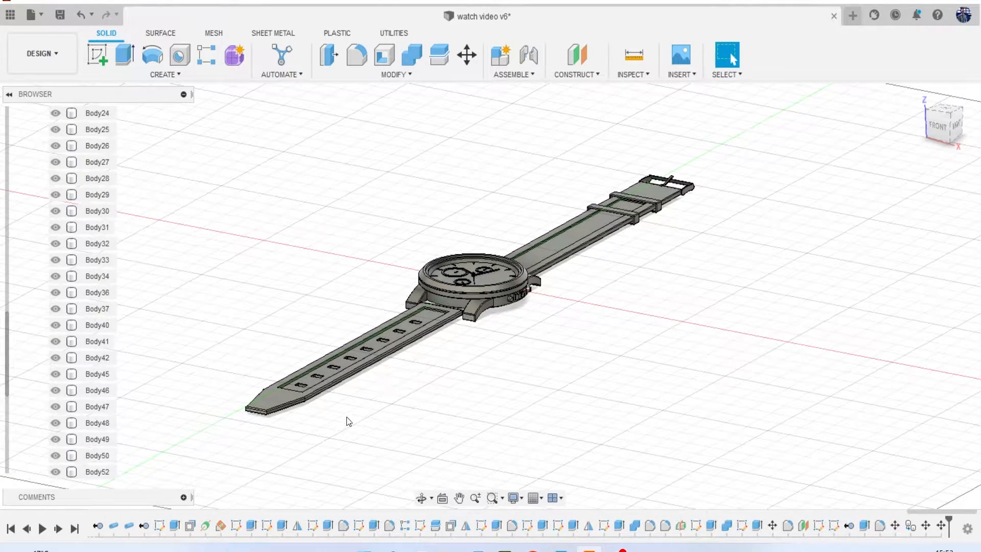
Hide the round push button nearest the holed strap on the crown side of the watch case.
{"action": "middle_click_drag", "start_coordinate": [913, 127], "coordinate": [949, 106], "text": "shift"}
{"action": "mouse_move", "coordinate": [950, 105]}
{"action": "left_mouse_down"}
{"action": "mouse_move", "coordinate": [937, 134]}
{"action": "mouse_move", "coordinate": [920, 139]}
{"action": "left_mouse_up"}
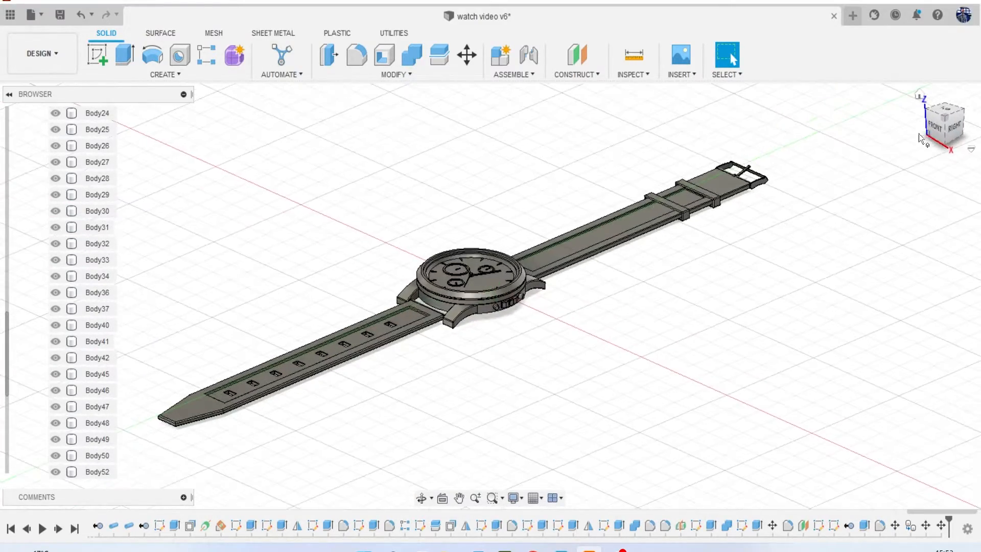
{"action": "scroll", "coordinate": [455, 340], "scroll_direction": "up", "scroll_amount": 5}
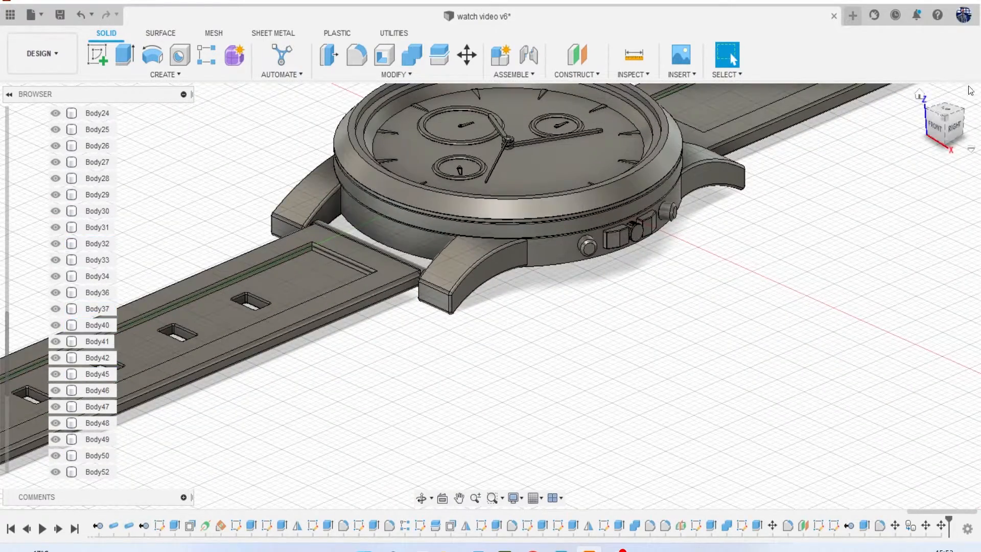
{"action": "mouse_move", "coordinate": [944, 131]}
{"action": "left_mouse_down"}
{"action": "mouse_move", "coordinate": [975, 133]}
{"action": "mouse_move", "coordinate": [980, 156]}
{"action": "mouse_move", "coordinate": [955, 148]}
{"action": "mouse_move", "coordinate": [975, 148]}
{"action": "mouse_move", "coordinate": [980, 134]}
{"action": "mouse_move", "coordinate": [977, 147]}
{"action": "mouse_move", "coordinate": [930, 115]}
{"action": "mouse_move", "coordinate": [919, 124]}
{"action": "left_mouse_up"}
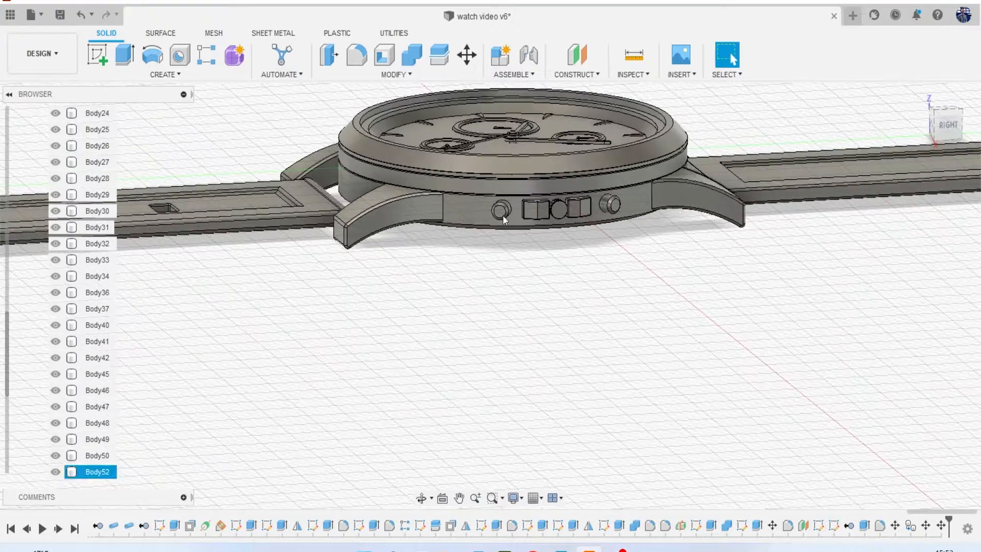
{"action": "scroll", "coordinate": [614, 158], "scroll_direction": "up", "scroll_amount": 3}
{"action": "scroll", "coordinate": [615, 158], "scroll_direction": "up", "scroll_amount": 2}
{"action": "scroll", "coordinate": [373, 242], "scroll_direction": "up", "scroll_amount": 6}
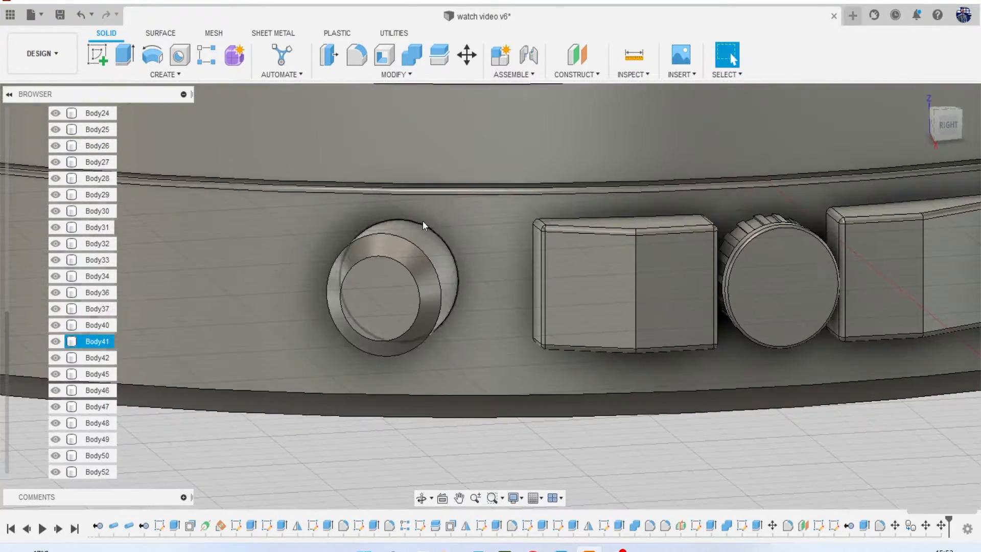
{"action": "left_click", "coordinate": [424, 238]}
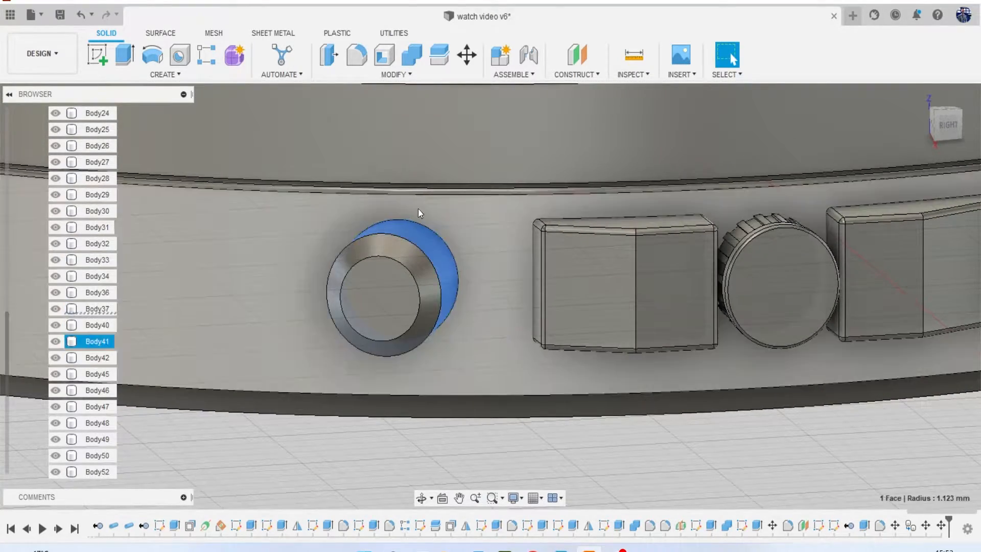
{"action": "key", "text": "v"}
{"action": "left_click", "coordinate": [409, 421]}
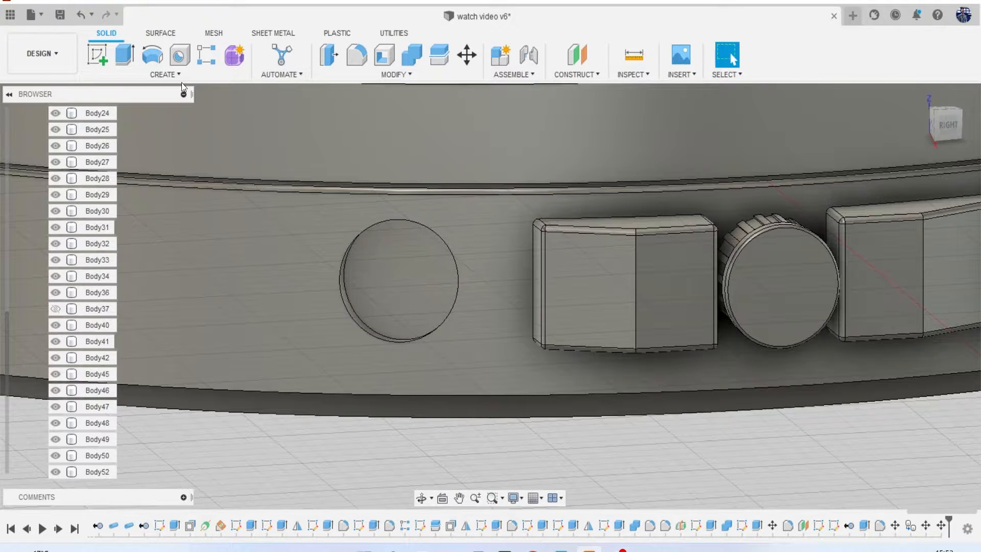
Cut a 0.10 mm circular pipe groove along the exposed round hole's edge and show its push button again.
{"action": "left_click", "coordinate": [175, 76]}
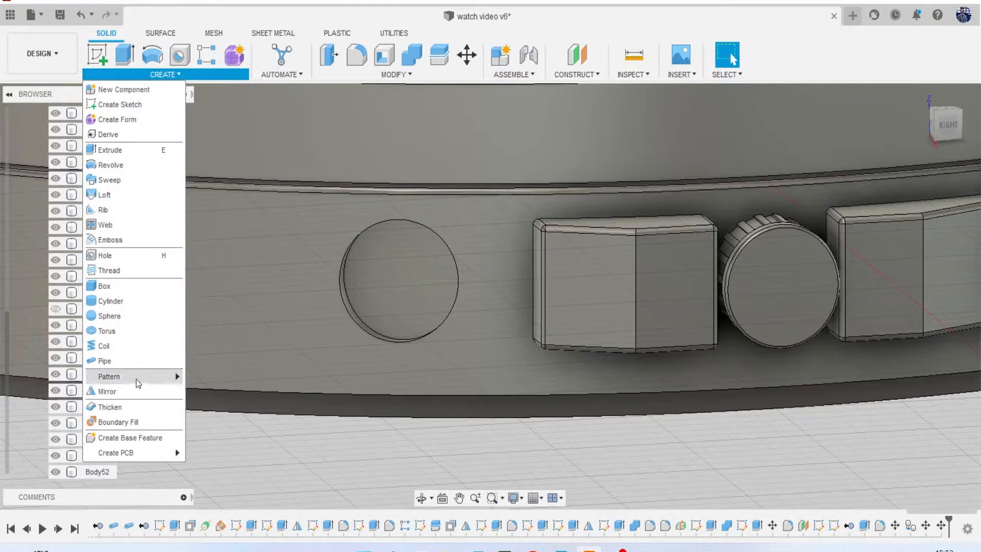
{"action": "left_click", "coordinate": [130, 362]}
{"action": "left_click", "coordinate": [399, 219]}
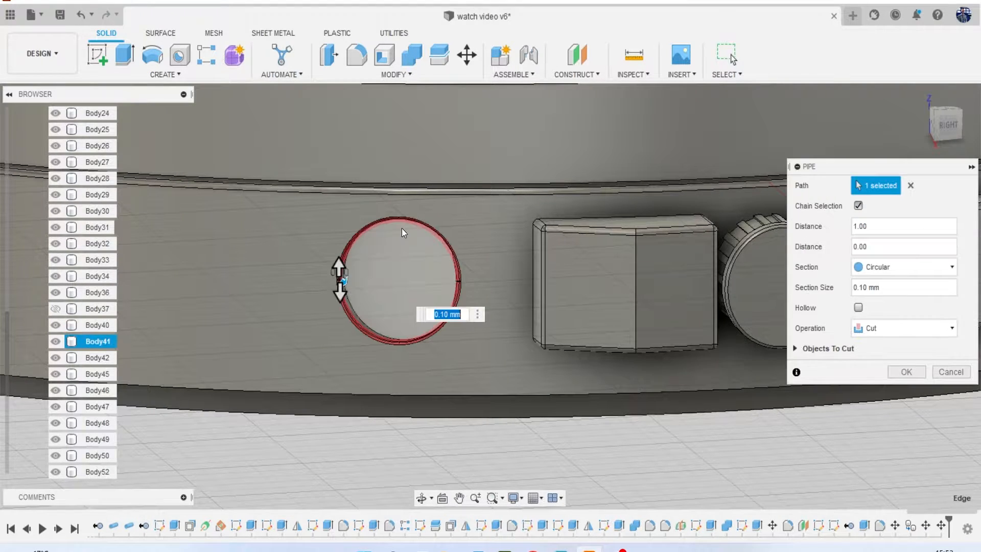
{"action": "left_click", "coordinate": [913, 370]}
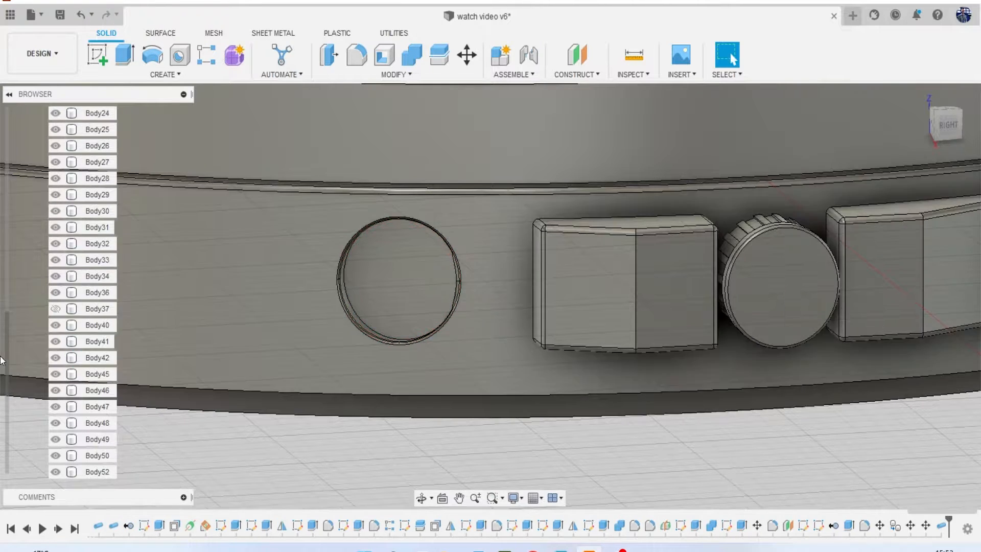
{"action": "scroll", "coordinate": [93, 357], "scroll_direction": "down", "scroll_amount": 3}
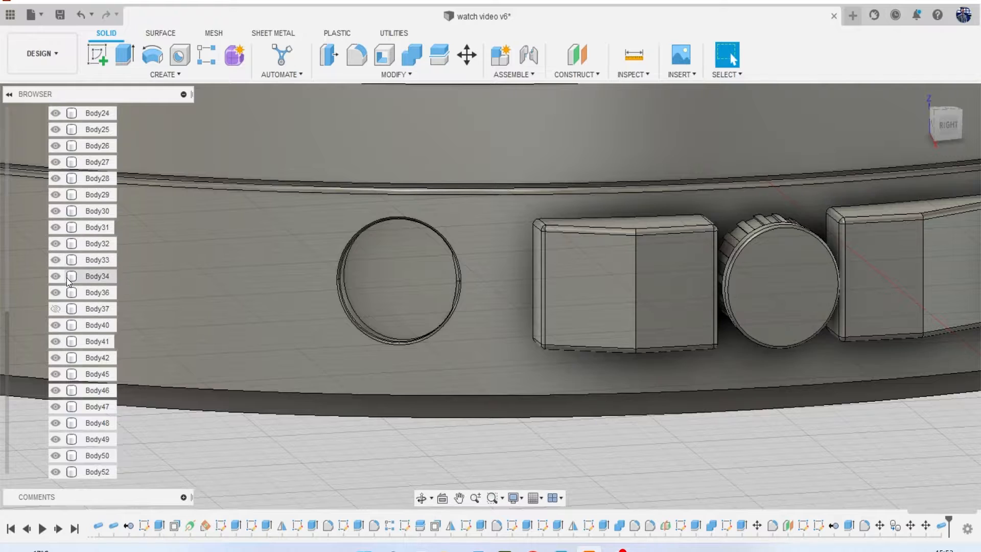
{"action": "left_click", "coordinate": [56, 308]}
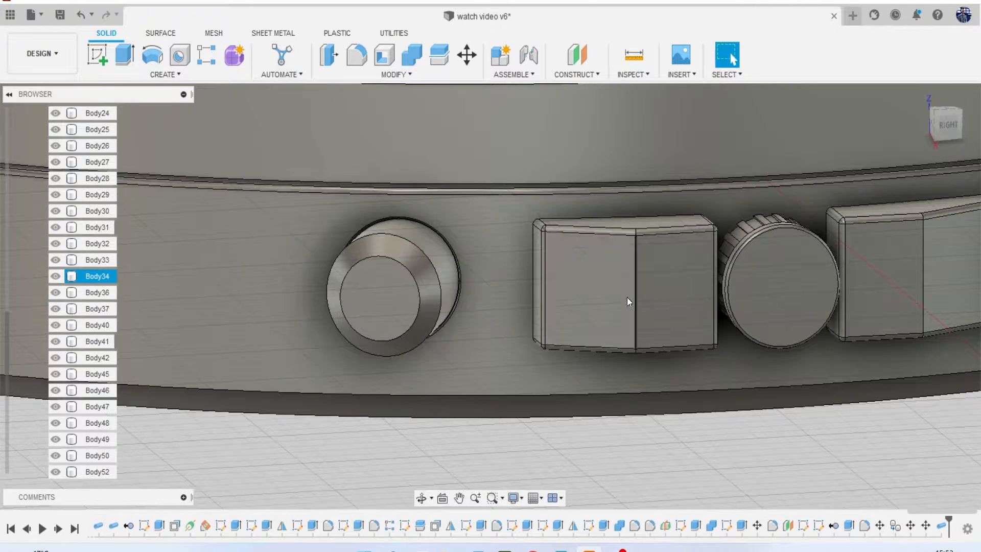
Hide the rectangular block between that push button and the crown, and pick its pocket's edge as a Pipe path.
{"action": "left_click", "coordinate": [621, 296]}
{"action": "key", "text": "v"}
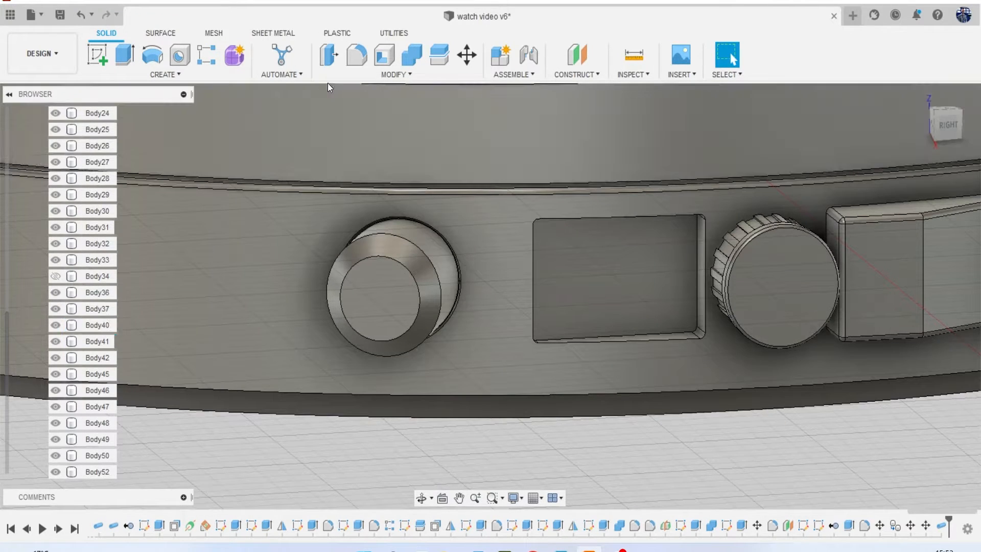
{"action": "left_click", "coordinate": [211, 78]}
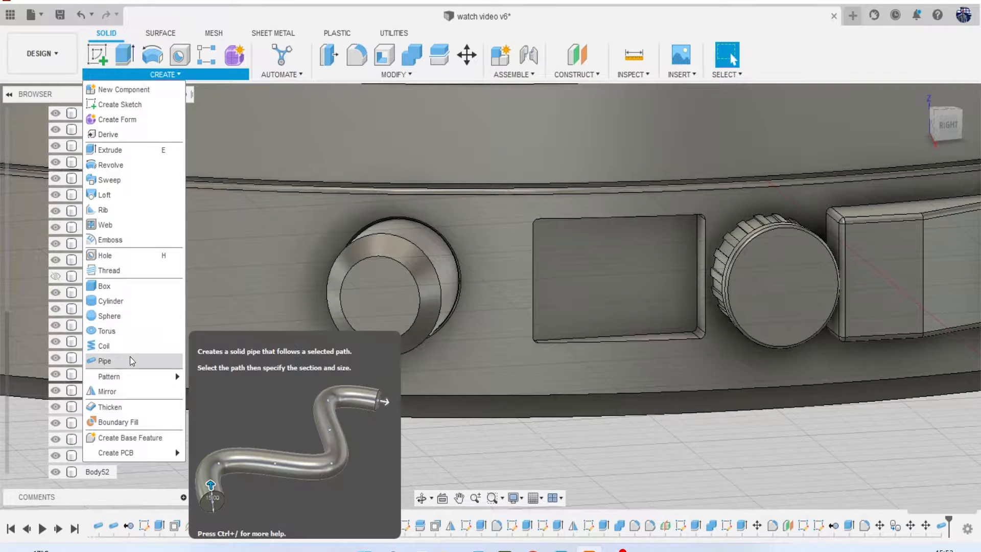
{"action": "left_click", "coordinate": [130, 359]}
{"action": "left_click", "coordinate": [570, 216]}
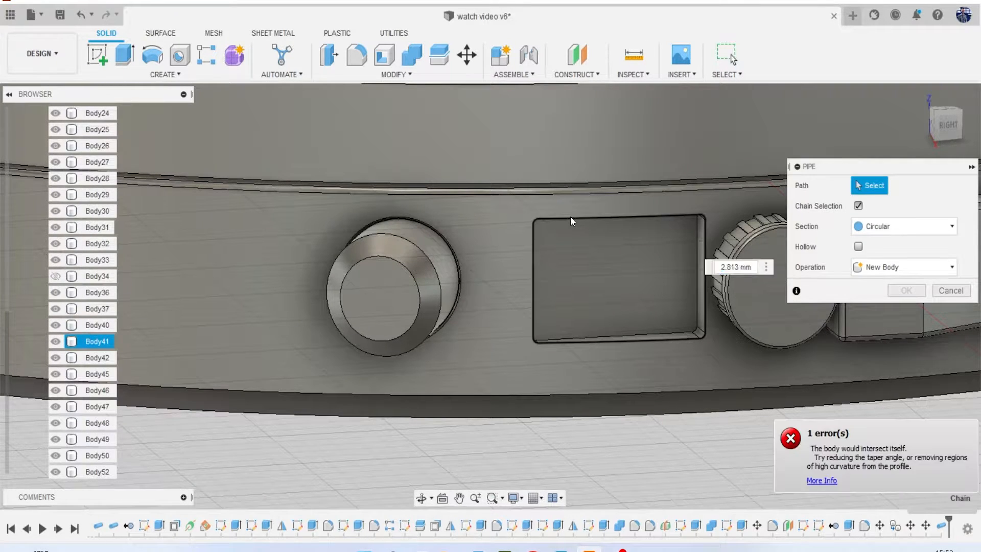
{"action": "middle_click_drag", "start_coordinate": [570, 217], "coordinate": [468, 217]}
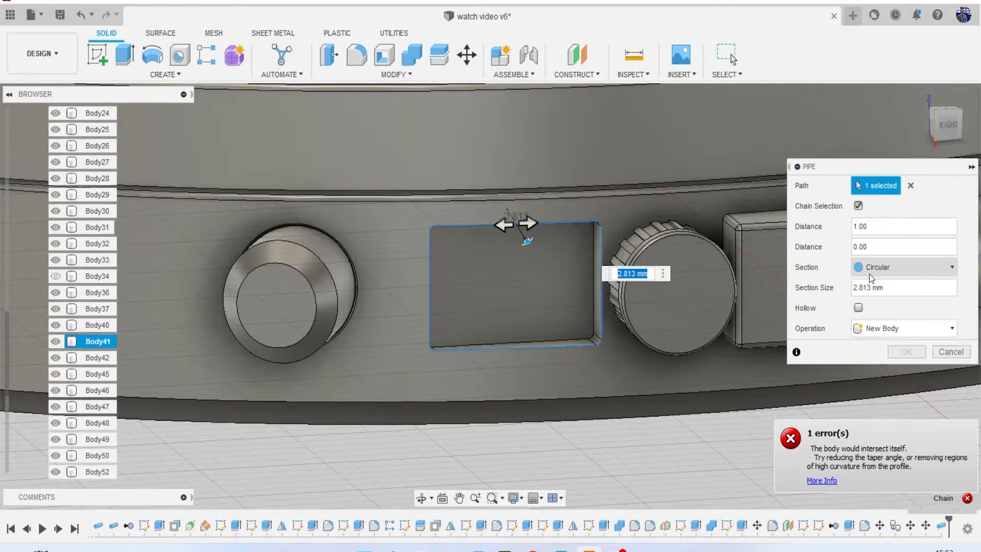
Cut the circular pipe along the rectangular pocket's edge with a 0.1 mm section size, and show the hidden block again.
{"action": "left_click", "coordinate": [909, 291]}
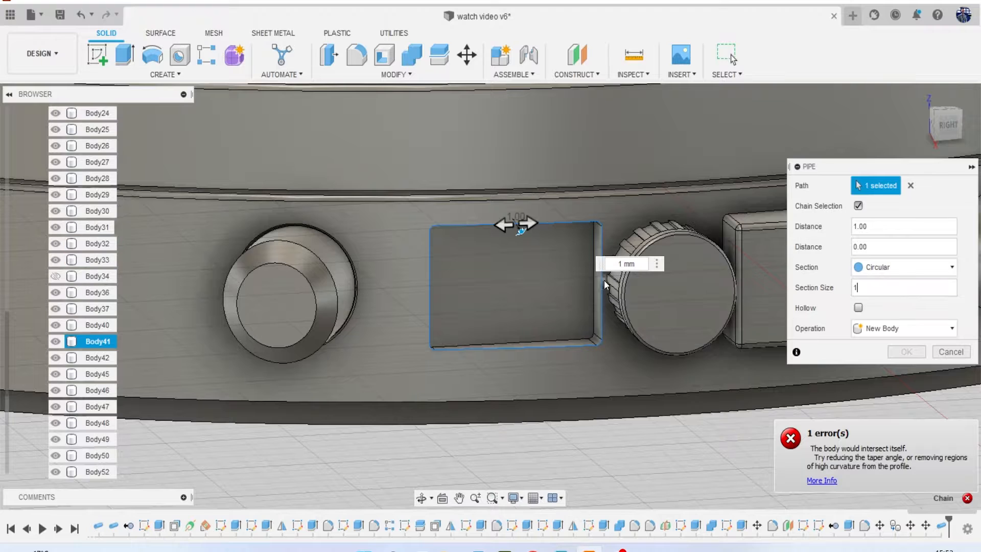
{"action": "left_click_drag", "start_coordinate": [951, 136], "coordinate": [945, 100]}
{"action": "middle_click_drag", "start_coordinate": [567, 184], "coordinate": [504, 549]}
{"action": "scroll", "coordinate": [357, 330], "scroll_direction": "down", "scroll_amount": 1}
{"action": "middle_click_drag", "start_coordinate": [375, 304], "coordinate": [350, 378]}
{"action": "scroll", "coordinate": [407, 220], "scroll_direction": "up", "scroll_amount": 5}
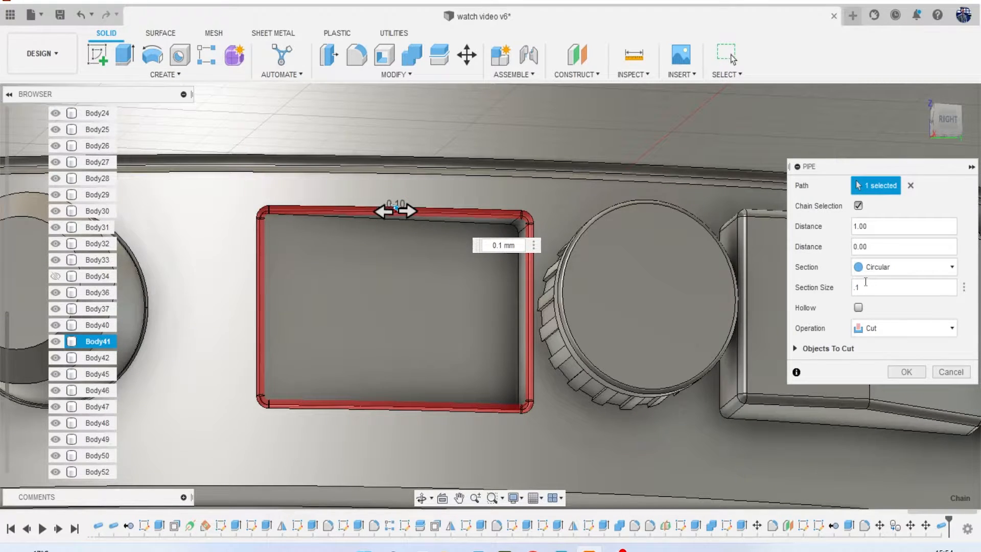
{"action": "key", "text": "Return"}
{"action": "scroll", "coordinate": [161, 235], "scroll_direction": "down", "scroll_amount": 3}
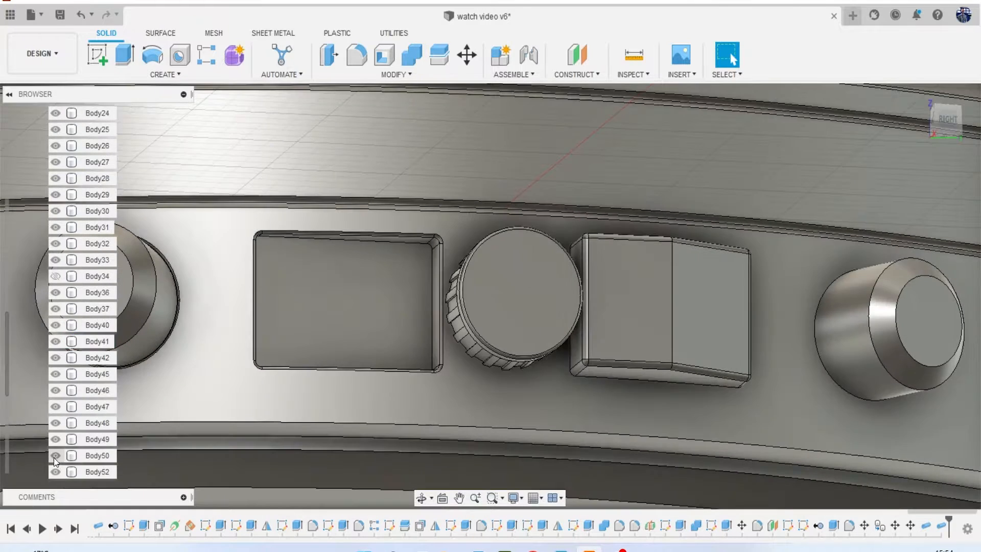
{"action": "left_click", "coordinate": [56, 276]}
{"action": "middle_click_drag", "start_coordinate": [501, 284], "coordinate": [434, 289]}
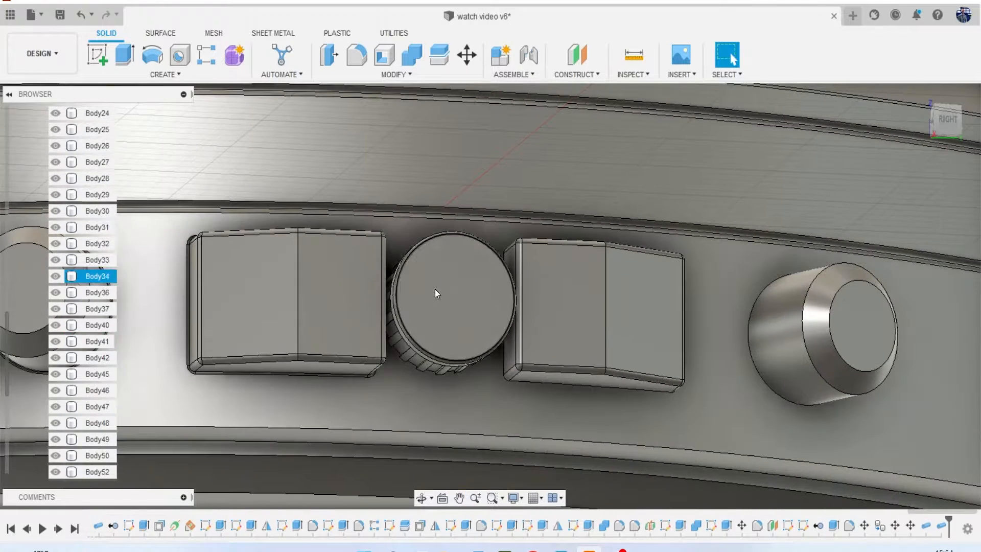
{"action": "left_click", "coordinate": [477, 299]}
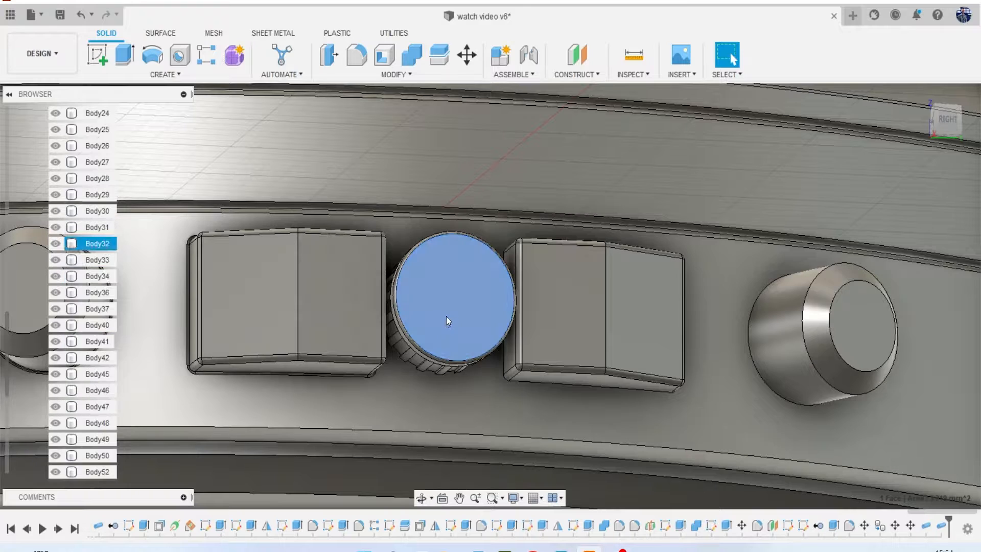
{"action": "key", "text": "v"}
{"action": "scroll", "coordinate": [458, 289], "scroll_direction": "up", "scroll_amount": 3}
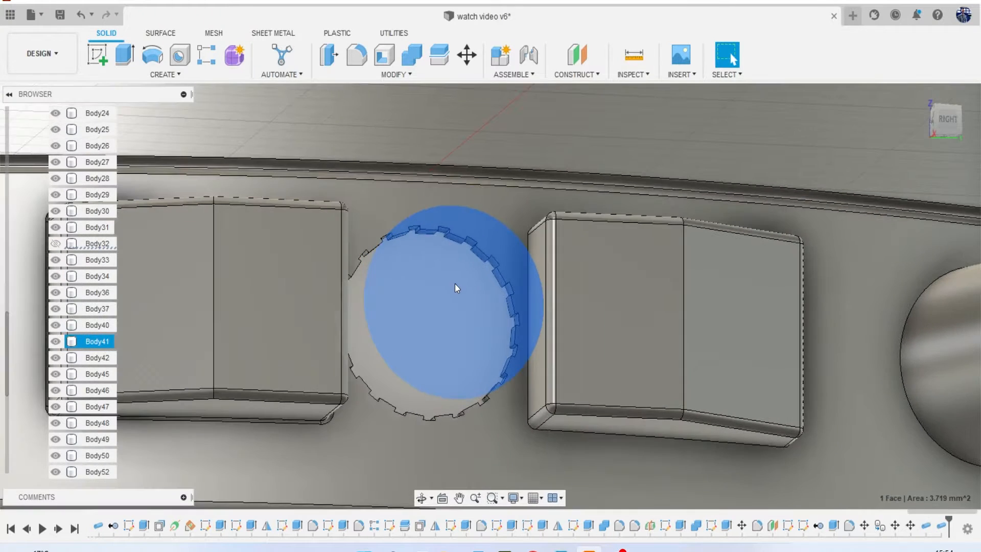
{"action": "key", "text": "v"}
Hide the rectangular block on the other side of the crown.
{"action": "middle_click_drag", "start_coordinate": [465, 387], "coordinate": [336, 374]}
{"action": "left_click", "coordinate": [507, 309]}
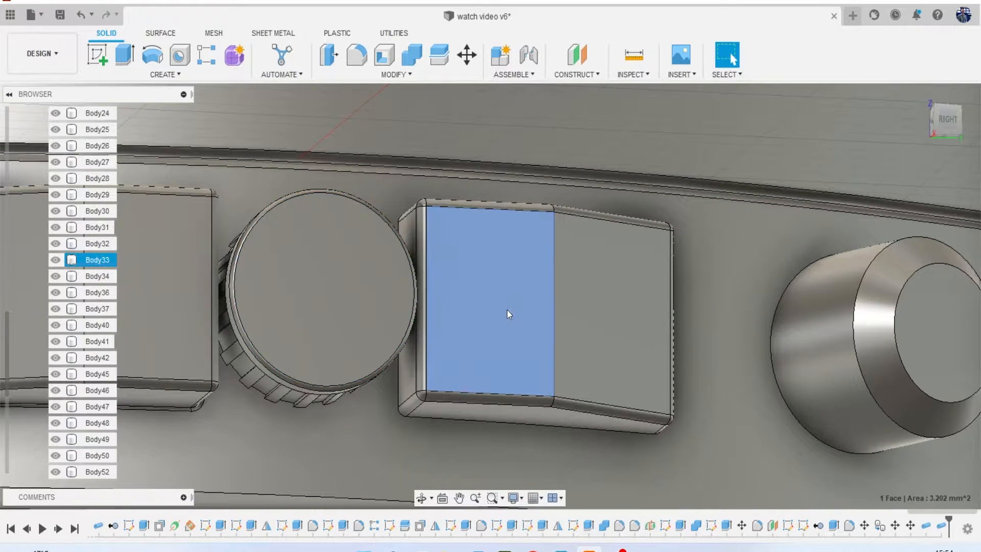
{"action": "key", "text": "v"}
Cut a 0.10 mm circular pipe groove along the second rectangular pocket's edge and show its block again.
{"action": "left_click", "coordinate": [180, 75]}
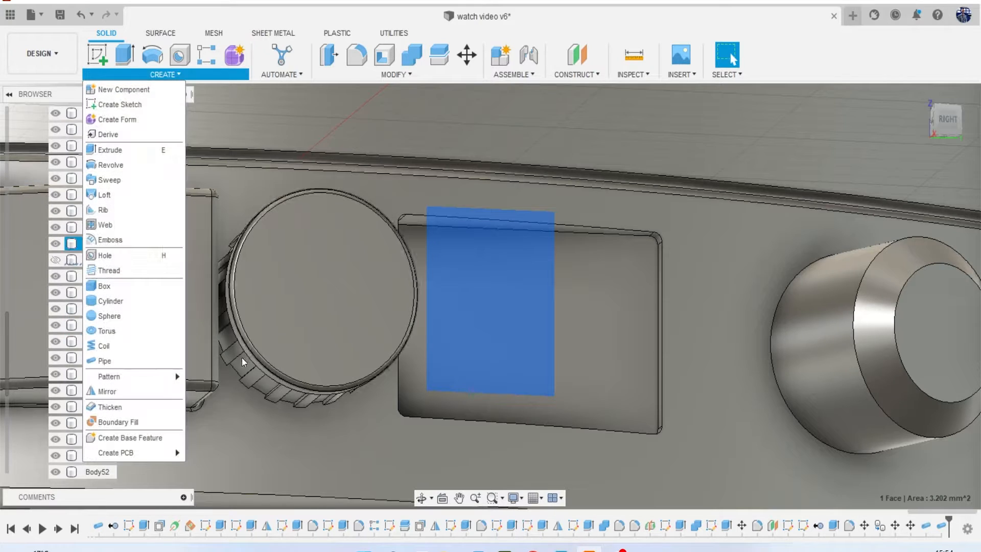
{"action": "left_click", "coordinate": [105, 360]}
{"action": "left_click", "coordinate": [583, 228]}
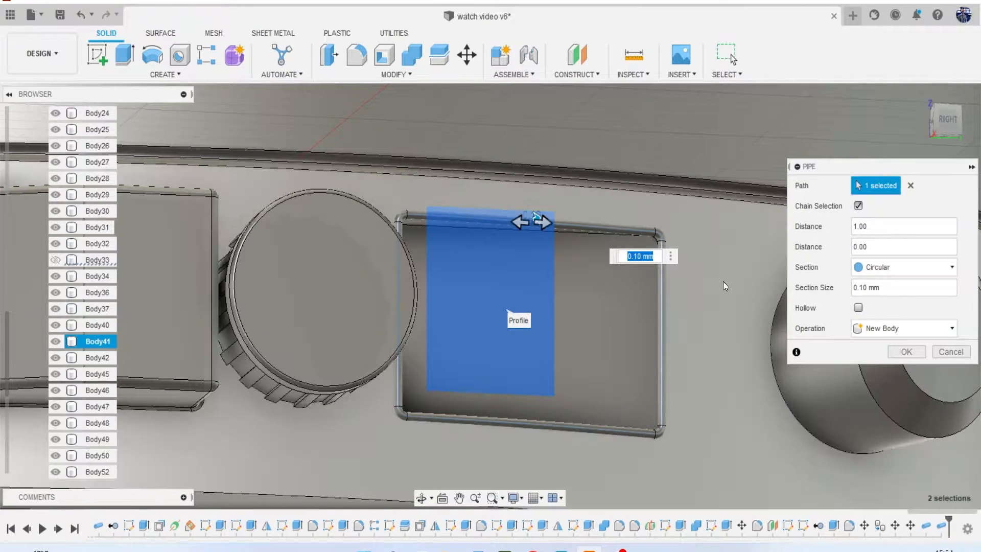
{"action": "left_click", "coordinate": [891, 328]}
{"action": "left_click", "coordinate": [873, 360]}
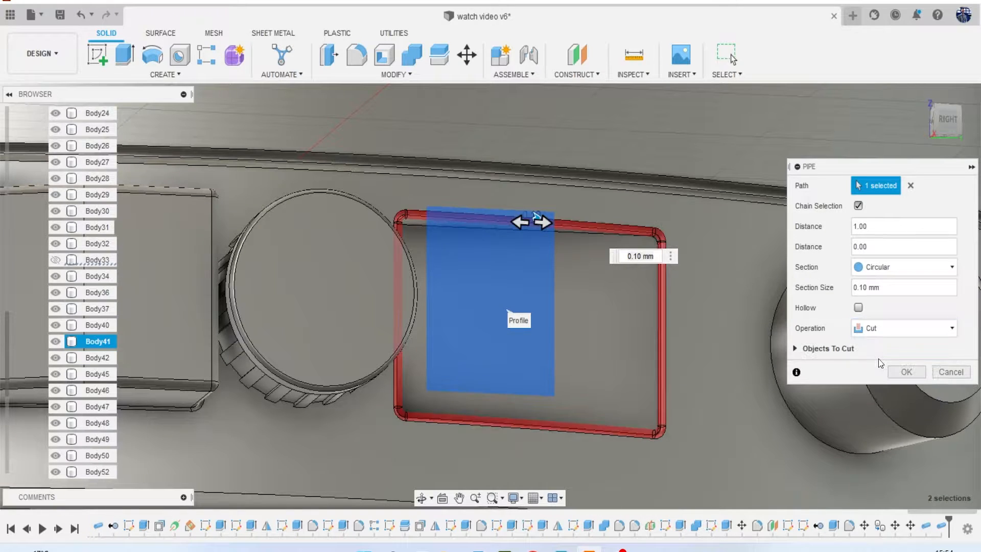
{"action": "left_click", "coordinate": [903, 372]}
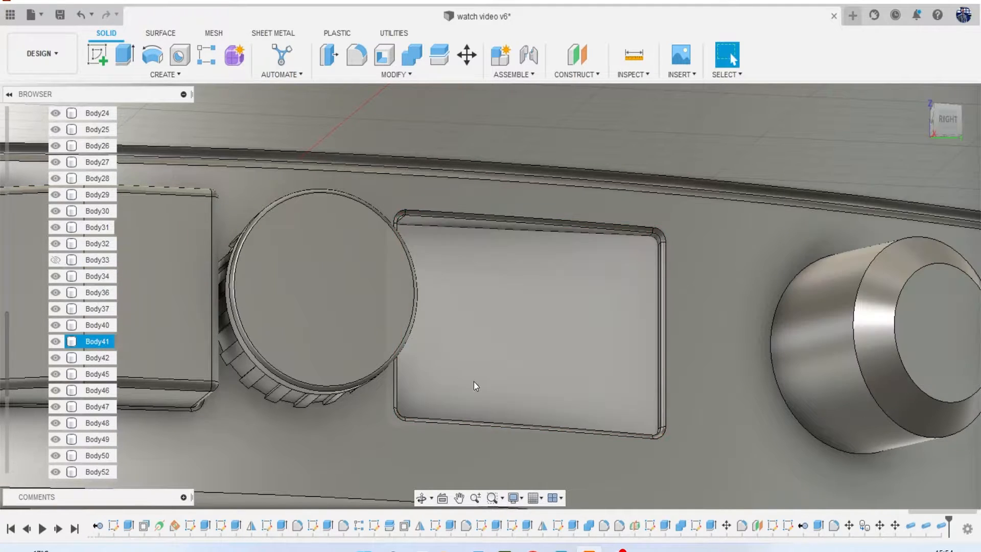
{"action": "left_click", "coordinate": [56, 259]}
Hide the second round push button, beyond the second rectangular block.
{"action": "scroll", "coordinate": [375, 311], "scroll_direction": "down", "scroll_amount": 3}
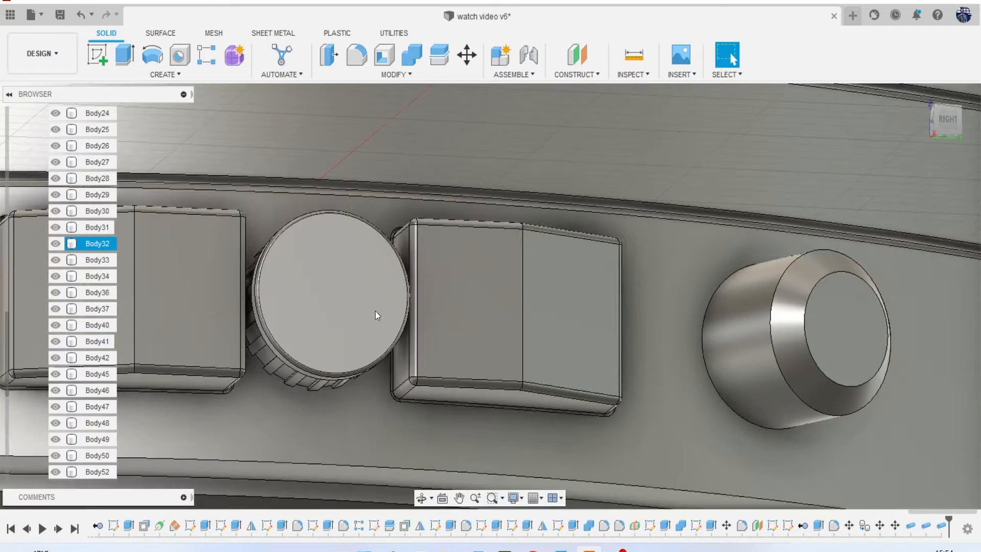
{"action": "middle_click_drag", "start_coordinate": [500, 318], "coordinate": [356, 301]}
{"action": "scroll", "coordinate": [475, 305], "scroll_direction": "up", "scroll_amount": 2}
{"action": "left_click", "coordinate": [521, 292]}
{"action": "key", "text": "v"}
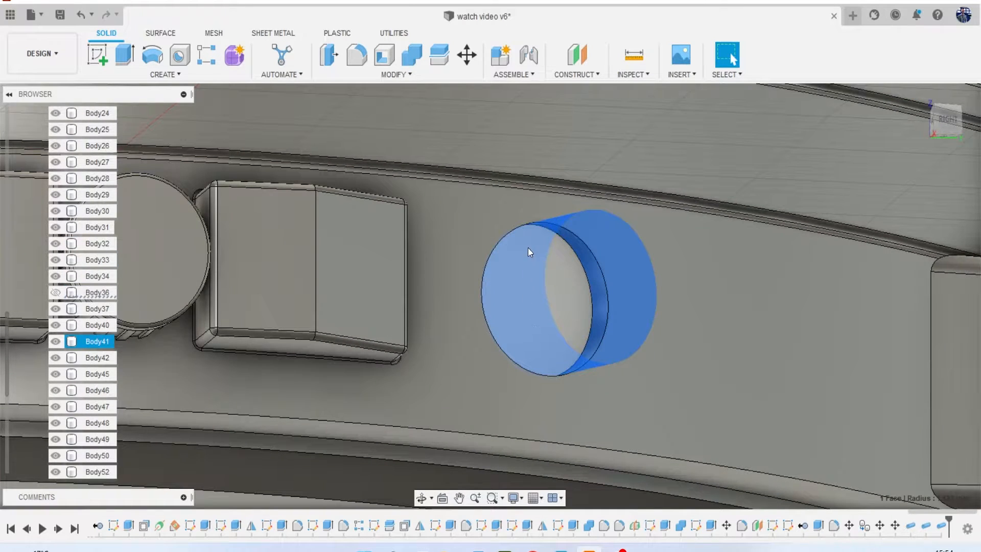
Cut a circular pipe groove along the second round hole's edge and show its push button again.
{"action": "left_click", "coordinate": [507, 231]}
{"action": "key", "text": "v"}
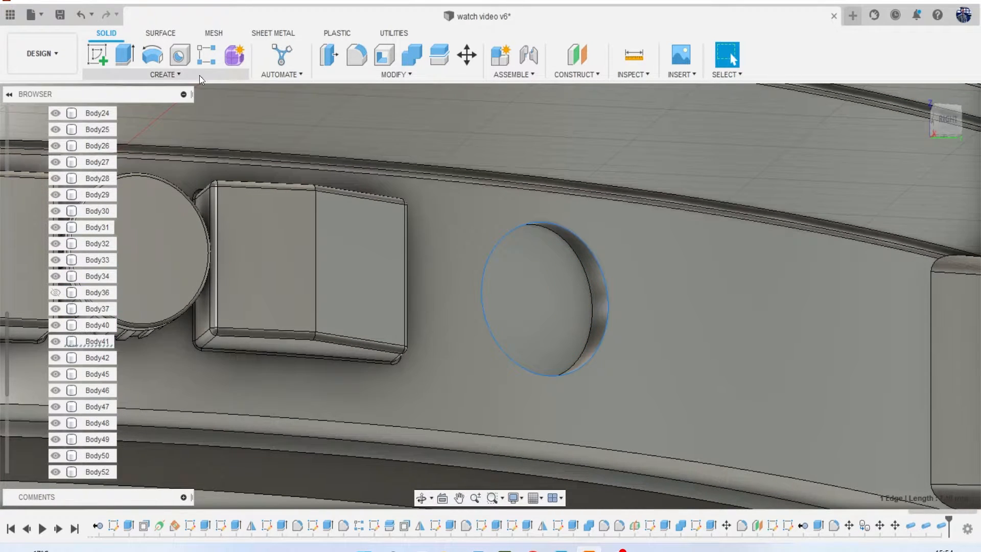
{"action": "left_click", "coordinate": [199, 76]}
{"action": "left_click", "coordinate": [133, 363]}
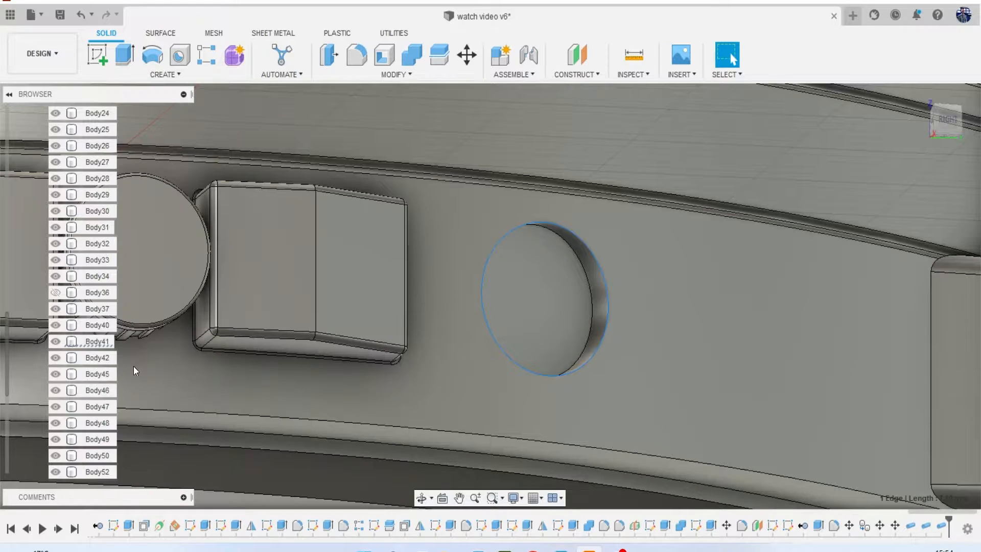
{"action": "left_click", "coordinate": [913, 368]}
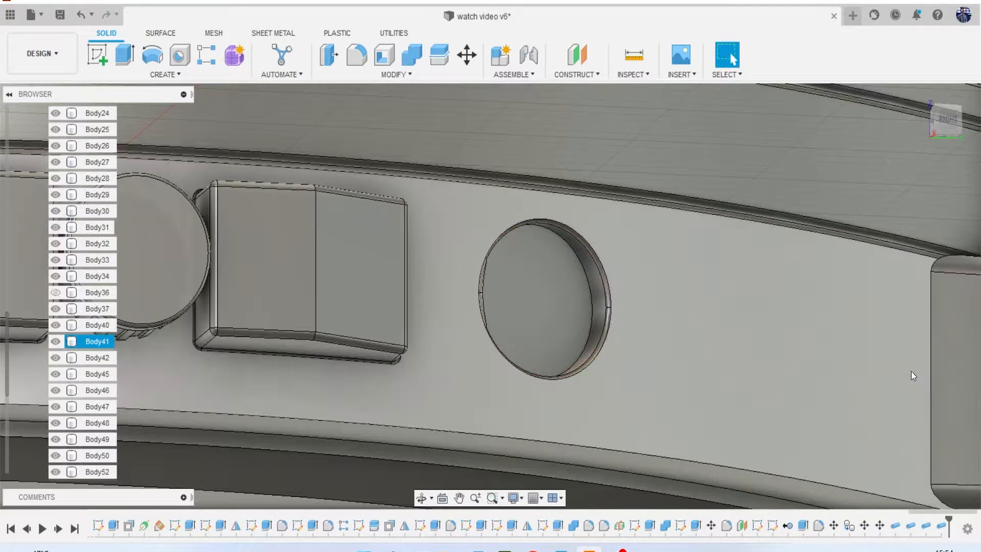
{"action": "left_click", "coordinate": [56, 293]}
Examine the watch's dial, hands and inner bezel from the side opposite the crown.
{"action": "scroll", "coordinate": [420, 302], "scroll_direction": "down", "scroll_amount": 6}
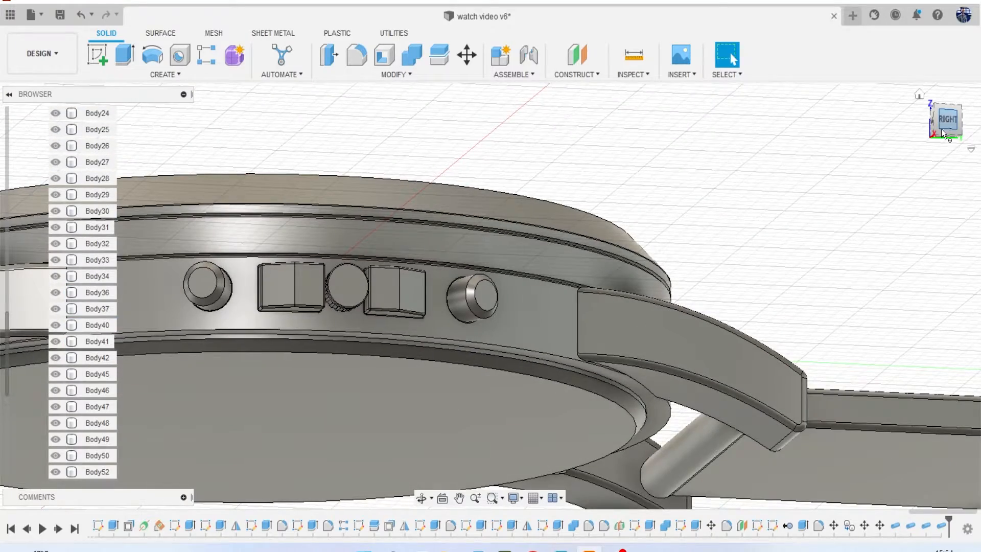
{"action": "left_click", "coordinate": [941, 129]}
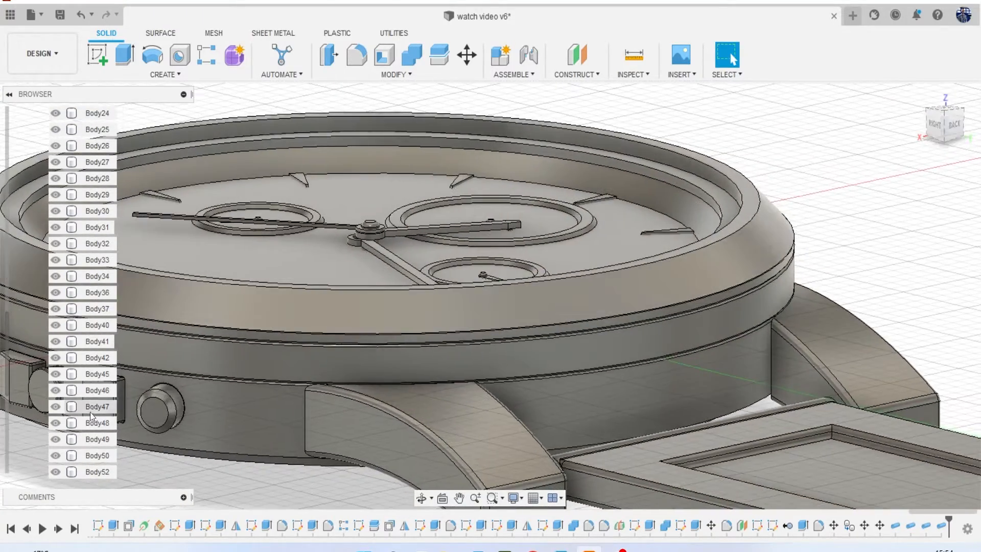
{"action": "middle_click_drag", "start_coordinate": [196, 347], "coordinate": [401, 330]}
{"action": "scroll", "coordinate": [403, 323], "scroll_direction": "up", "scroll_amount": 1}
{"action": "middle_click_drag", "start_coordinate": [565, 222], "coordinate": [529, 307]}
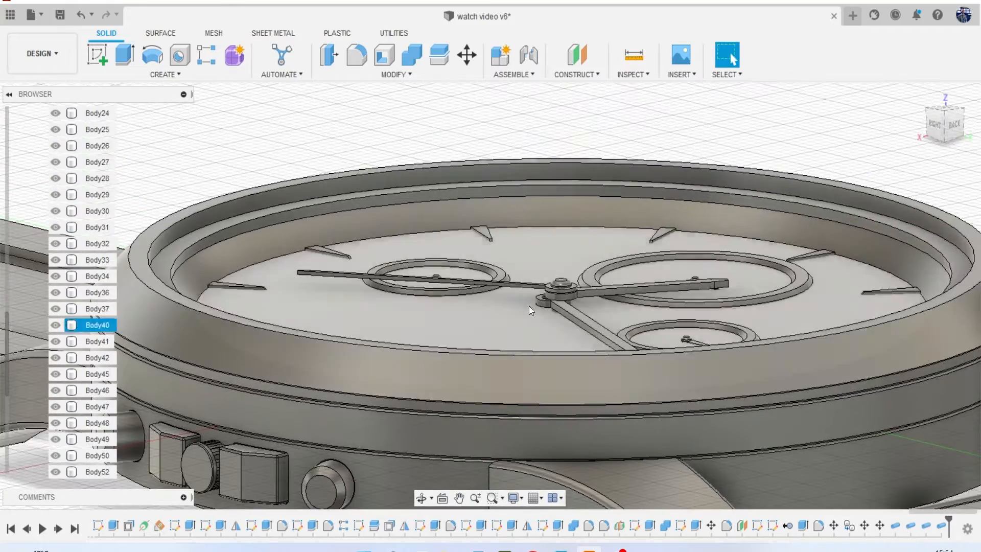
{"action": "mouse_move", "coordinate": [945, 128]}
{"action": "left_mouse_down"}
{"action": "mouse_move", "coordinate": [944, 119]}
{"action": "mouse_move", "coordinate": [930, 163]}
{"action": "mouse_move", "coordinate": [888, 127]}
{"action": "left_mouse_up"}
{"action": "mouse_move", "coordinate": [943, 168]}
{"action": "left_mouse_down"}
{"action": "mouse_move", "coordinate": [930, 149]}
{"action": "mouse_move", "coordinate": [902, 148]}
{"action": "mouse_move", "coordinate": [876, 127]}
{"action": "left_mouse_up"}
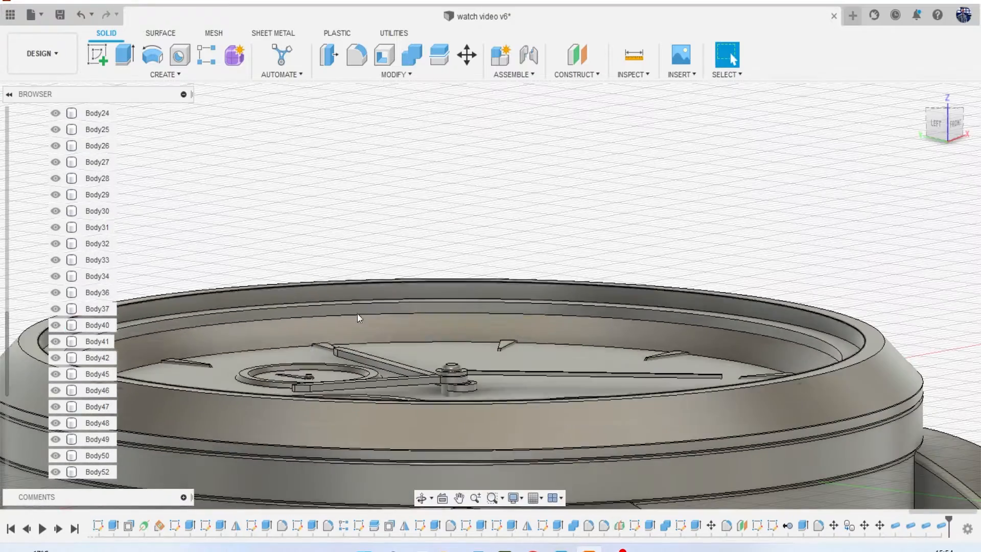
Move the long wide minute hand -0.254 mm in X and 0.399 mm in Y to centre its hub on the dial's pin.
{"action": "scroll", "coordinate": [449, 422], "scroll_direction": "up", "scroll_amount": 10}
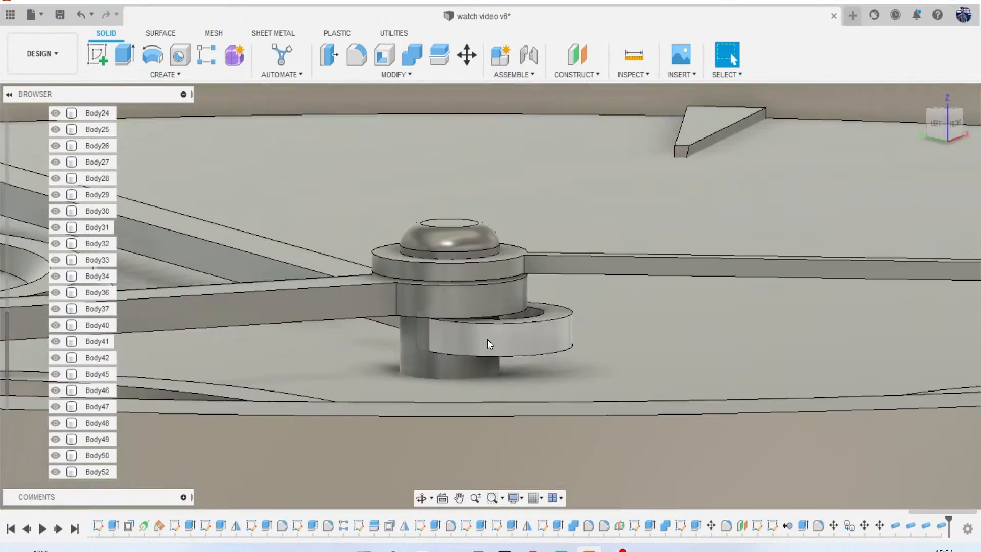
{"action": "left_click", "coordinate": [488, 336]}
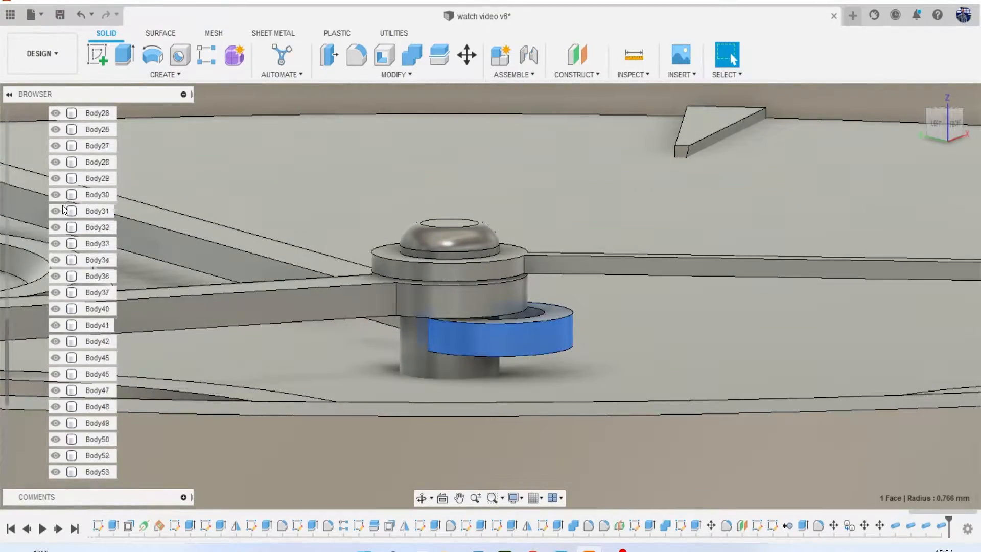
{"action": "scroll", "coordinate": [63, 211], "scroll_direction": "up", "scroll_amount": 3}
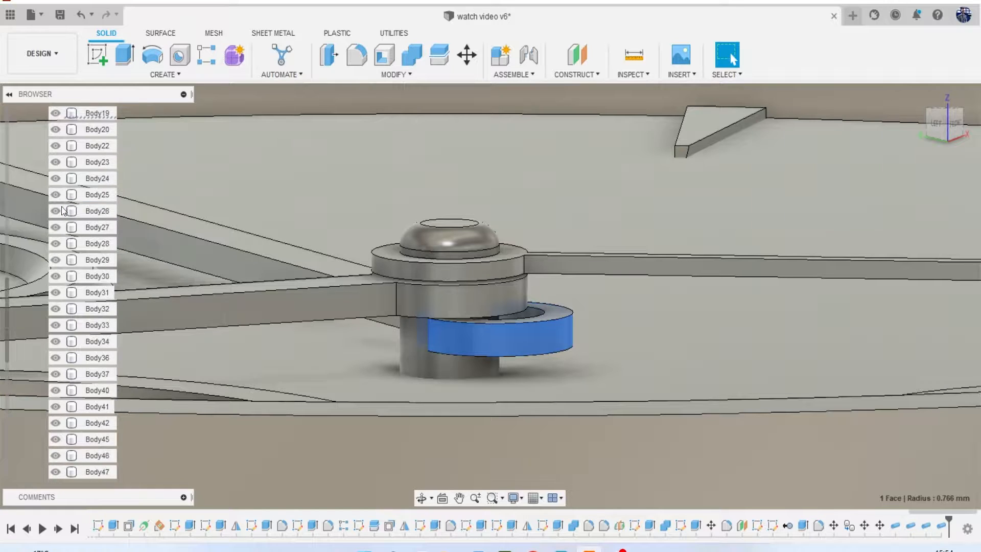
{"action": "right_click", "coordinate": [87, 182]}
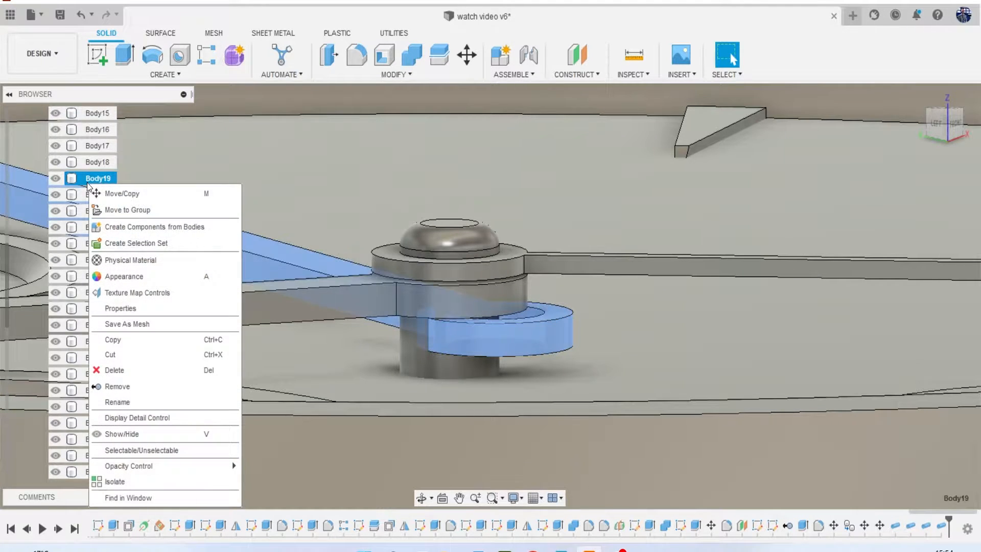
{"action": "left_click", "coordinate": [127, 193]}
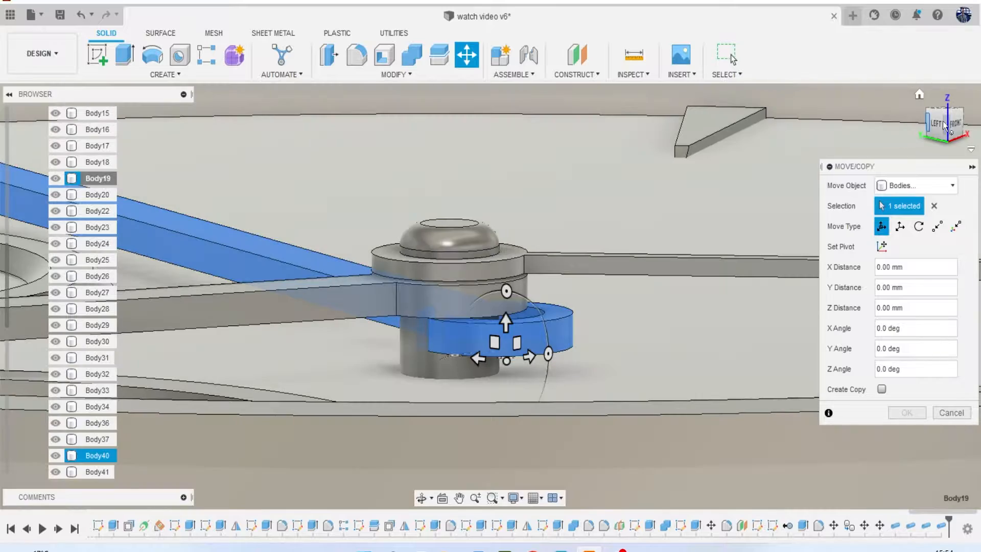
{"action": "left_click_drag", "start_coordinate": [943, 121], "coordinate": [950, 150]}
{"action": "left_click", "coordinate": [943, 124]}
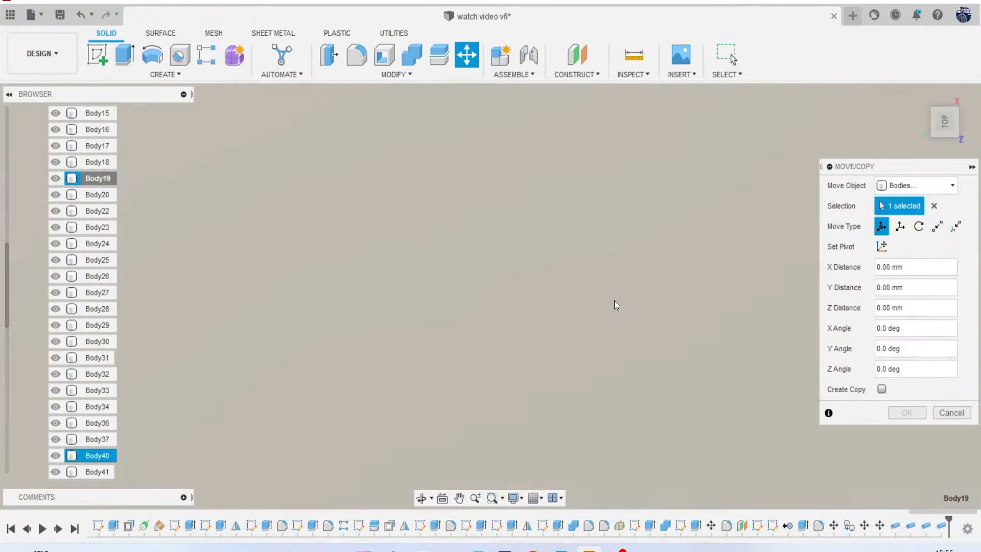
{"action": "scroll", "coordinate": [614, 300], "scroll_direction": "down", "scroll_amount": 7}
{"action": "middle_click_drag", "start_coordinate": [613, 300], "coordinate": [465, 163]}
{"action": "scroll", "coordinate": [536, 284], "scroll_direction": "up", "scroll_amount": 8}
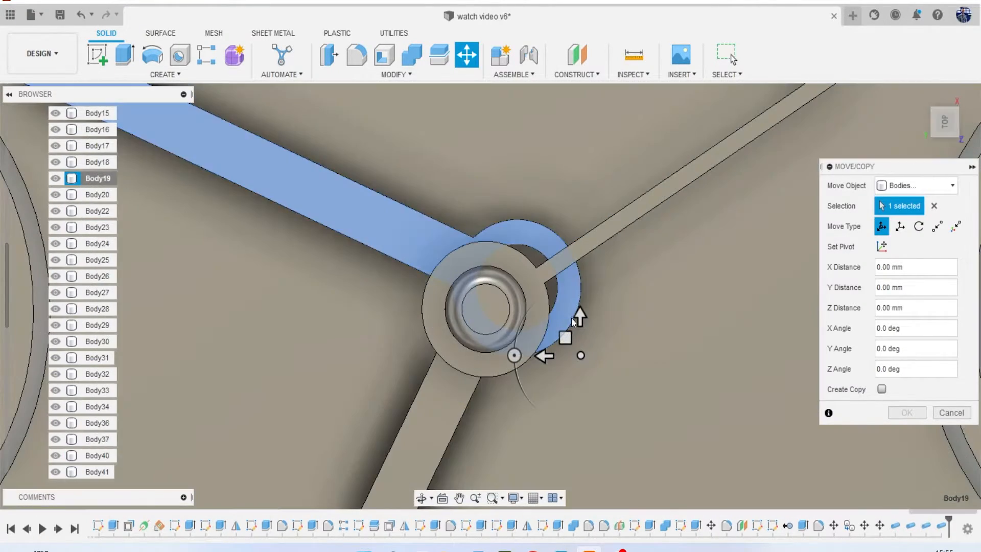
{"action": "left_click_drag", "start_coordinate": [565, 337], "coordinate": [533, 359]}
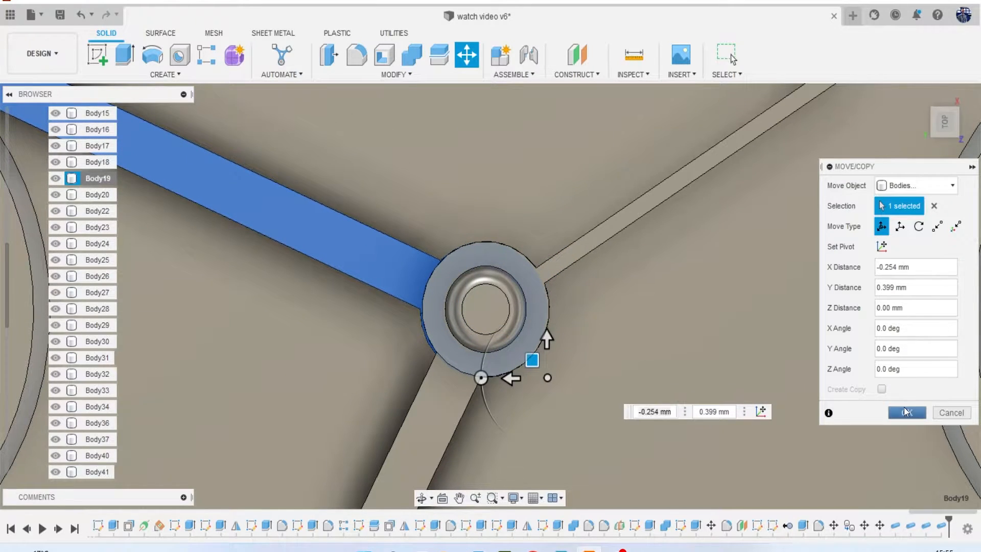
{"action": "left_click", "coordinate": [905, 411]}
{"action": "scroll", "coordinate": [513, 335], "scroll_direction": "down", "scroll_amount": 7}
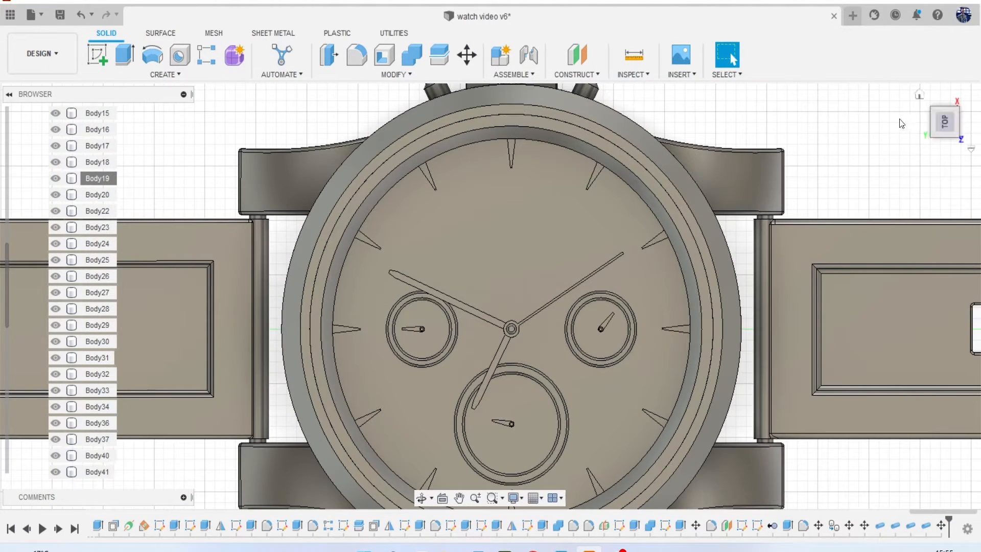
Create a sketch on the flat ring-shaped ledge inside the watch bezel.
{"action": "mouse_move", "coordinate": [944, 134]}
{"action": "left_mouse_down"}
{"action": "mouse_move", "coordinate": [909, 78]}
{"action": "mouse_move", "coordinate": [843, 95]}
{"action": "mouse_move", "coordinate": [793, 88]}
{"action": "left_mouse_up"}
{"action": "scroll", "coordinate": [302, 220], "scroll_direction": "up", "scroll_amount": 5}
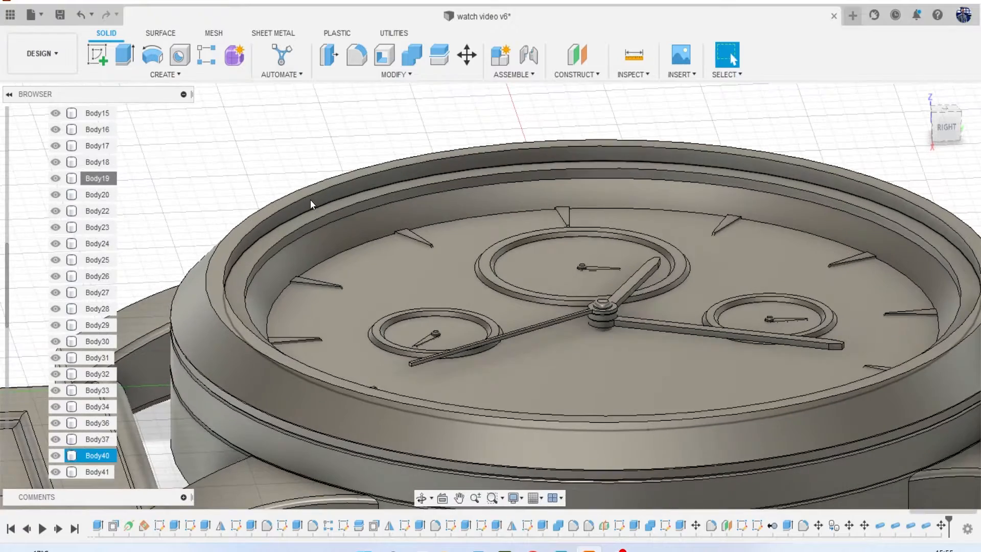
{"action": "left_click", "coordinate": [99, 46]}
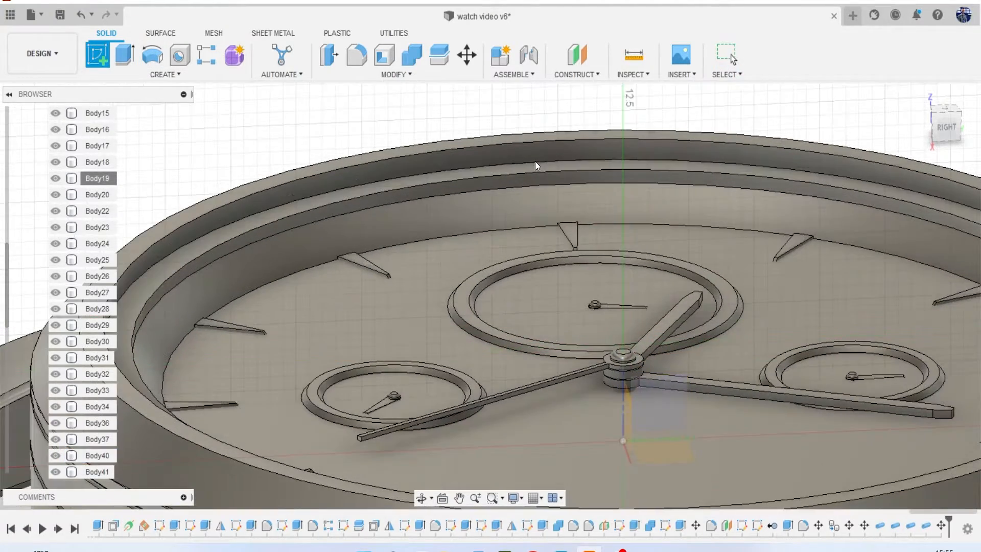
{"action": "left_click", "coordinate": [526, 166]}
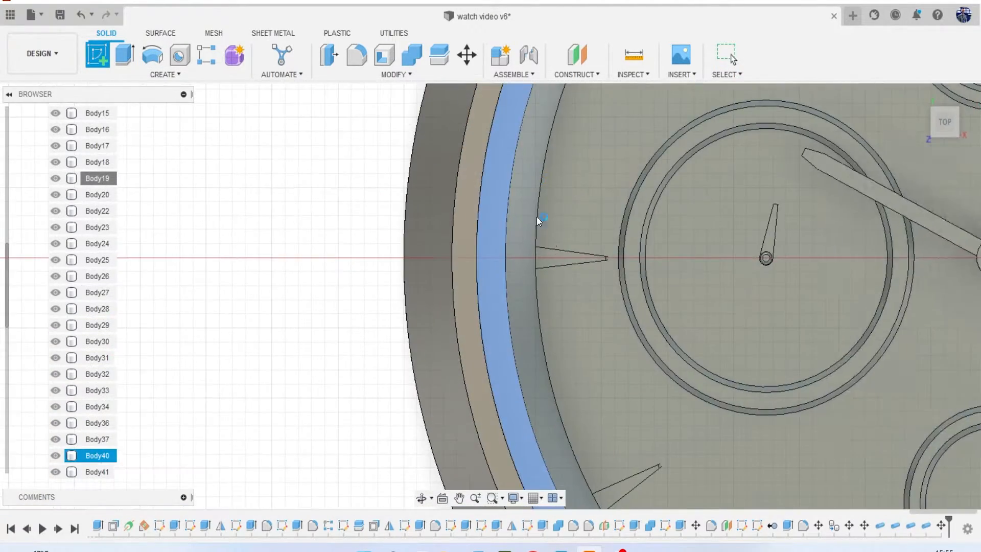
{"action": "middle_click_drag", "start_coordinate": [503, 236], "coordinate": [406, 269]}
{"action": "scroll", "coordinate": [424, 279], "scroll_direction": "down", "scroll_amount": 3}
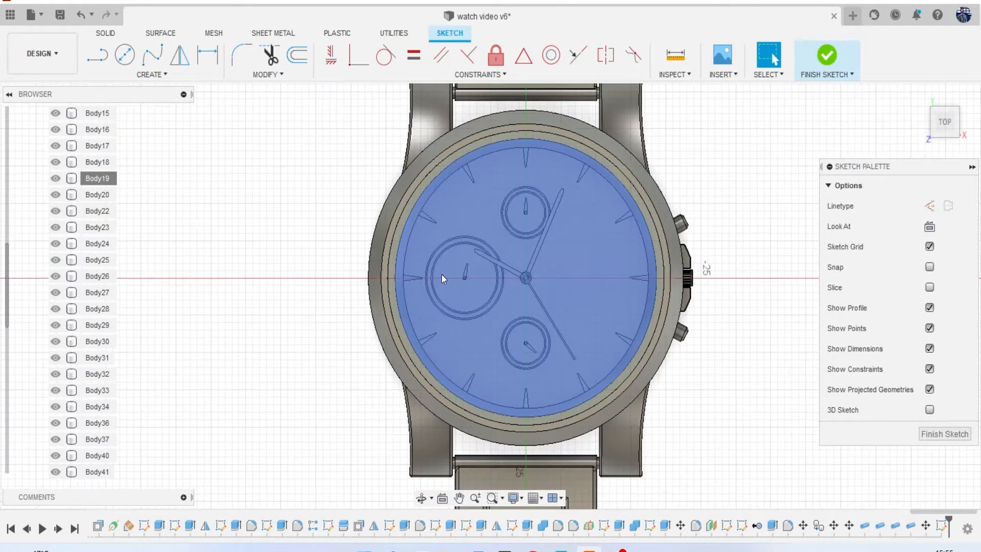
Extrude the ledge ring and the circular area inside it 0.77 mm as a new body to form the watch glass.
{"action": "left_click", "coordinate": [600, 278]}
{"action": "scroll", "coordinate": [534, 133], "scroll_direction": "up", "scroll_amount": 2}
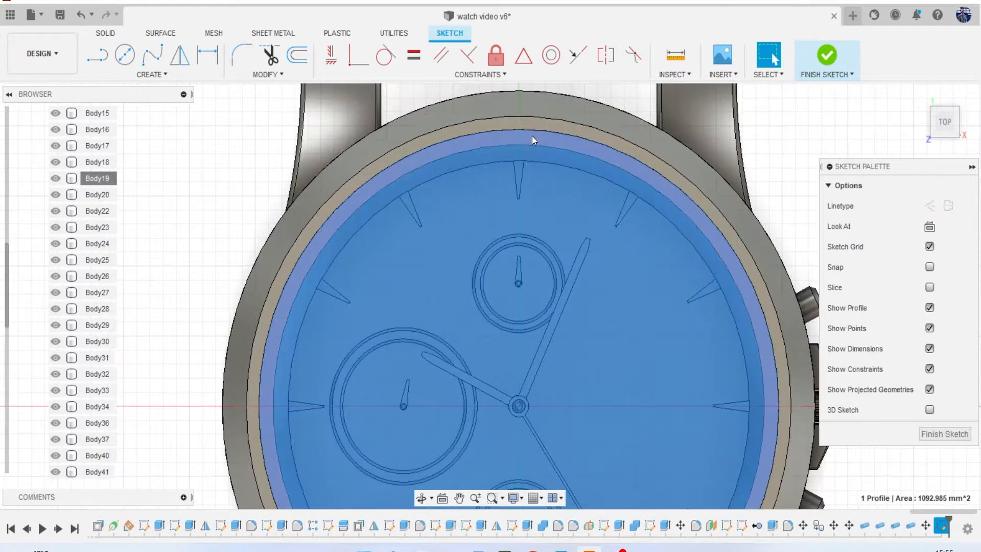
{"action": "left_click", "coordinate": [529, 137]}
{"action": "scroll", "coordinate": [529, 137], "scroll_direction": "up", "scroll_amount": 2}
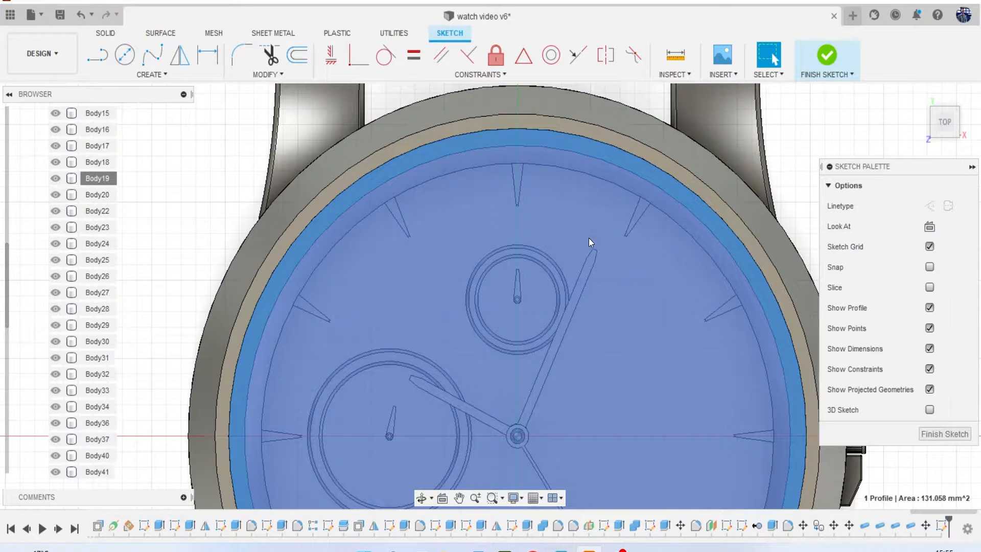
{"action": "key", "text": "e"}
{"action": "left_click", "coordinate": [557, 244]}
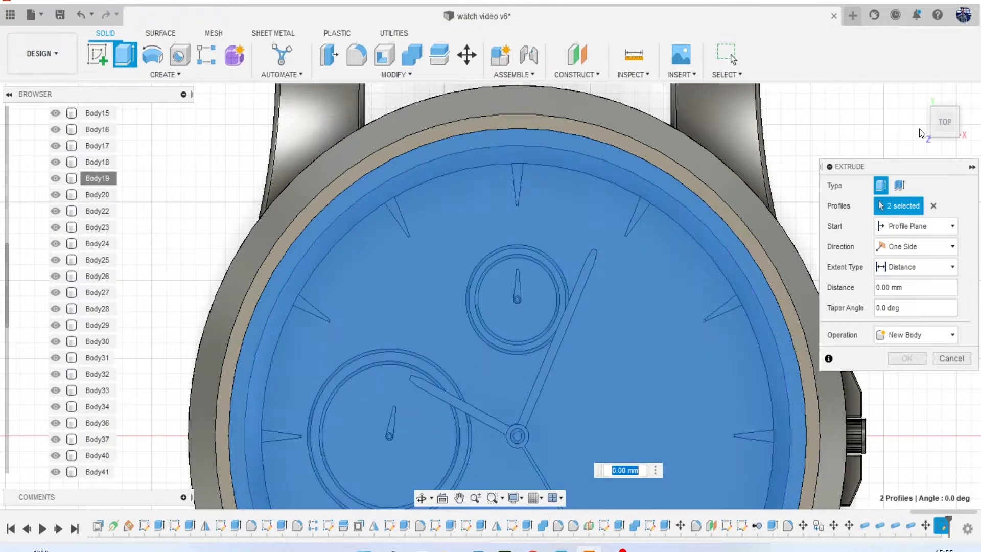
{"action": "middle_click_drag", "start_coordinate": [490, 293], "coordinate": [464, 204], "text": "shift"}
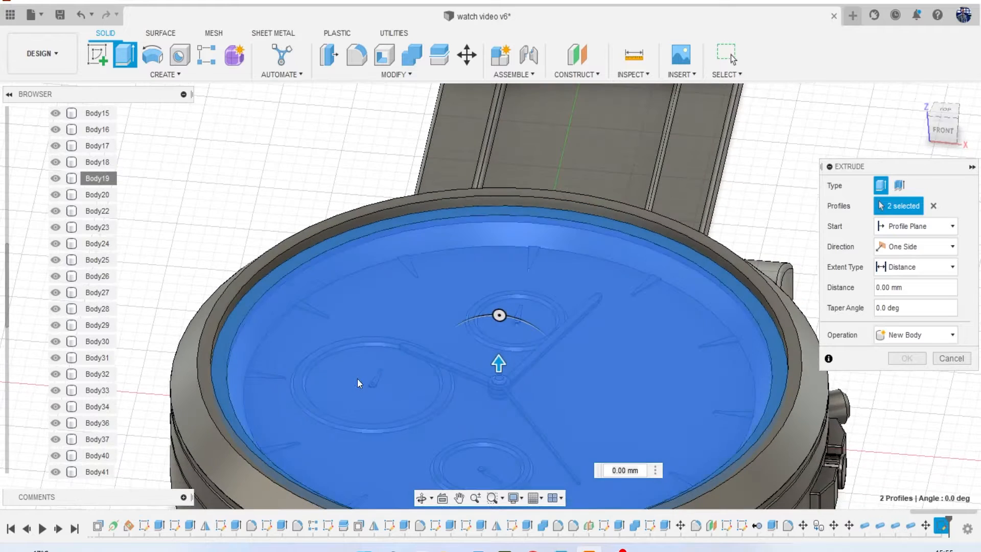
{"action": "middle_click_drag", "start_coordinate": [236, 336], "coordinate": [248, 240]}
{"action": "scroll", "coordinate": [223, 257], "scroll_direction": "up", "scroll_amount": 2}
{"action": "type", "text": "0.77"}
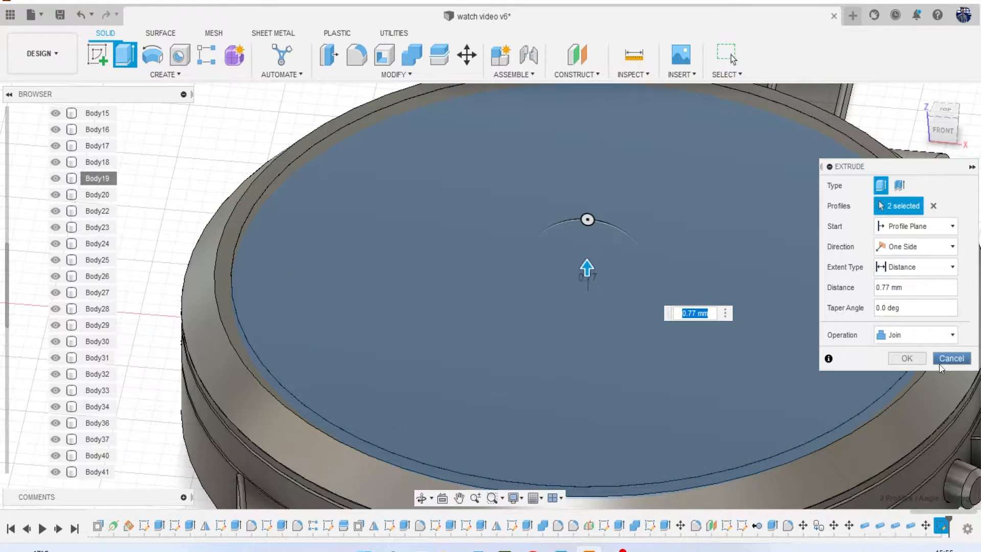
{"action": "left_click", "coordinate": [914, 335]}
{"action": "left_click", "coordinate": [918, 392]}
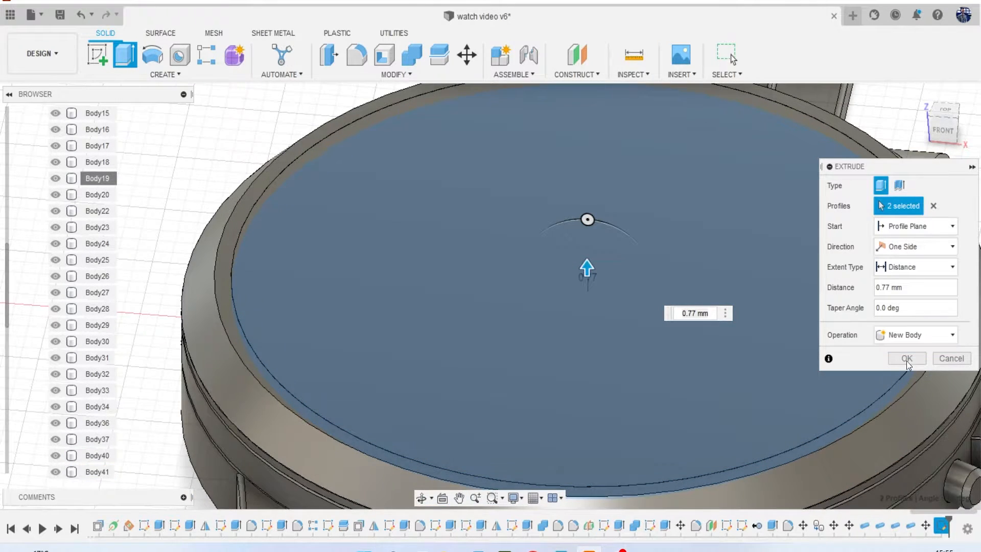
{"action": "left_click", "coordinate": [906, 358]}
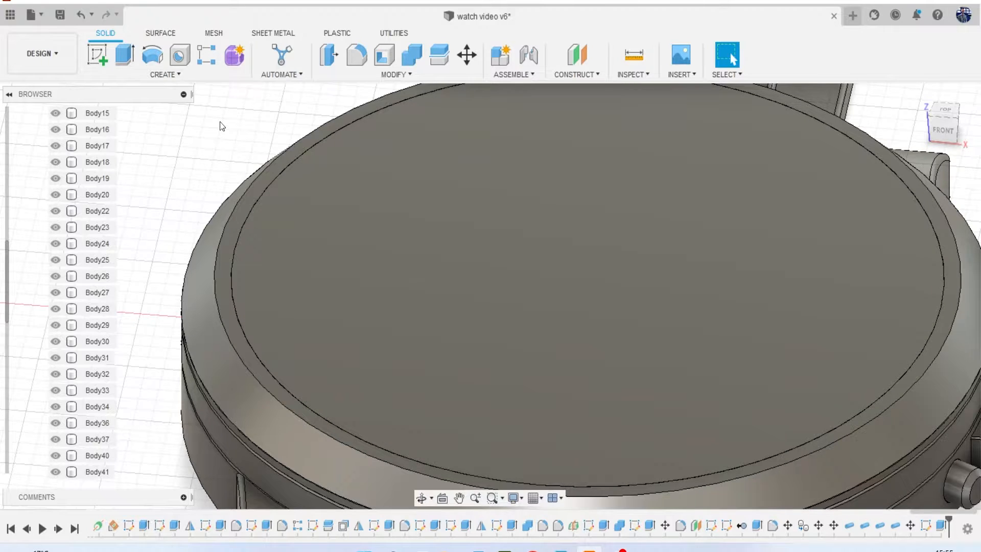
Apply the transparent plastic appearance Acrylic (Clear) to the watch glass.
{"action": "key", "text": "a"}
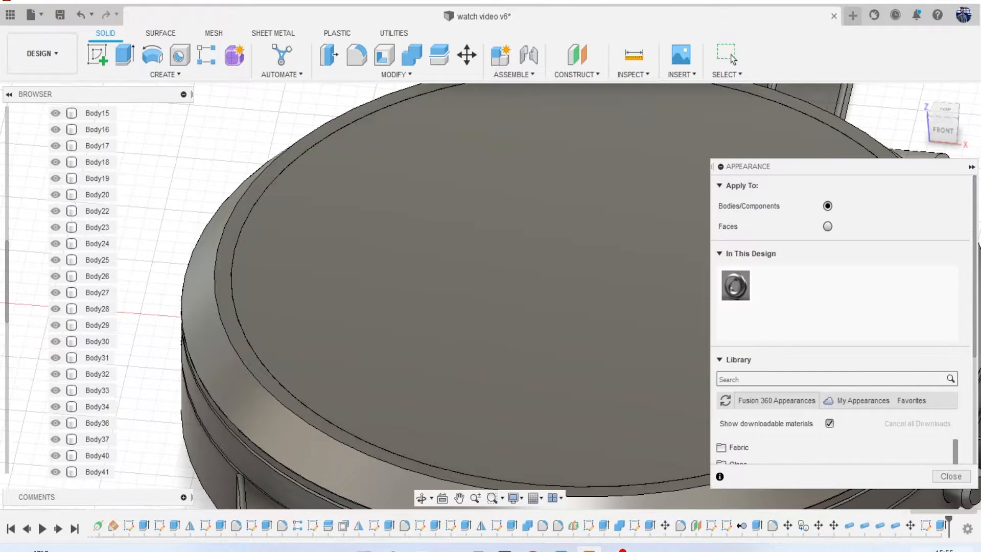
{"action": "scroll", "coordinate": [906, 406], "scroll_direction": "down", "scroll_amount": 5}
{"action": "left_click", "coordinate": [830, 398]}
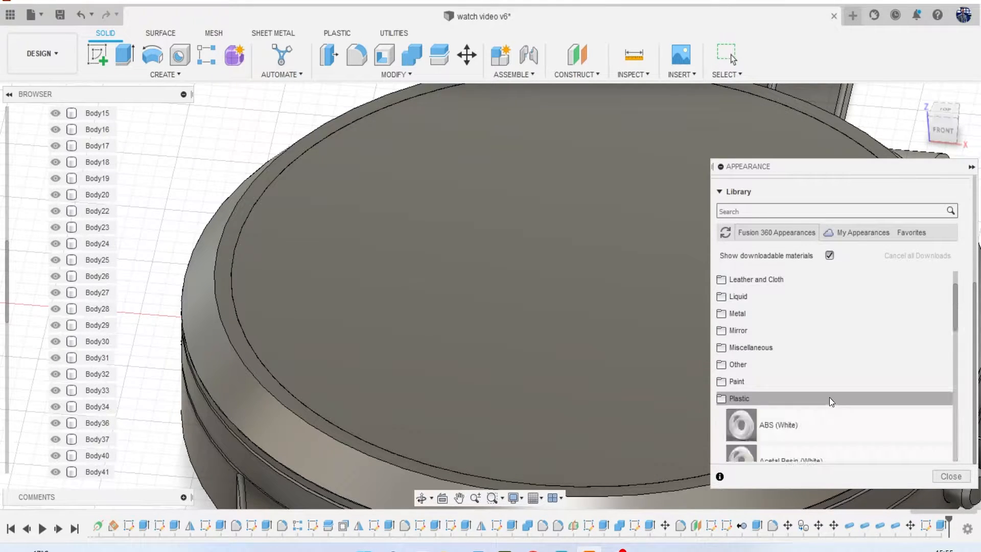
{"action": "scroll", "coordinate": [817, 388], "scroll_direction": "down", "scroll_amount": 10}
{"action": "left_click", "coordinate": [806, 384]}
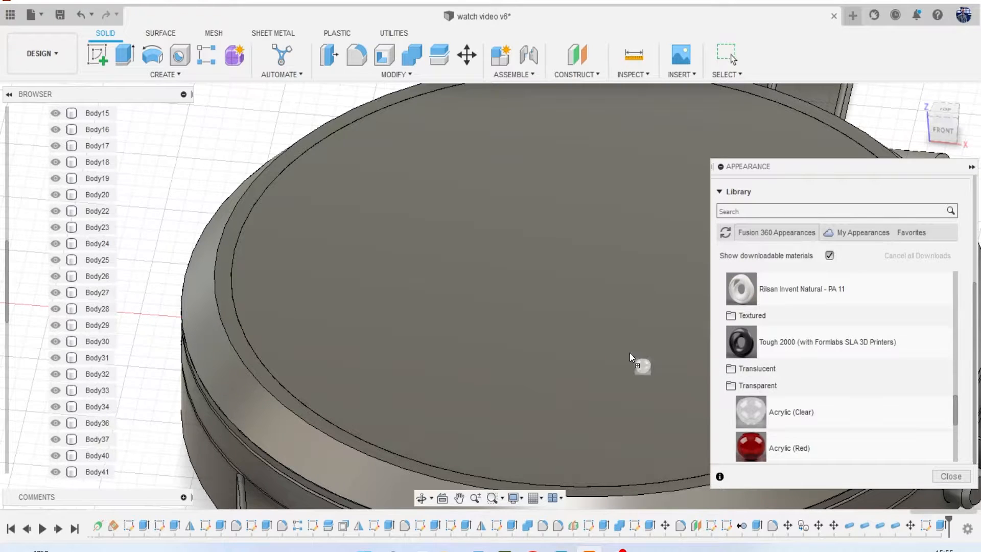
{"action": "scroll", "coordinate": [587, 338], "scroll_direction": "down", "scroll_amount": 5}
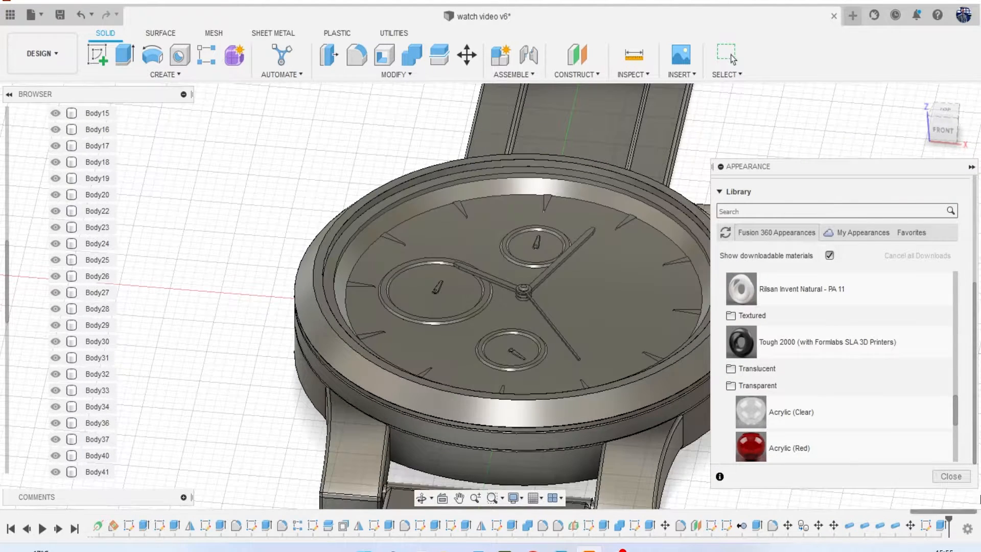
{"action": "left_click", "coordinate": [959, 472]}
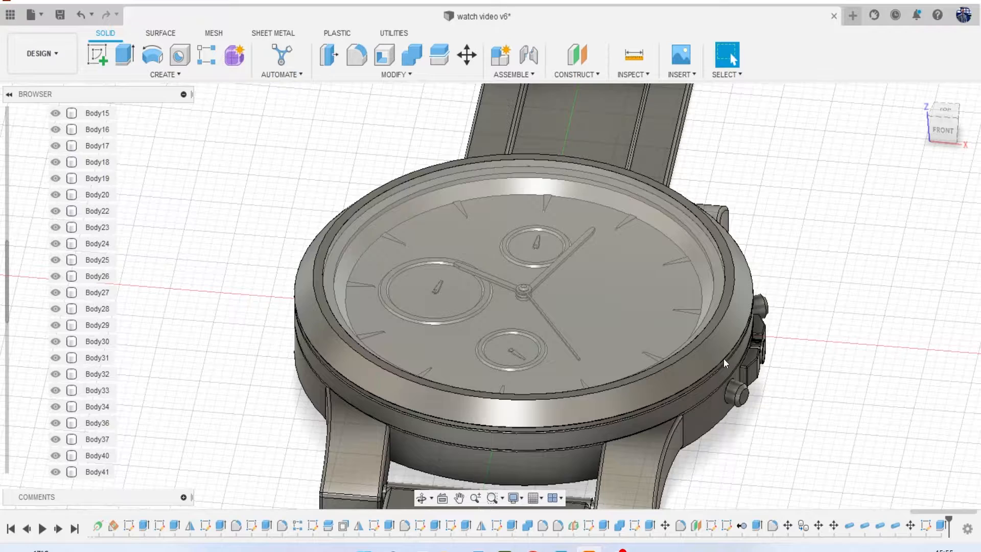
Hide the watch glass body to expose the ledge beneath it.
{"action": "scroll", "coordinate": [577, 252], "scroll_direction": "up", "scroll_amount": 3}
{"action": "left_click", "coordinate": [201, 378]}
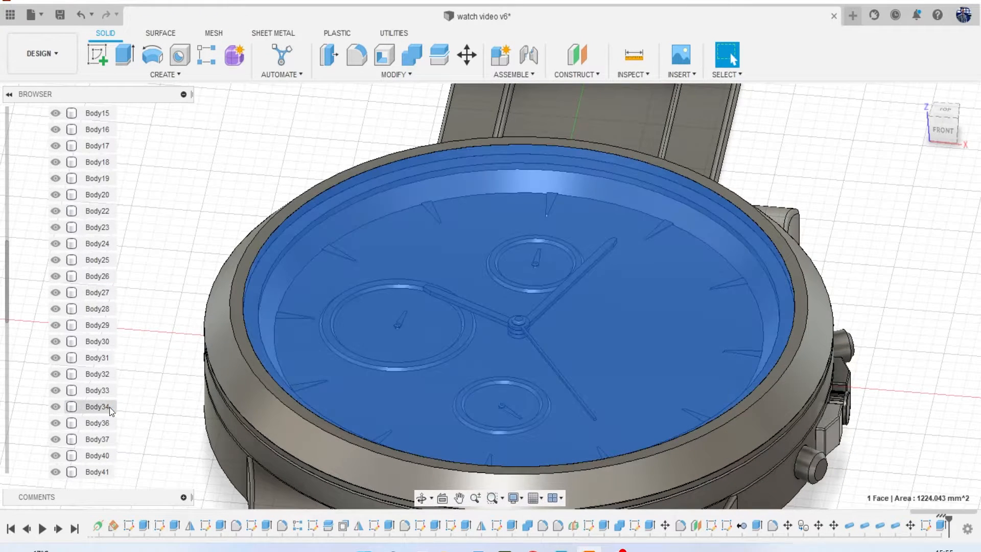
{"action": "scroll", "coordinate": [108, 406], "scroll_direction": "down", "scroll_amount": 5}
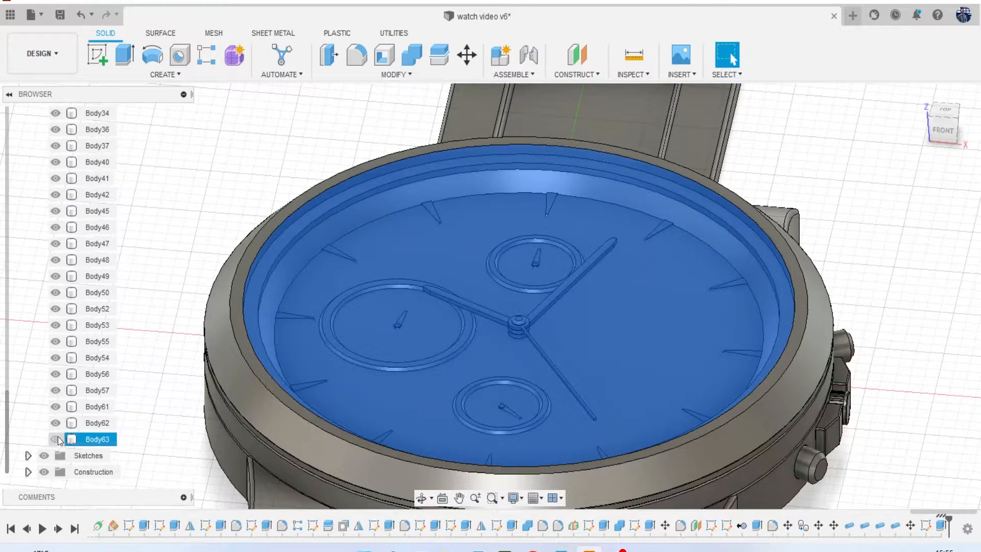
{"action": "left_click", "coordinate": [56, 439]}
Cut a 0.10 mm circular pipe groove along the outer edge of the ledge inside the bezel.
{"action": "scroll", "coordinate": [427, 219], "scroll_direction": "up", "scroll_amount": 3}
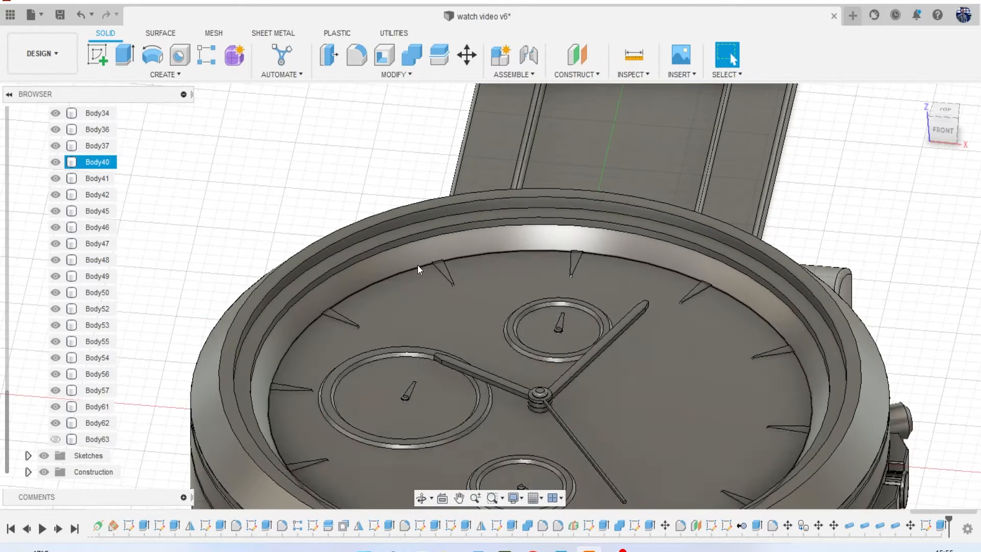
{"action": "left_click", "coordinate": [211, 76]}
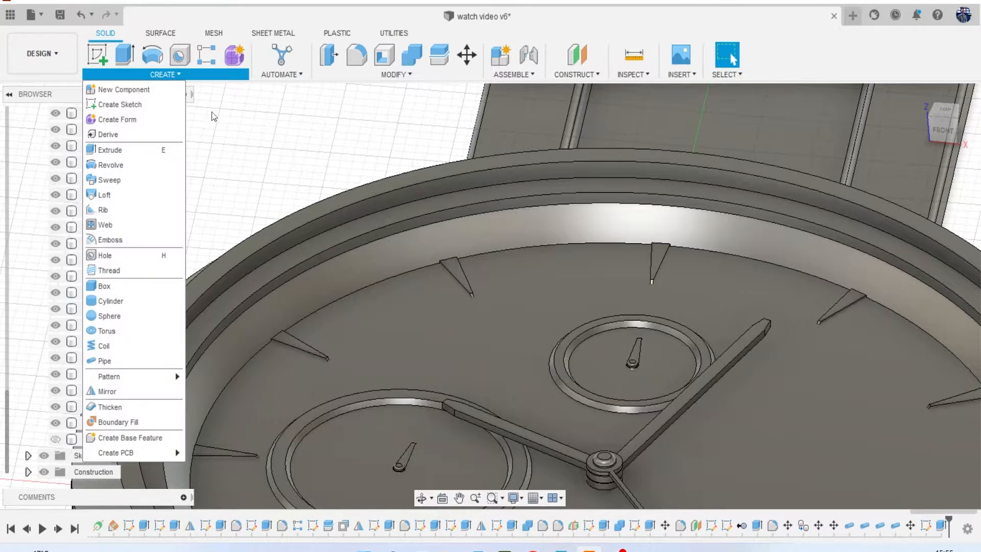
{"action": "left_click", "coordinate": [132, 366]}
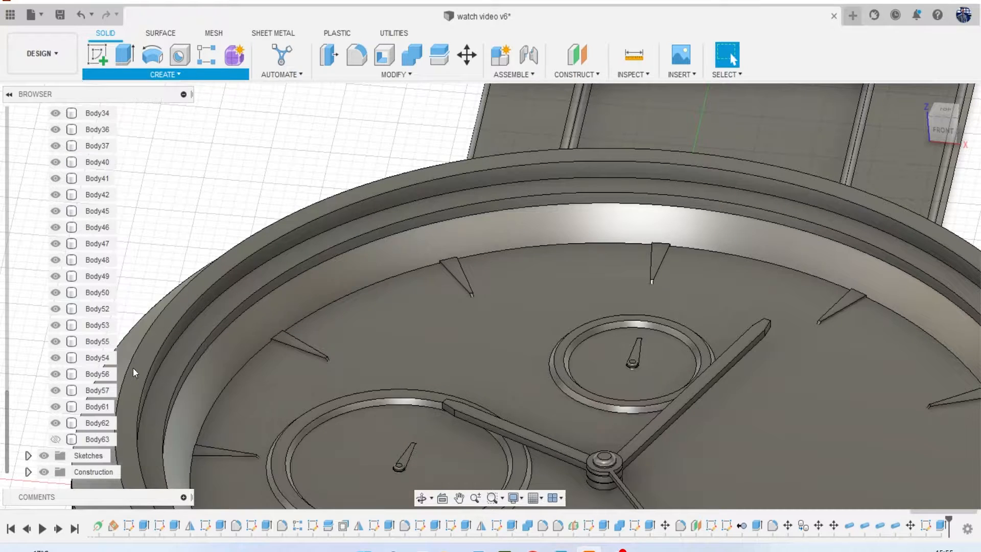
{"action": "scroll", "coordinate": [453, 227], "scroll_direction": "up", "scroll_amount": 3}
{"action": "left_click", "coordinate": [456, 180]}
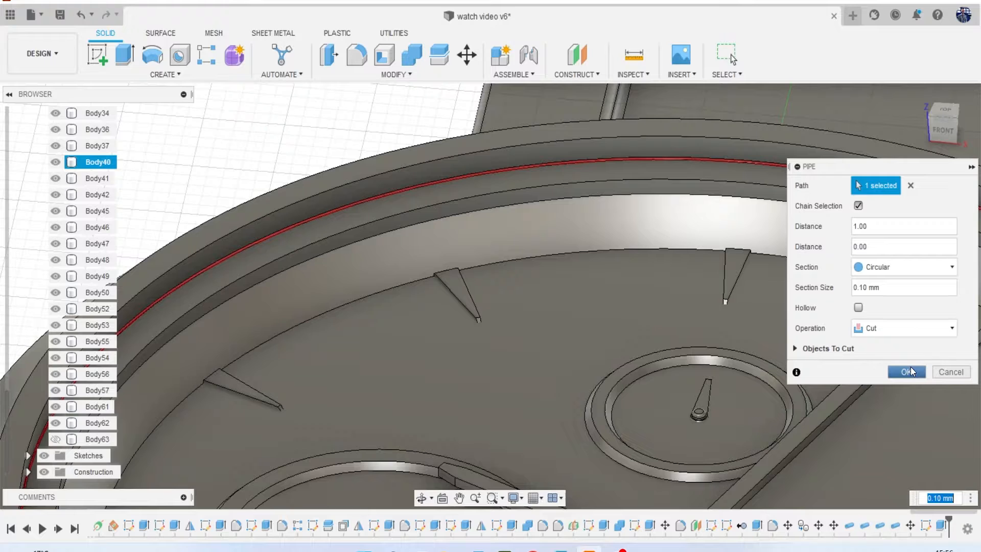
{"action": "left_click", "coordinate": [910, 366]}
Cut a 1 mm circular pipe groove along the inner edge of the ledge around the dial.
{"action": "scroll", "coordinate": [544, 256], "scroll_direction": "down", "scroll_amount": 5}
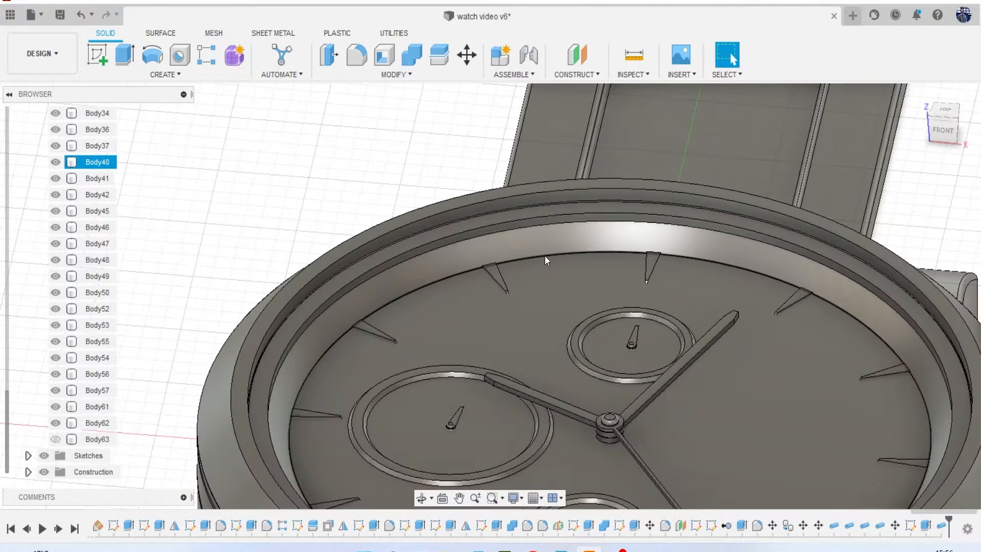
{"action": "scroll", "coordinate": [465, 247], "scroll_direction": "up", "scroll_amount": 3}
{"action": "left_click", "coordinate": [208, 75]}
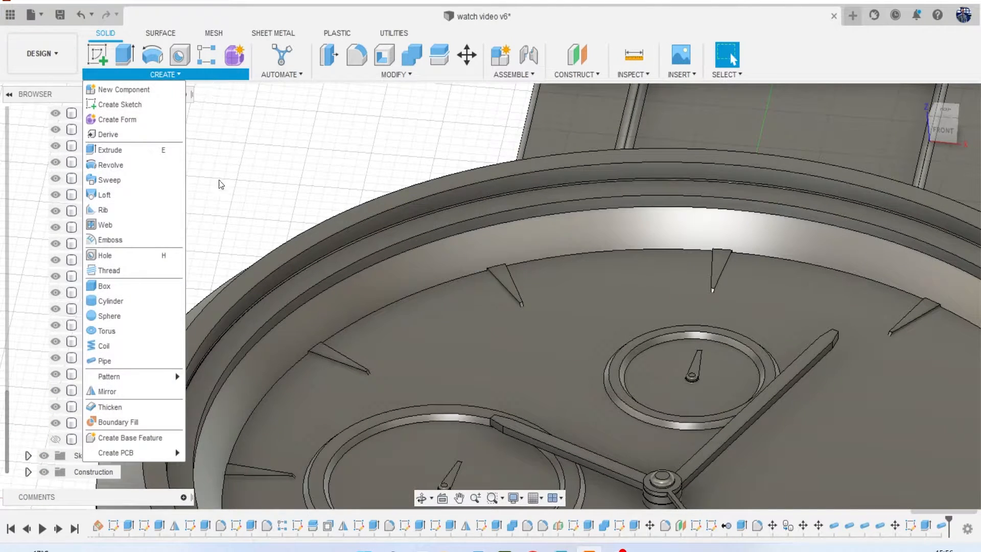
{"action": "left_click", "coordinate": [286, 324]}
{"action": "left_click", "coordinate": [425, 233]}
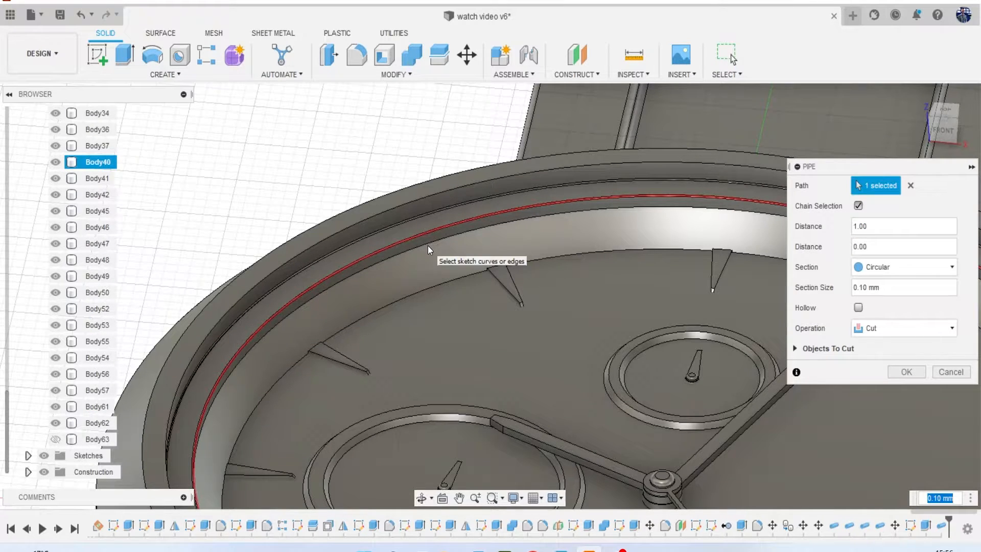
{"action": "type", "text": "1"}
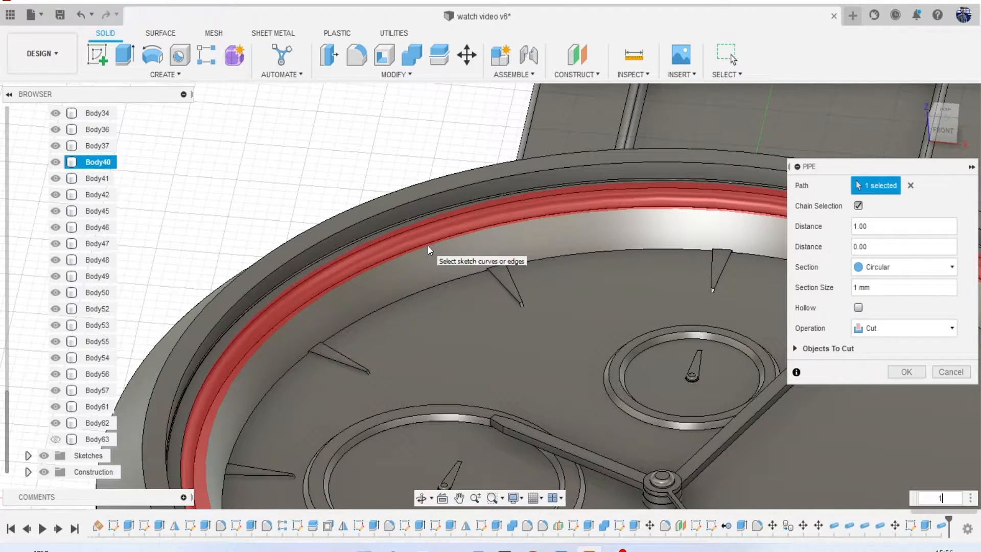
{"action": "key", "text": "Return"}
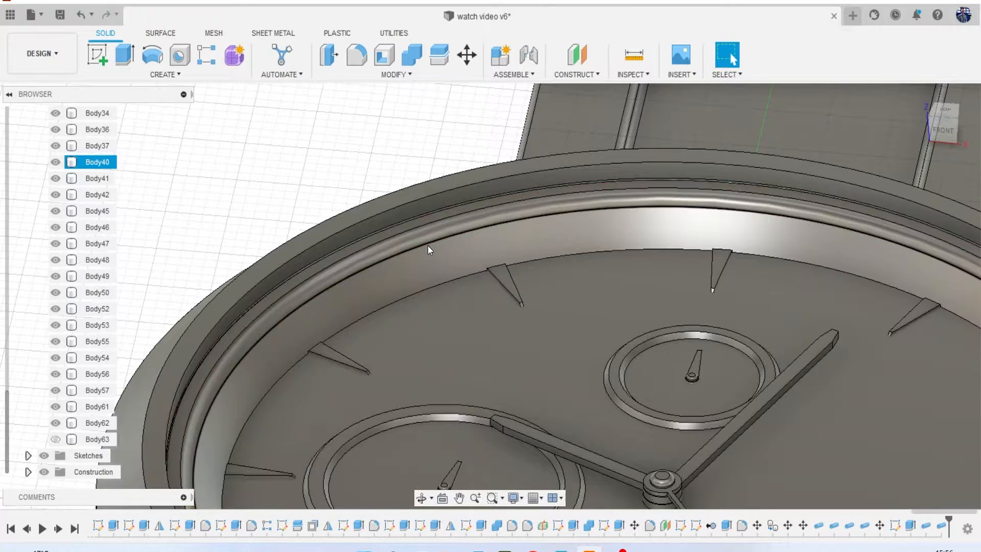
Sketch a rectangle on the top face of the buckle-side strap, spanning its full width between the case and the loops.
{"action": "scroll", "coordinate": [493, 372], "scroll_direction": "down", "scroll_amount": 3}
{"action": "middle_click_drag", "start_coordinate": [492, 373], "coordinate": [465, 229]}
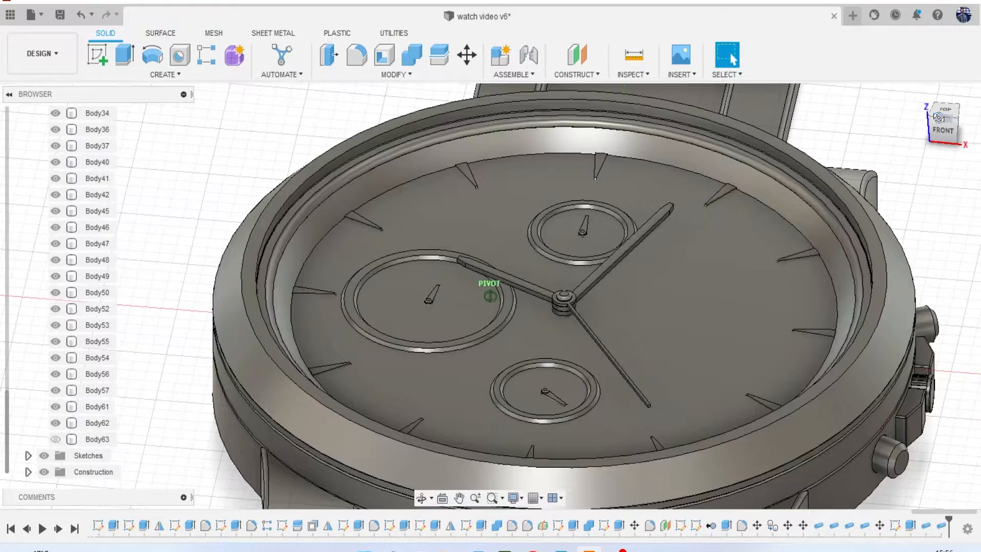
{"action": "mouse_move", "coordinate": [939, 118]}
{"action": "left_mouse_down"}
{"action": "mouse_move", "coordinate": [925, 115]}
{"action": "mouse_move", "coordinate": [919, 88]}
{"action": "mouse_move", "coordinate": [939, 128]}
{"action": "left_mouse_up"}
{"action": "scroll", "coordinate": [887, 166], "scroll_direction": "down", "scroll_amount": 5}
{"action": "middle_click_drag", "start_coordinate": [886, 166], "coordinate": [586, 328]}
{"action": "scroll", "coordinate": [587, 328], "scroll_direction": "down", "scroll_amount": 3}
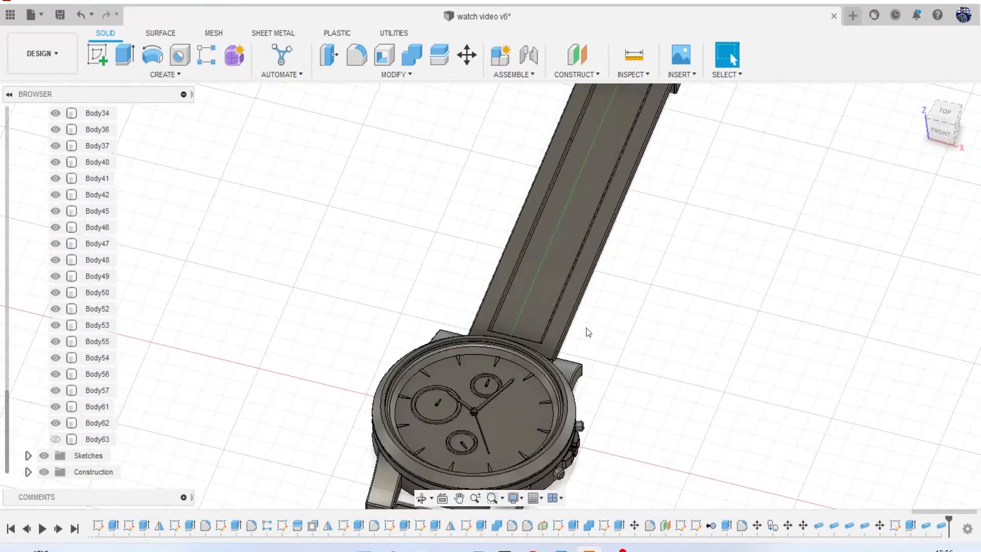
{"action": "scroll", "coordinate": [587, 327], "scroll_direction": "down", "scroll_amount": 3}
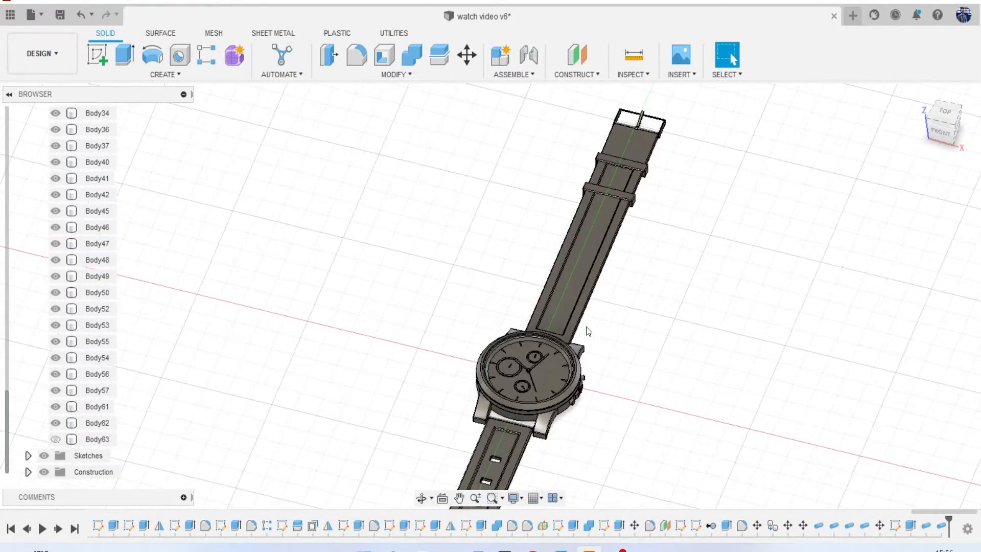
{"action": "left_click", "coordinate": [944, 113]}
{"action": "middle_click_drag", "start_coordinate": [745, 235], "coordinate": [744, 269]}
{"action": "scroll", "coordinate": [513, 272], "scroll_direction": "up", "scroll_amount": 4}
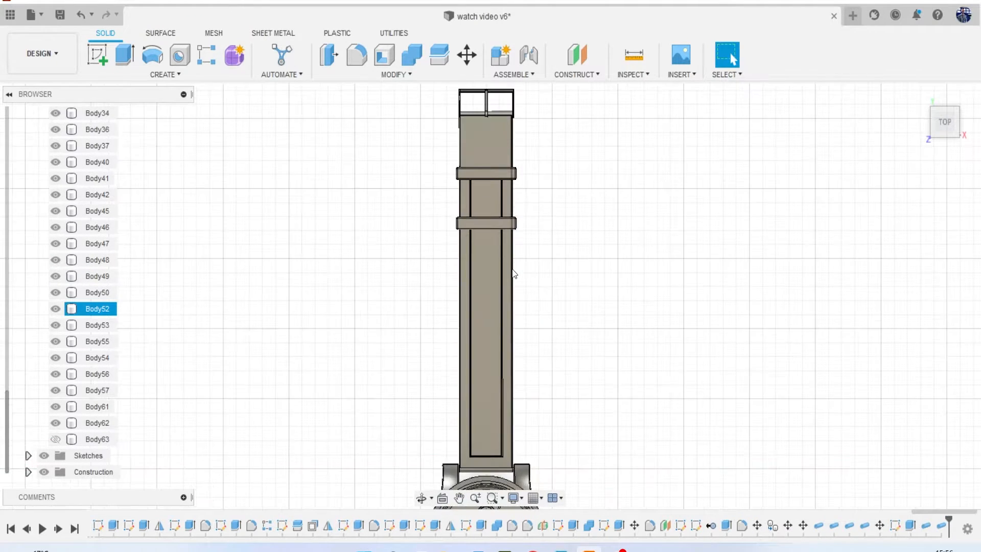
{"action": "scroll", "coordinate": [491, 324], "scroll_direction": "down", "scroll_amount": 3}
{"action": "left_click", "coordinate": [96, 44]}
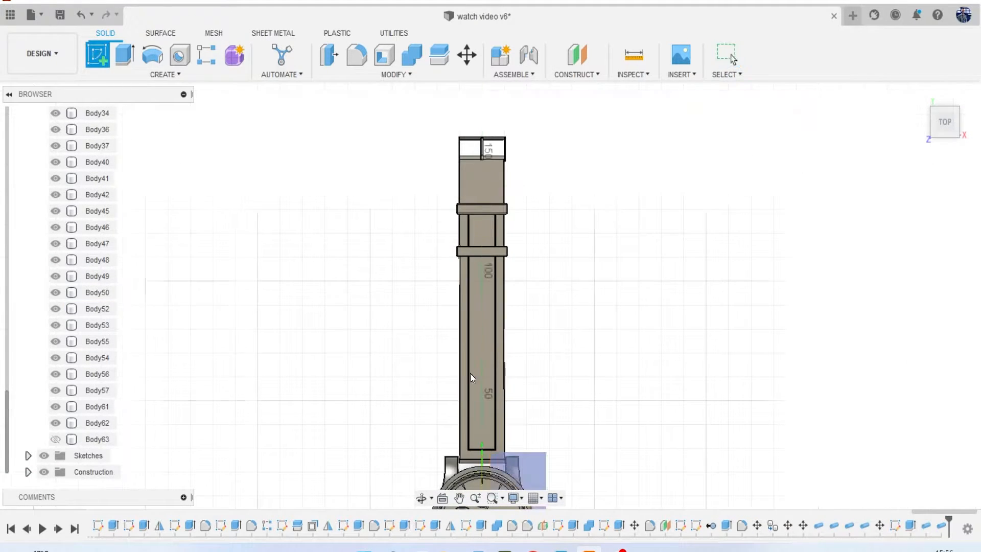
{"action": "left_click", "coordinate": [489, 325]}
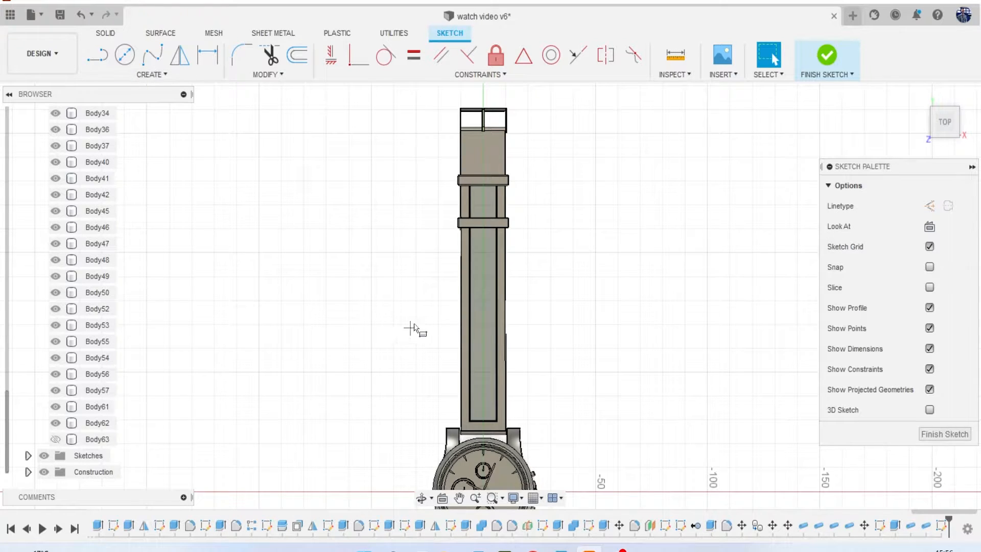
{"action": "key", "text": "r"}
{"action": "left_click", "coordinate": [412, 277]}
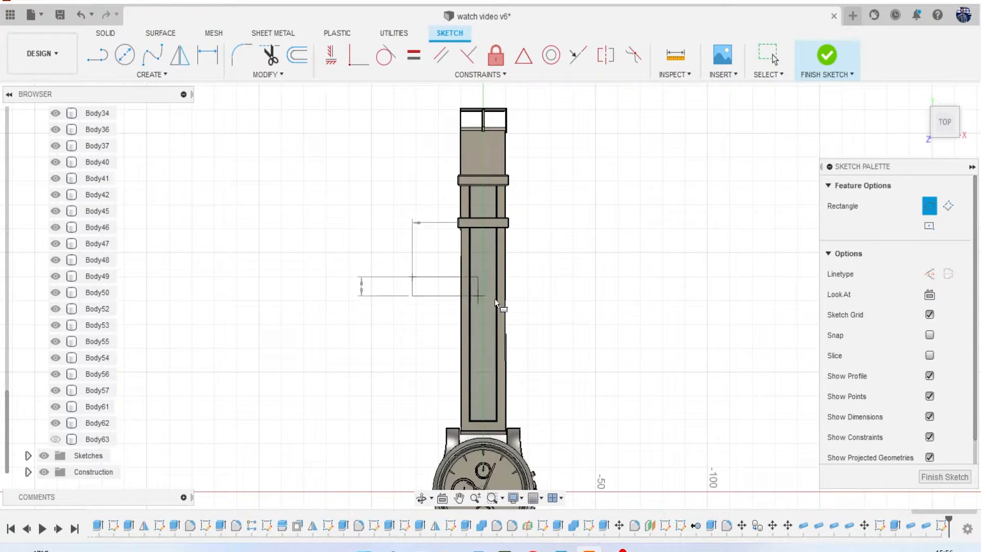
{"action": "left_click", "coordinate": [591, 340]}
{"action": "left_click", "coordinate": [826, 53]}
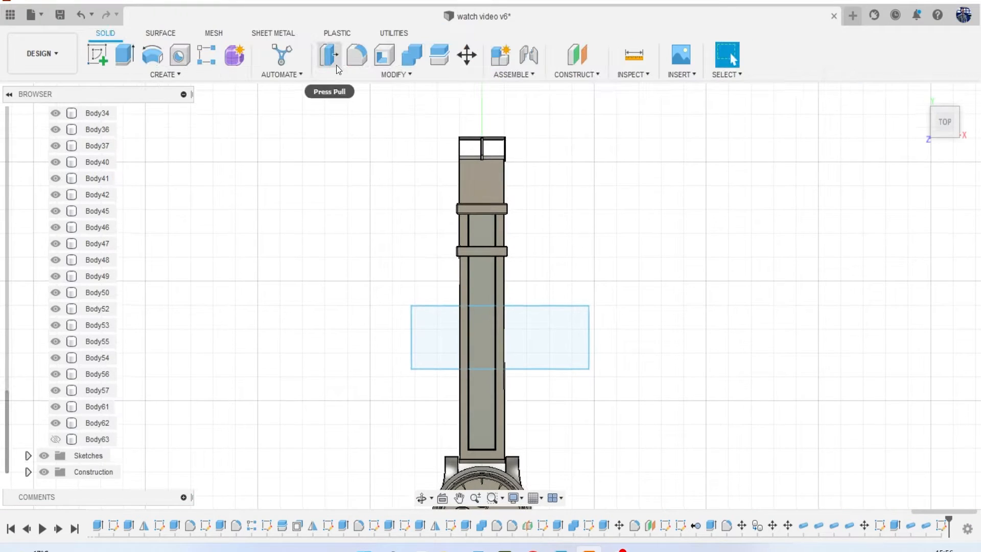
Split the buckle-side strap body using the sketched rectangle as the splitting tool.
{"action": "left_click", "coordinate": [432, 57]}
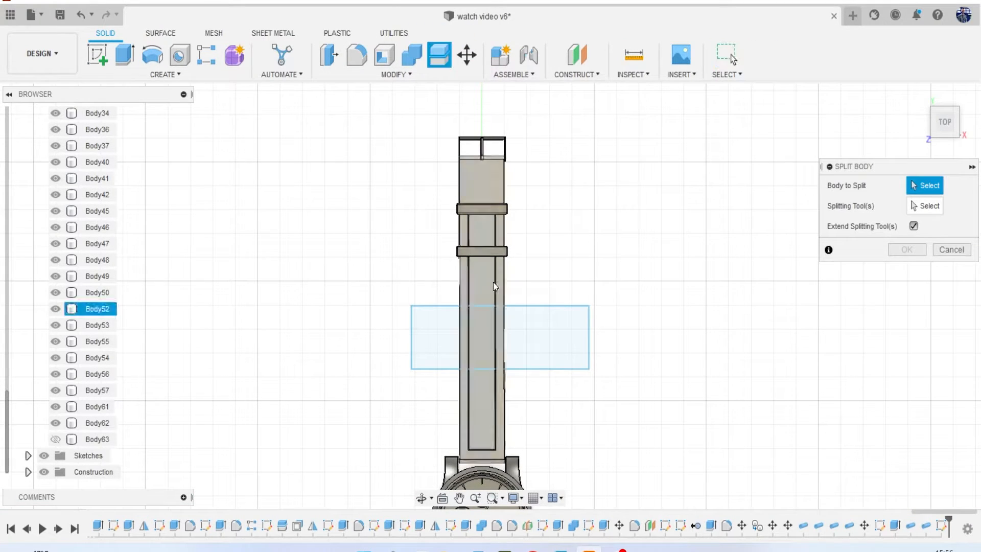
{"action": "left_click", "coordinate": [492, 281]}
{"action": "left_click", "coordinate": [555, 313]}
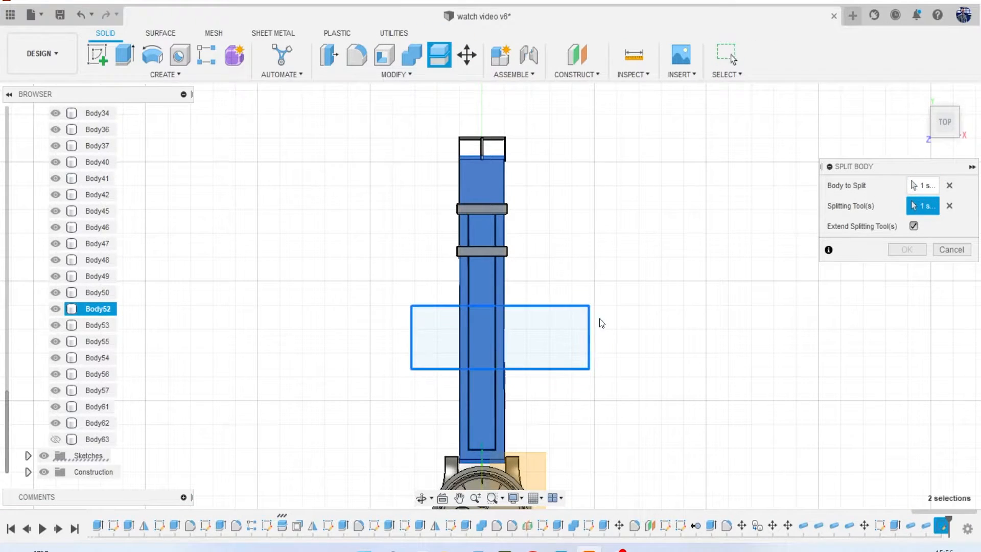
{"action": "left_click", "coordinate": [907, 250]}
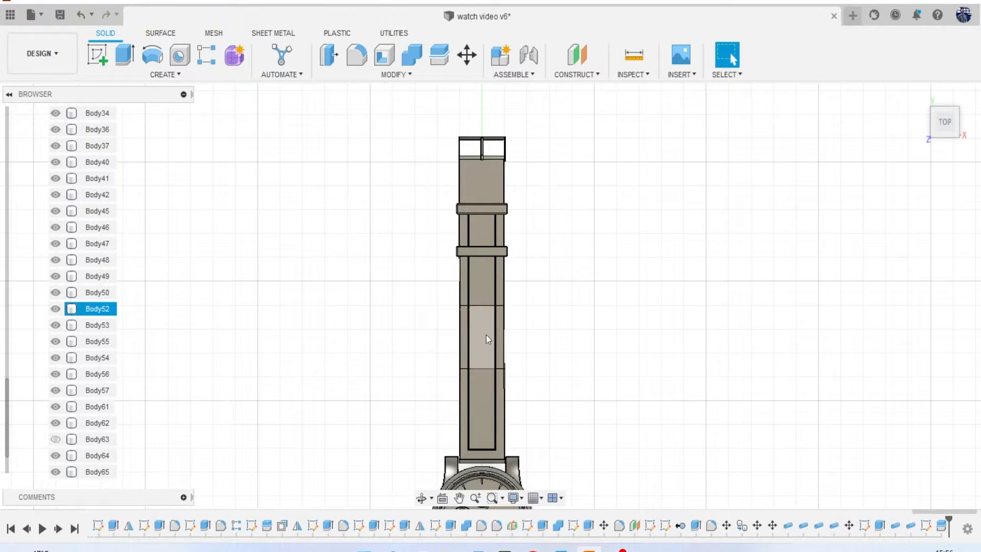
Identify the middle strap section by hiding it and remove that body from the model.
{"action": "left_click", "coordinate": [55, 308]}
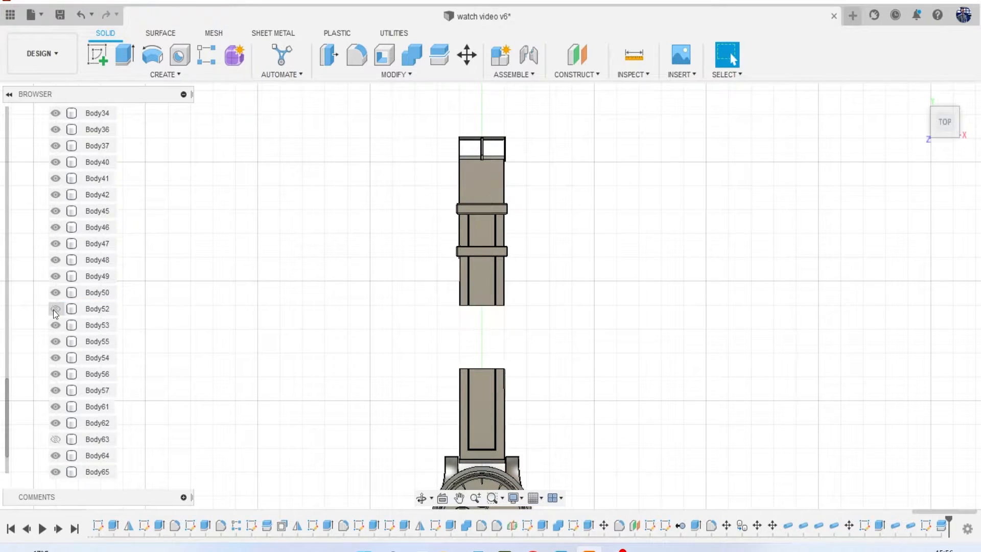
{"action": "right_click", "coordinate": [93, 310]}
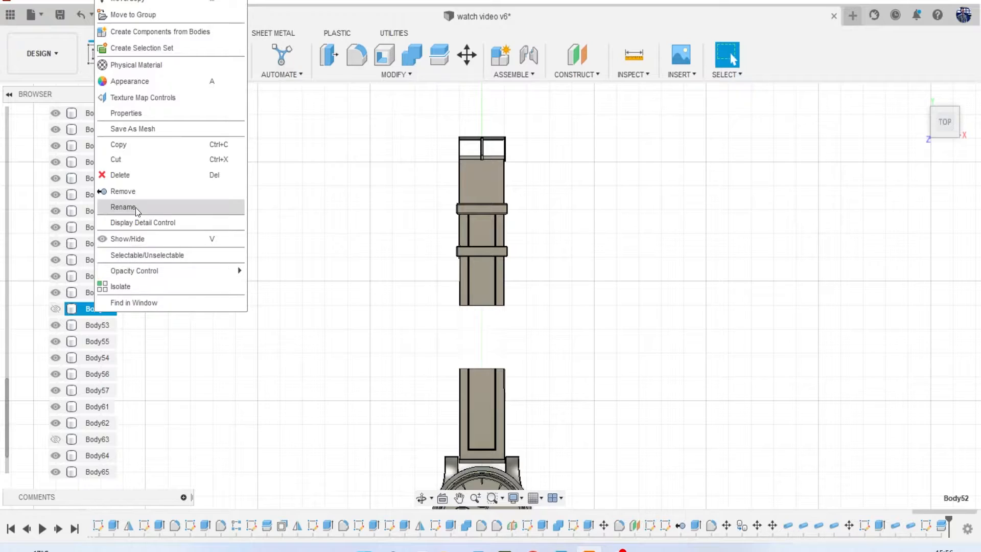
{"action": "left_click", "coordinate": [133, 192]}
Move the detached strap end with its loops and buckle about -27.6 mm in Y to meet the case-side piece.
{"action": "middle_click_drag", "start_coordinate": [490, 295], "coordinate": [556, 279], "text": "shift"}
{"action": "scroll", "coordinate": [511, 312], "scroll_direction": "up", "scroll_amount": 3}
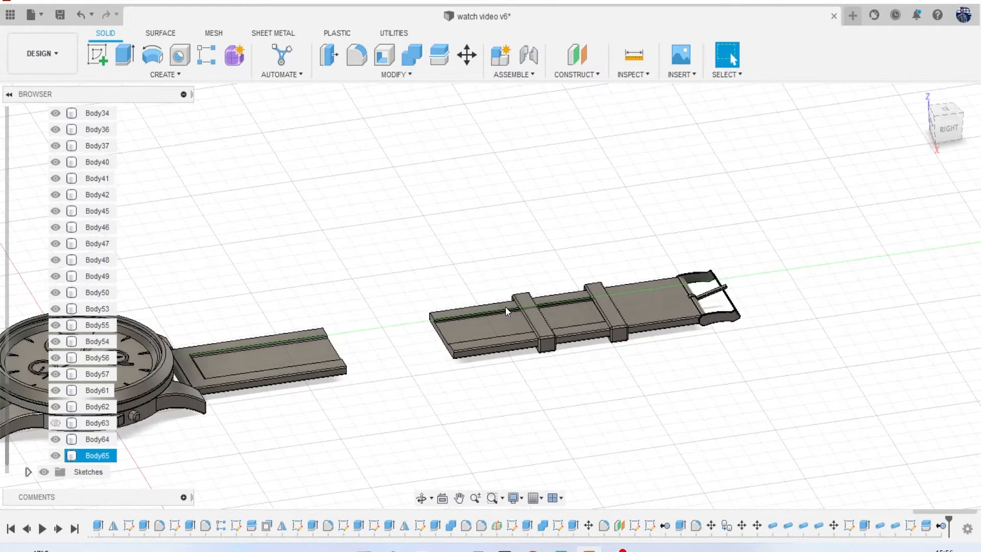
{"action": "left_click_drag", "start_coordinate": [433, 257], "coordinate": [817, 441]}
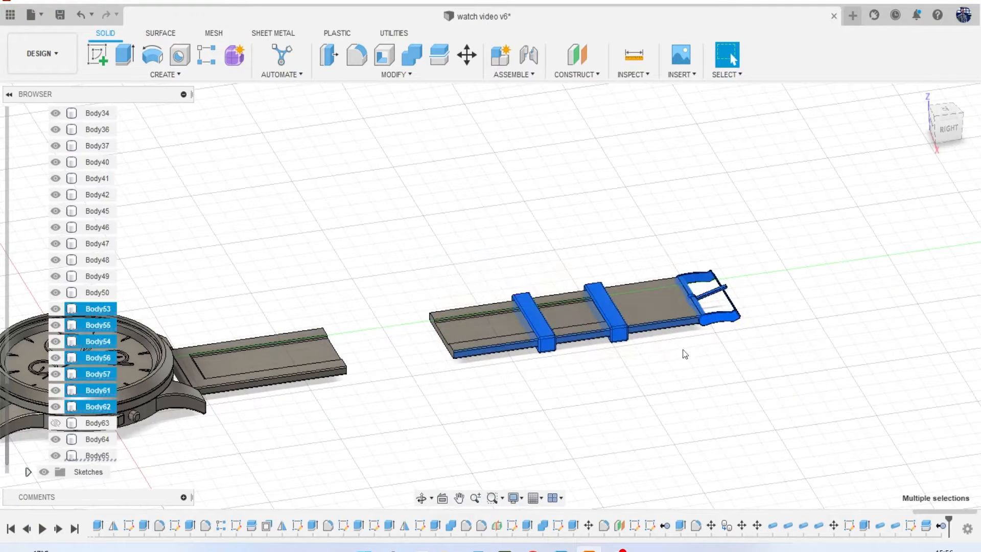
{"action": "right_click", "coordinate": [96, 310]}
{"action": "left_click", "coordinate": [146, 25]}
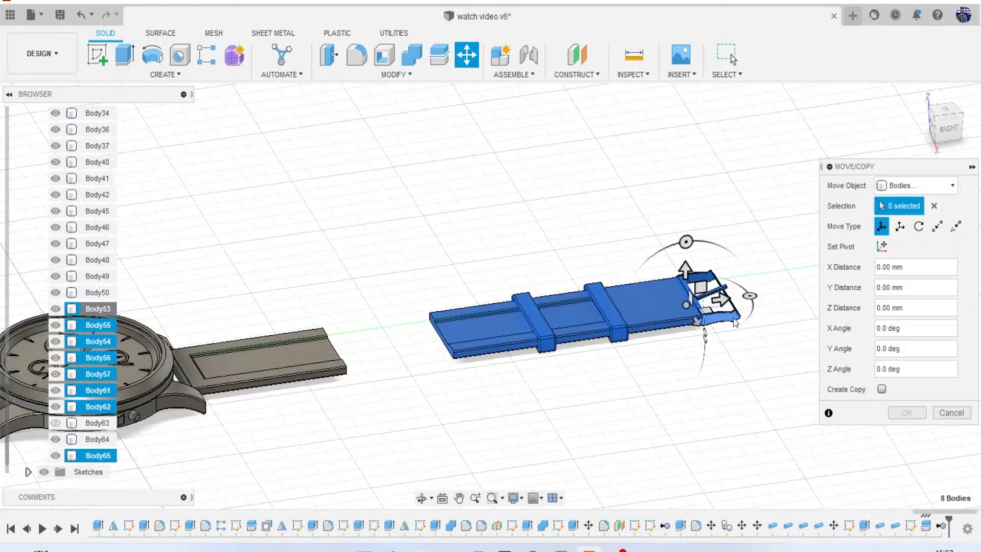
{"action": "left_click_drag", "start_coordinate": [721, 300], "coordinate": [612, 324]}
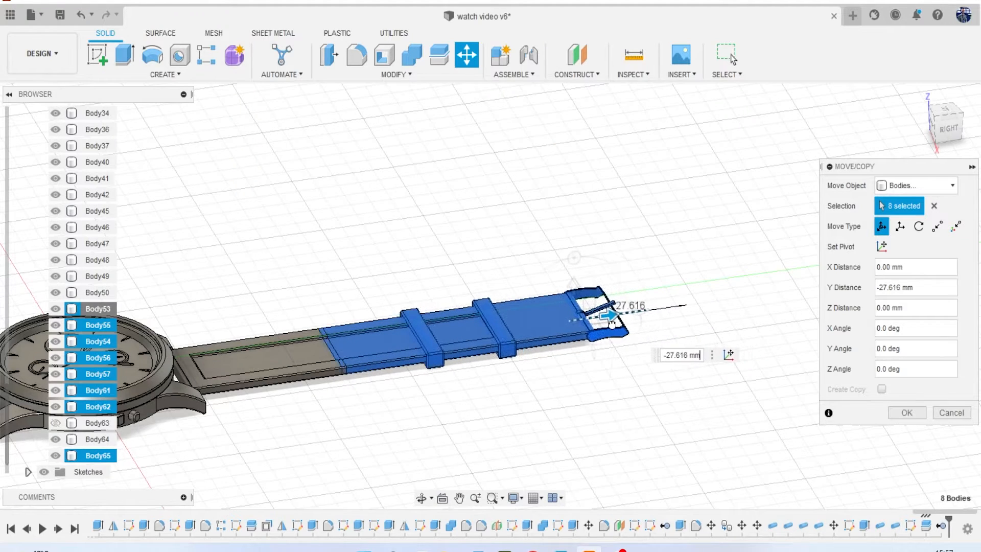
{"action": "left_click", "coordinate": [907, 413]}
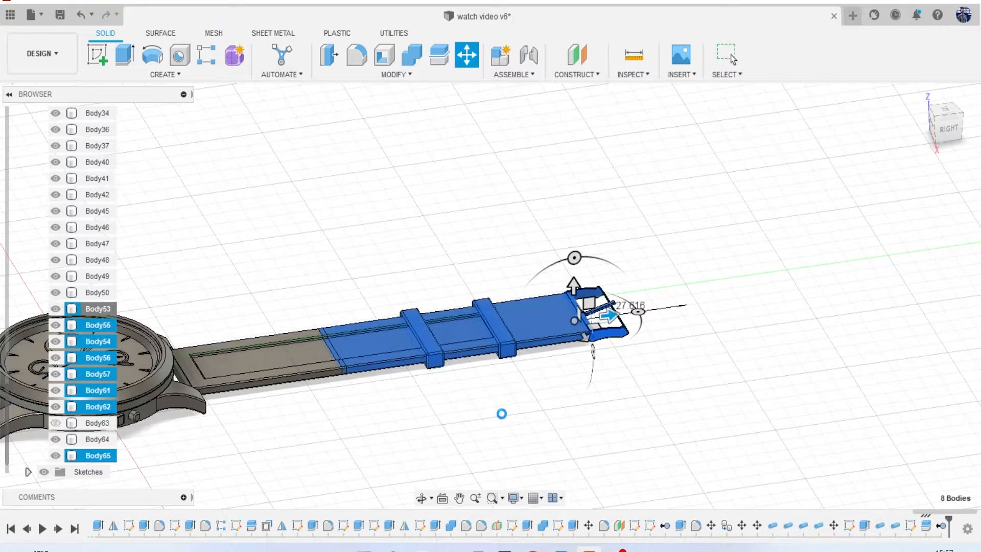
Combine the two buckle-side strap pieces into one body with a Join operation.
{"action": "left_click", "coordinate": [412, 54]}
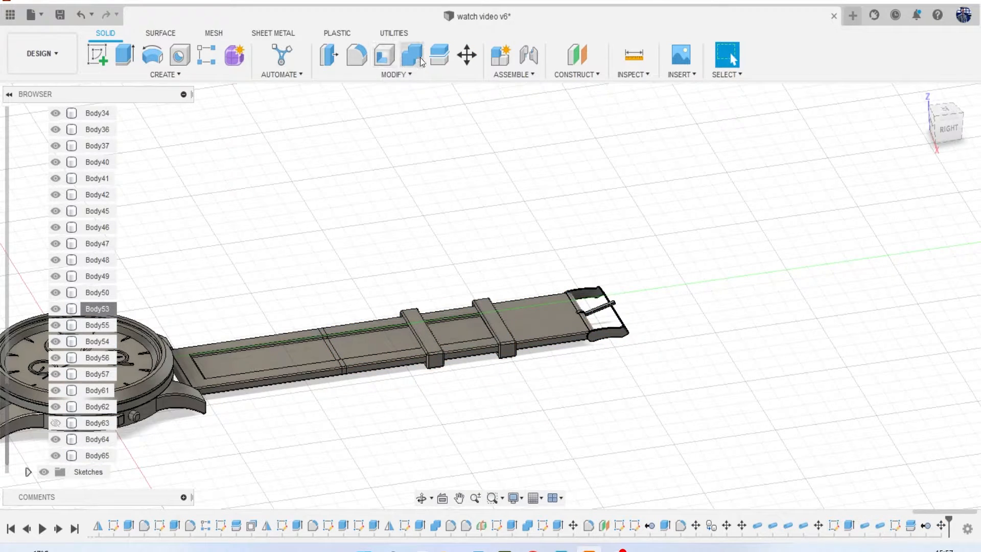
{"action": "left_click", "coordinate": [372, 334]}
{"action": "left_click", "coordinate": [296, 358]}
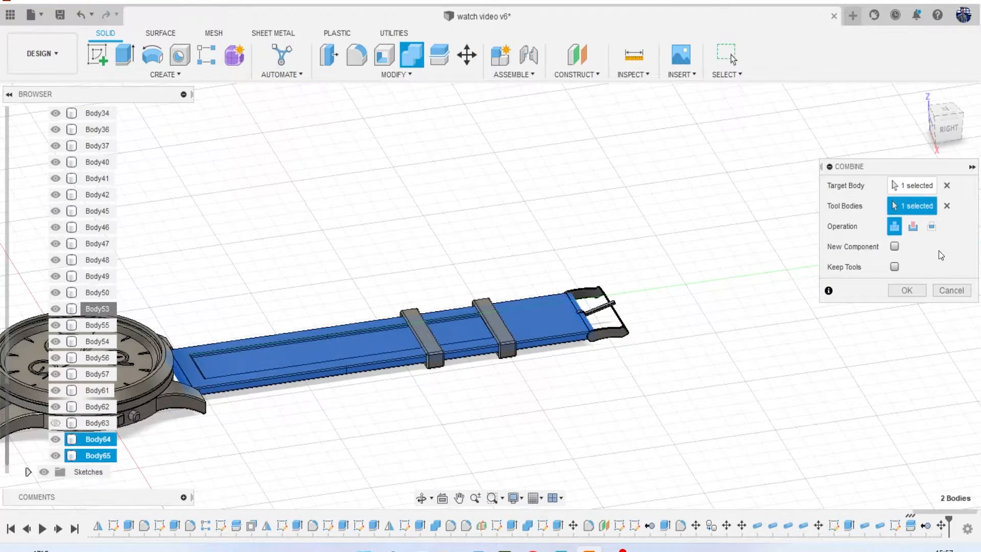
{"action": "left_click", "coordinate": [906, 290]}
Examine the shortened strap from the side and the proportions of the whole watch from above.
{"action": "scroll", "coordinate": [348, 431], "scroll_direction": "up", "scroll_amount": 2}
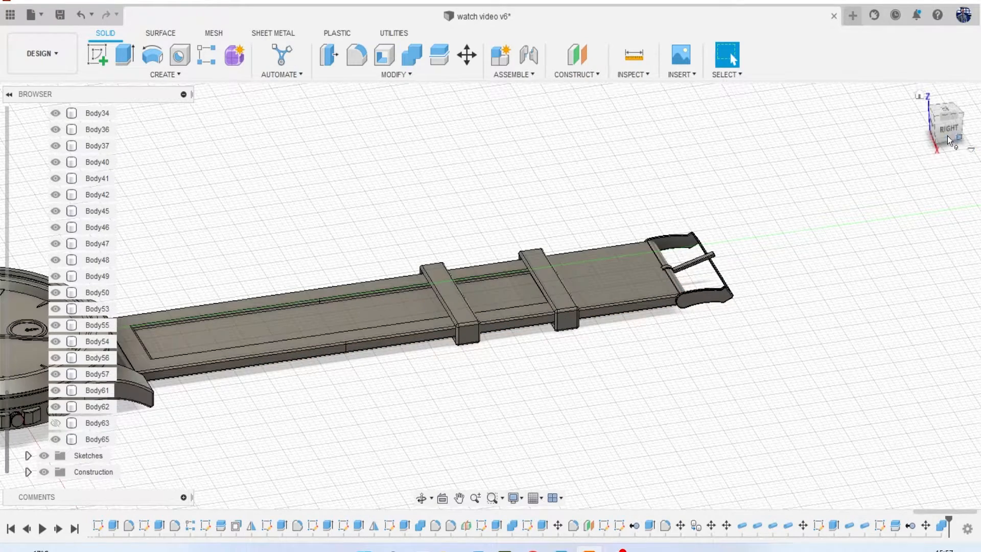
{"action": "mouse_move", "coordinate": [948, 139]}
{"action": "left_mouse_down"}
{"action": "mouse_move", "coordinate": [943, 97]}
{"action": "mouse_move", "coordinate": [945, 123]}
{"action": "left_mouse_up"}
{"action": "scroll", "coordinate": [539, 205], "scroll_direction": "up", "scroll_amount": 3}
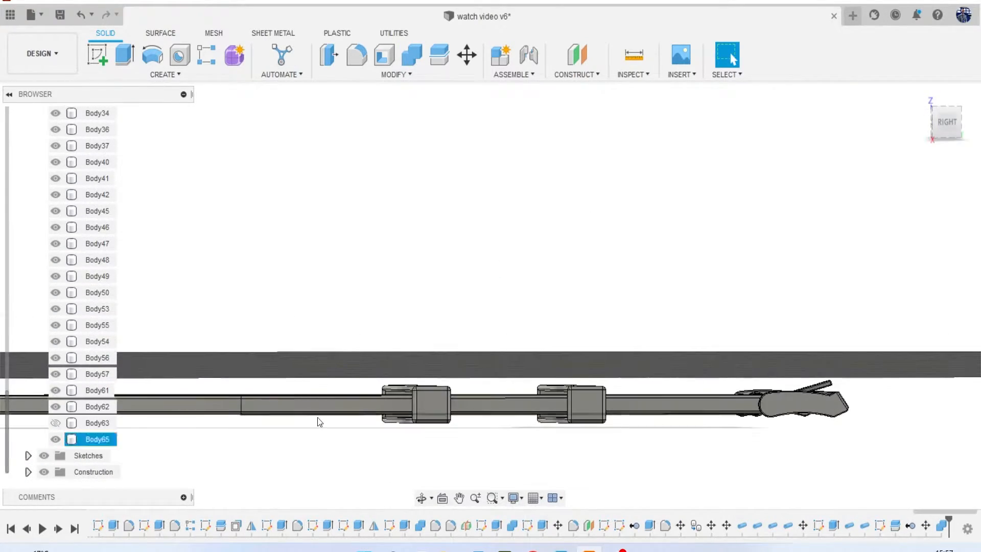
{"action": "scroll", "coordinate": [274, 418], "scroll_direction": "down", "scroll_amount": 3}
{"action": "scroll", "coordinate": [274, 420], "scroll_direction": "down", "scroll_amount": 2}
{"action": "middle_click_drag", "start_coordinate": [274, 416], "coordinate": [652, 278]}
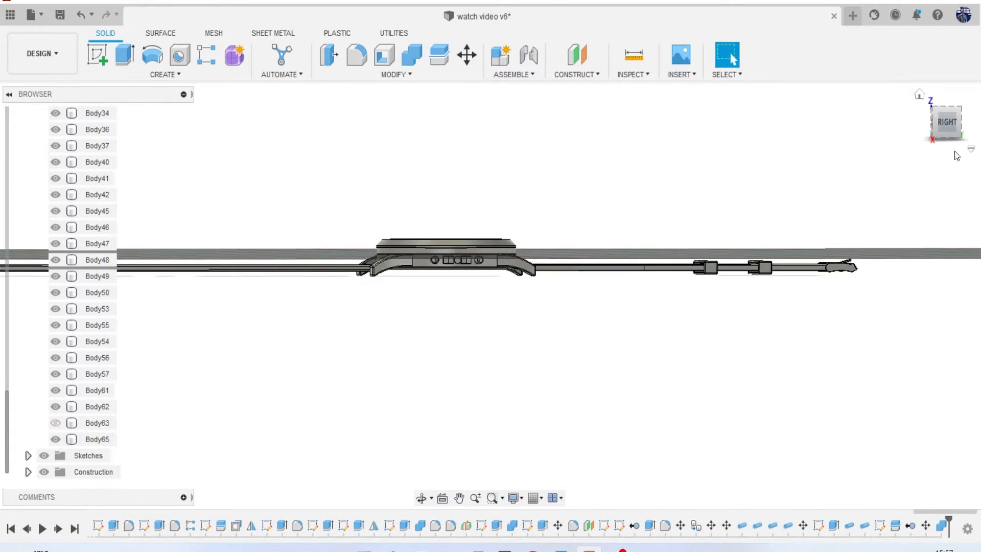
{"action": "left_click_drag", "start_coordinate": [945, 121], "coordinate": [969, 148]}
{"action": "scroll", "coordinate": [796, 244], "scroll_direction": "down", "scroll_amount": 4}
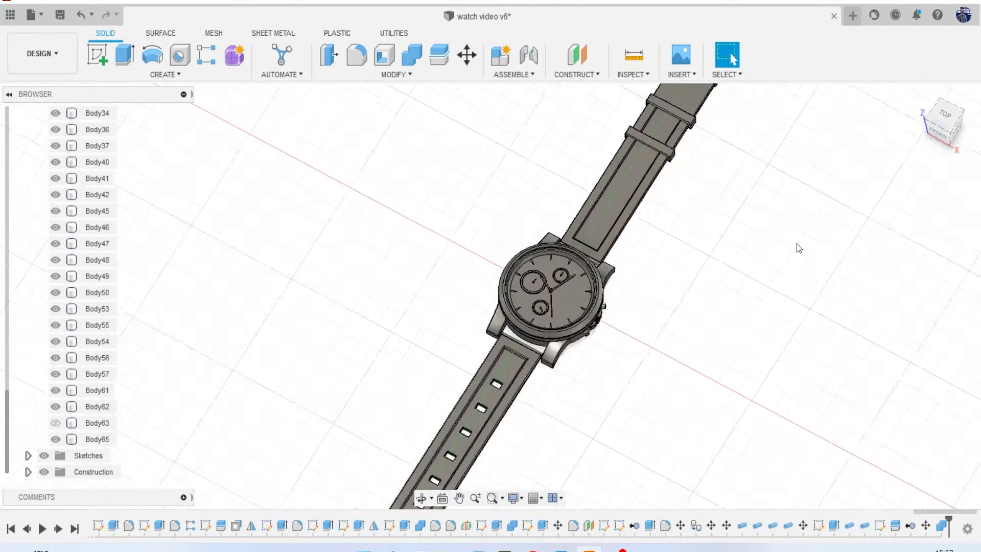
{"action": "middle_click_drag", "start_coordinate": [784, 261], "coordinate": [722, 237]}
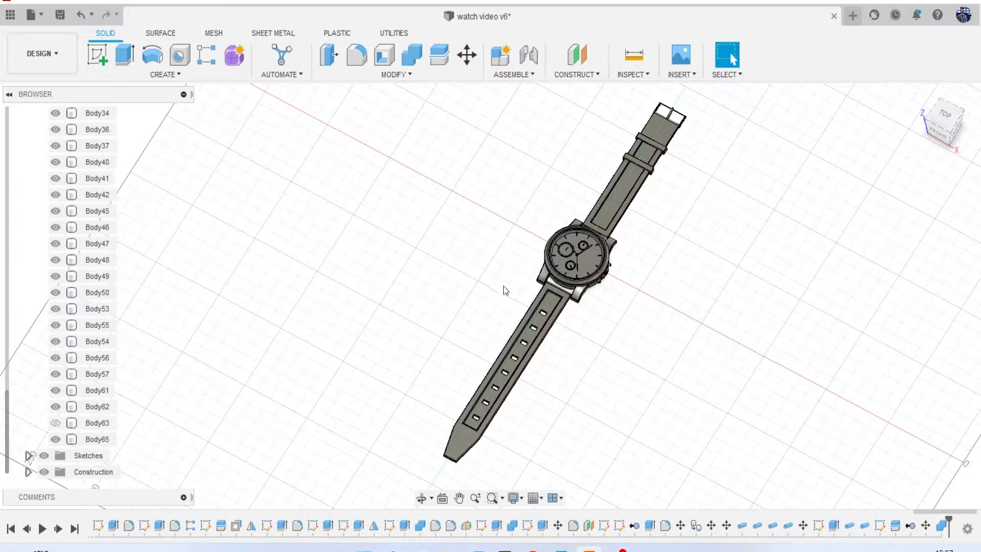
Inspect the buckle, strap loops, case side, lugs and dial up close from several angles.
{"action": "scroll", "coordinate": [500, 286], "scroll_direction": "up", "scroll_amount": 3}
{"action": "left_click_drag", "start_coordinate": [941, 129], "coordinate": [974, 102]}
{"action": "middle_click_drag", "start_coordinate": [347, 154], "coordinate": [434, 256]}
{"action": "scroll", "coordinate": [434, 270], "scroll_direction": "up", "scroll_amount": 6}
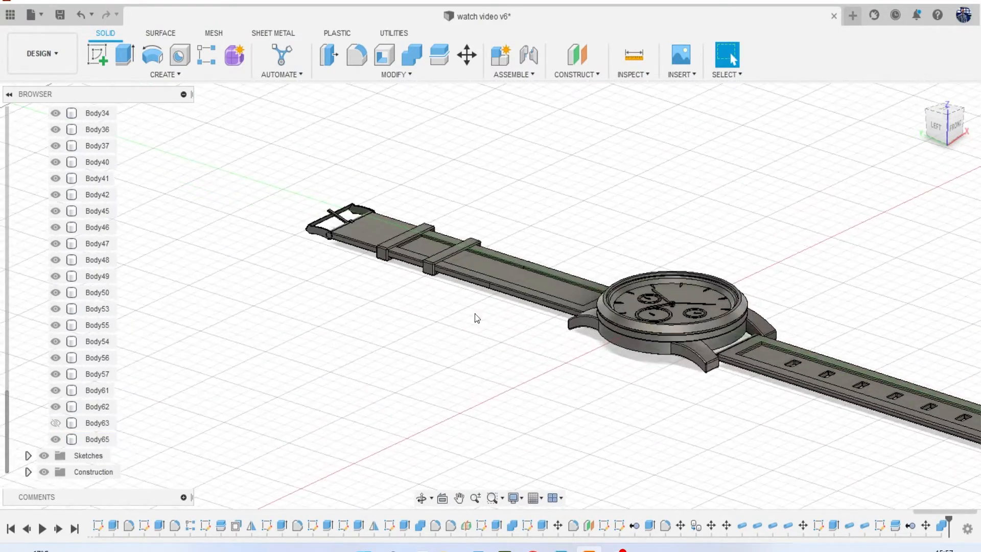
{"action": "scroll", "coordinate": [284, 201], "scroll_direction": "up", "scroll_amount": 3}
{"action": "scroll", "coordinate": [391, 236], "scroll_direction": "down", "scroll_amount": 4}
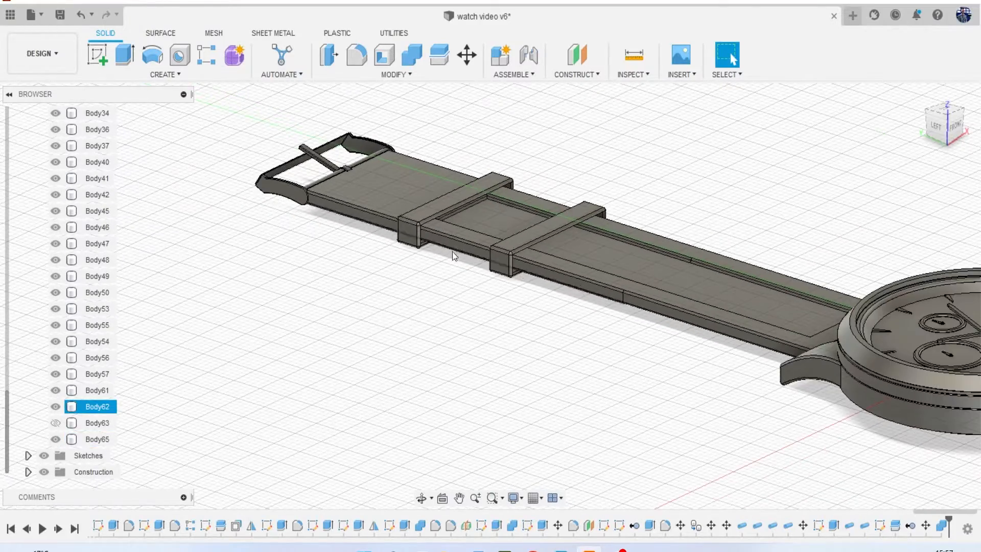
{"action": "middle_click_drag", "start_coordinate": [656, 311], "coordinate": [436, 248]}
{"action": "scroll", "coordinate": [683, 348], "scroll_direction": "up", "scroll_amount": 8}
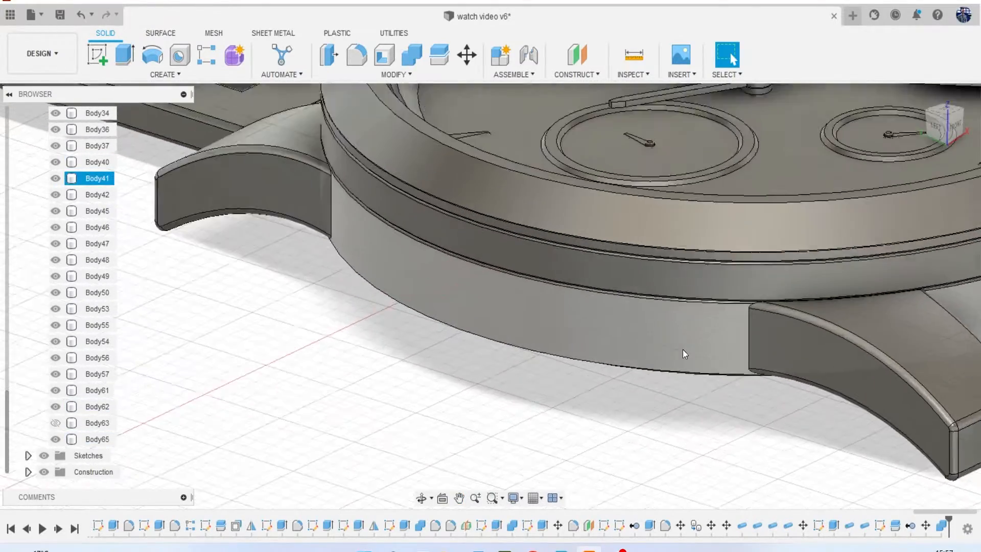
{"action": "scroll", "coordinate": [680, 320], "scroll_direction": "down", "scroll_amount": 8}
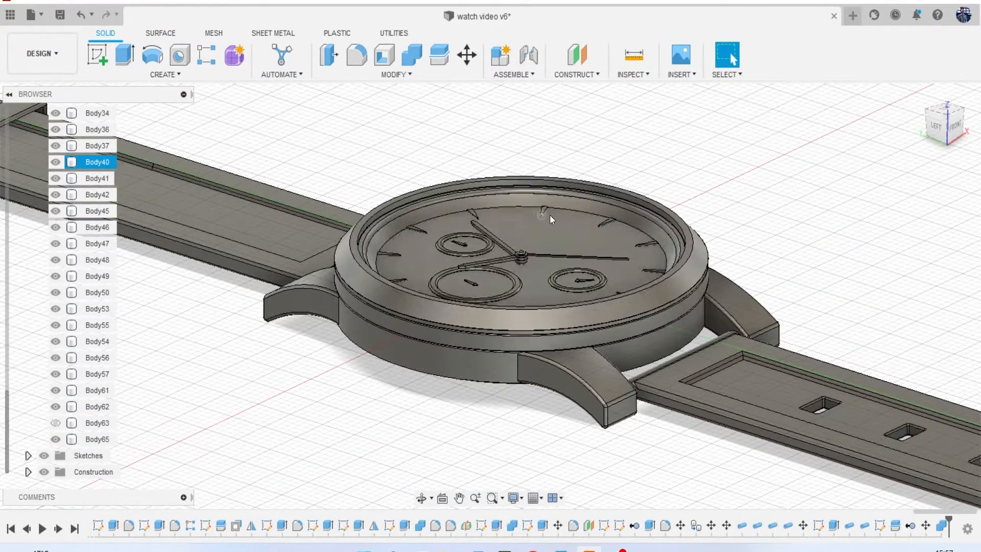
{"action": "left_click_drag", "start_coordinate": [939, 124], "coordinate": [913, 143]}
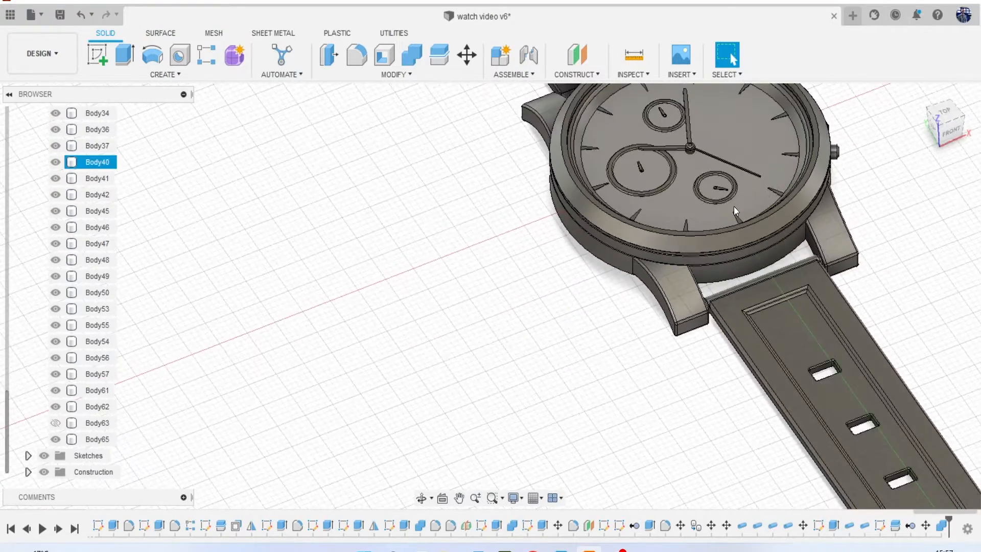
Examine the dial, case and both straps of the watch at an angle and from above.
{"action": "middle_click_drag", "start_coordinate": [736, 213], "coordinate": [539, 358]}
{"action": "scroll", "coordinate": [604, 341], "scroll_direction": "down", "scroll_amount": 1}
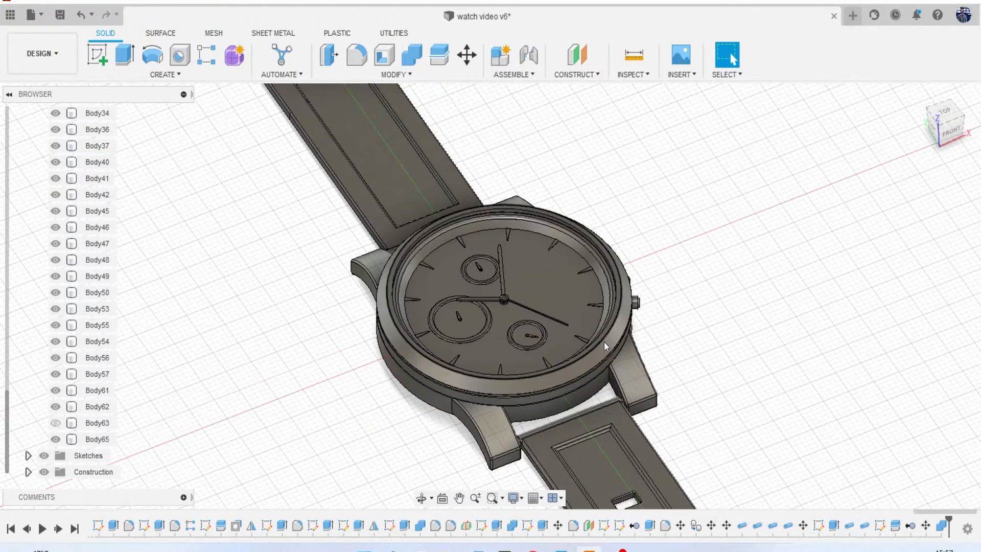
{"action": "middle_click_drag", "start_coordinate": [603, 341], "coordinate": [492, 353]}
{"action": "scroll", "coordinate": [707, 274], "scroll_direction": "down", "scroll_amount": 10}
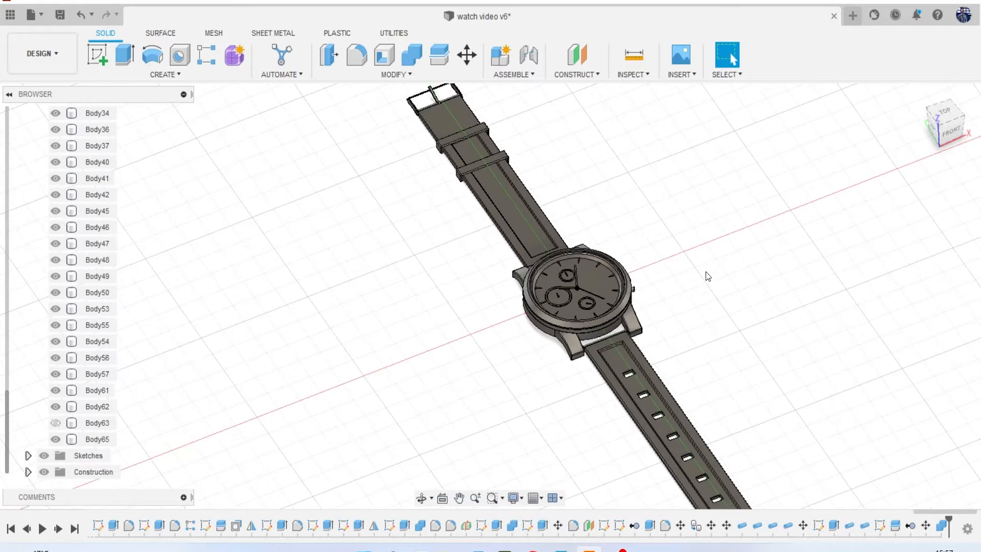
{"action": "middle_click_drag", "start_coordinate": [708, 274], "coordinate": [577, 292]}
{"action": "left_click_drag", "start_coordinate": [954, 130], "coordinate": [875, 159]}
Hide Body2, inspect the dial area to identify which watch part it is, and show it again.
{"action": "scroll", "coordinate": [78, 166], "scroll_direction": "up", "scroll_amount": 15}
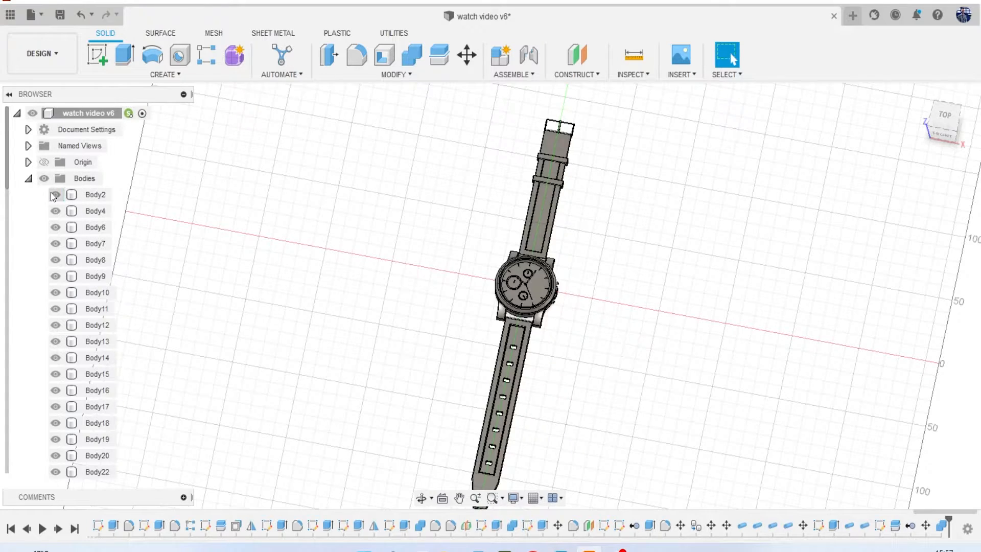
{"action": "left_click", "coordinate": [56, 195]}
{"action": "scroll", "coordinate": [644, 211], "scroll_direction": "up", "scroll_amount": 3}
{"action": "scroll", "coordinate": [644, 211], "scroll_direction": "up", "scroll_amount": 3}
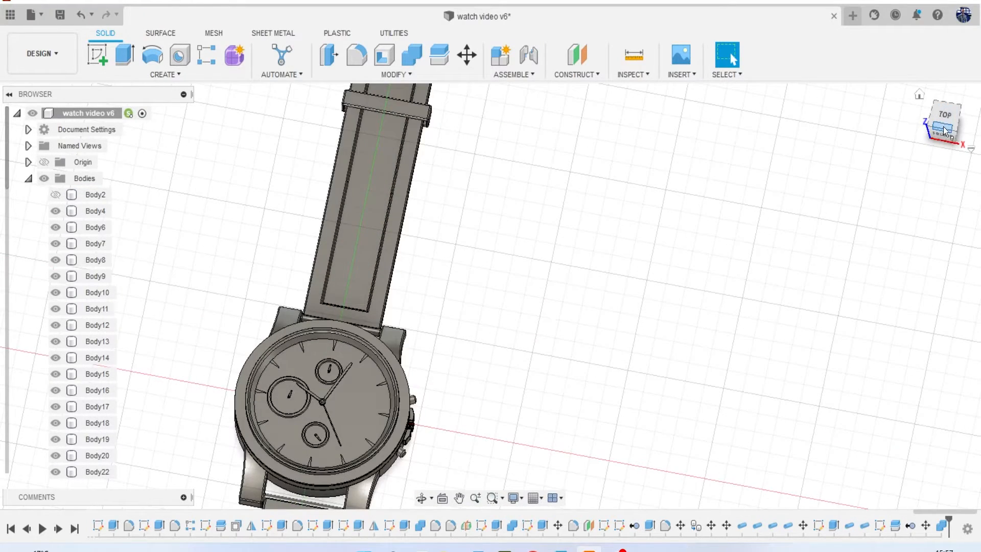
{"action": "left_click_drag", "start_coordinate": [944, 132], "coordinate": [941, 109]}
{"action": "middle_click_drag", "start_coordinate": [663, 328], "coordinate": [746, 243]}
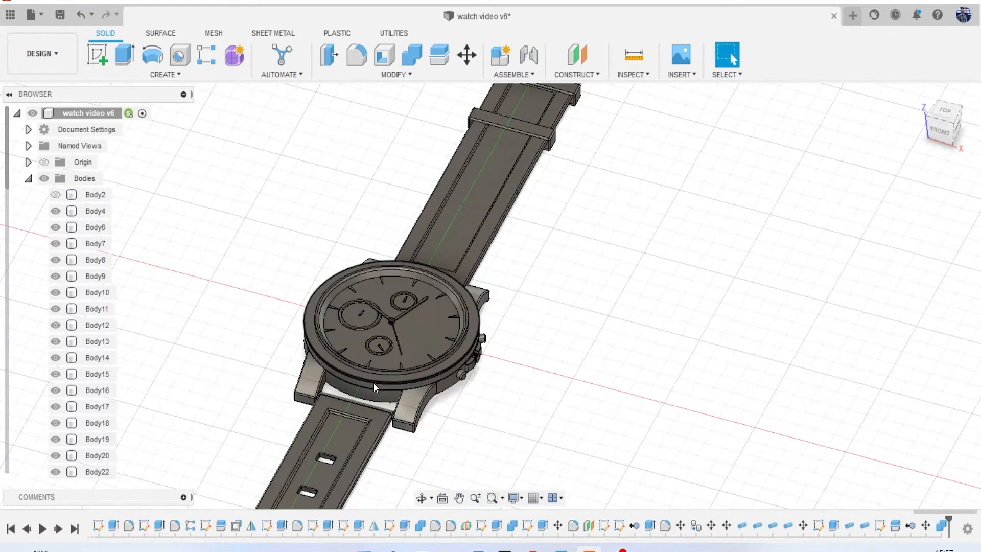
{"action": "middle_click_drag", "start_coordinate": [374, 387], "coordinate": [498, 337]}
{"action": "scroll", "coordinate": [512, 324], "scroll_direction": "up", "scroll_amount": 2}
{"action": "scroll", "coordinate": [379, 250], "scroll_direction": "up", "scroll_amount": 4}
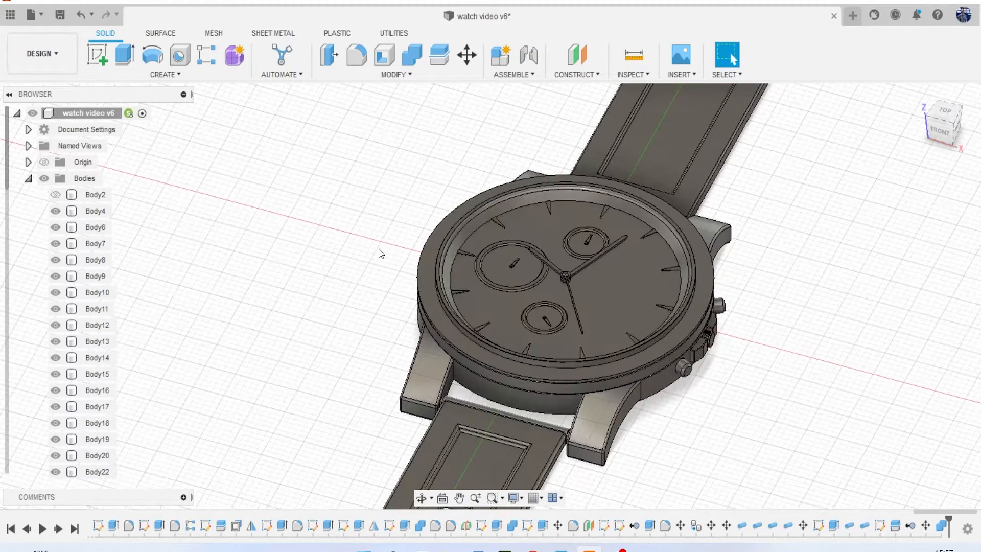
{"action": "scroll", "coordinate": [254, 233], "scroll_direction": "up", "scroll_amount": 2}
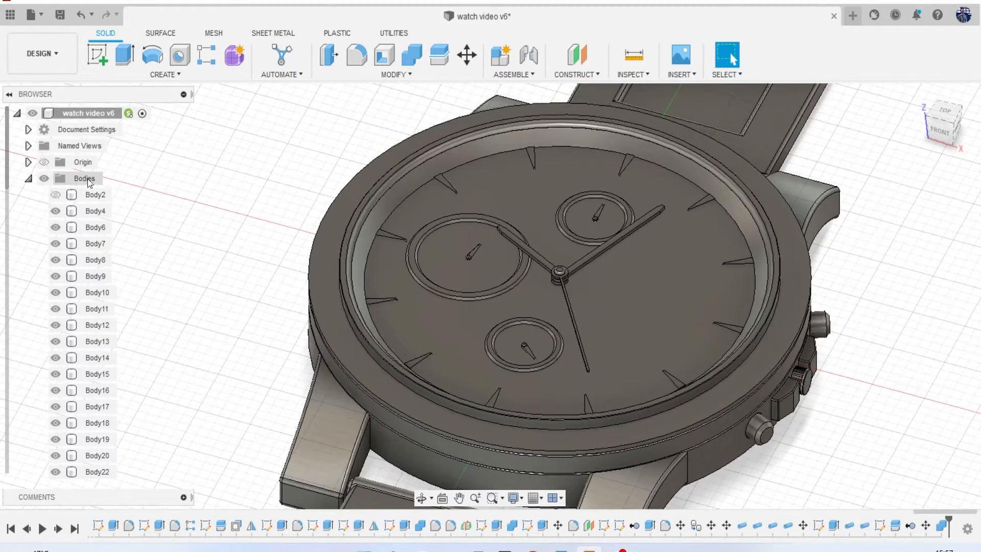
{"action": "left_click", "coordinate": [57, 194]}
Rename Body2 as "main rim of face" and convert it into a component.
{"action": "double_click", "coordinate": [95, 195]}
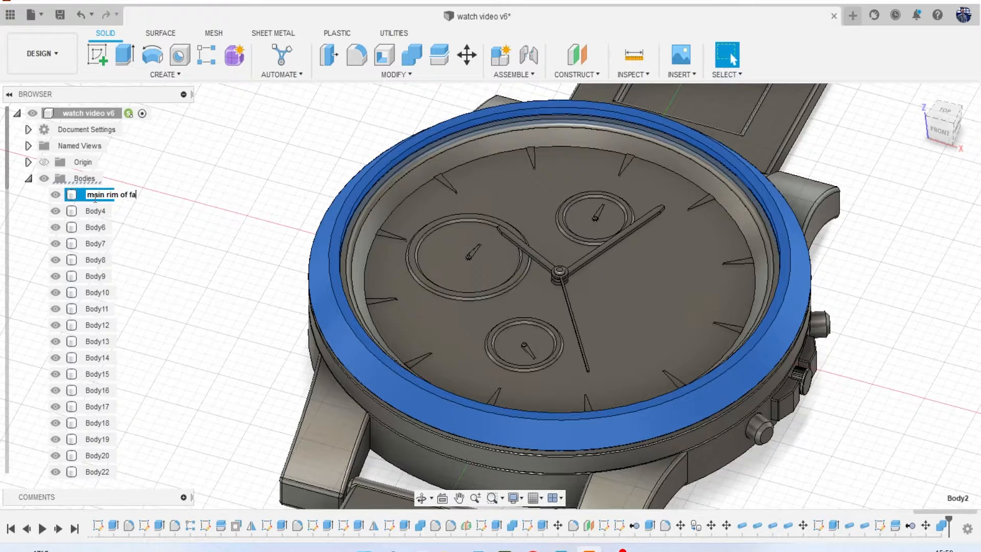
{"action": "left_click", "coordinate": [218, 244]}
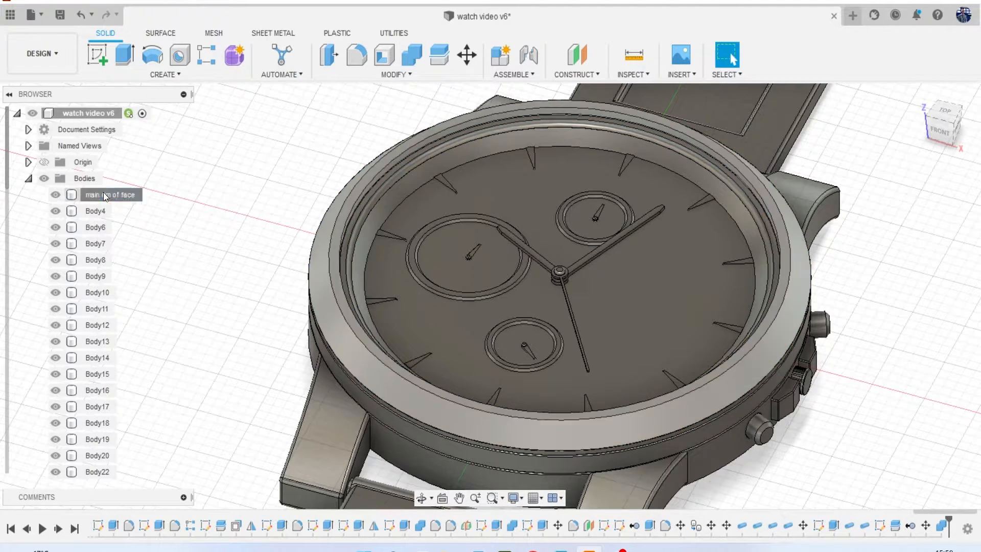
{"action": "right_click", "coordinate": [103, 193]}
{"action": "left_click", "coordinate": [137, 235]}
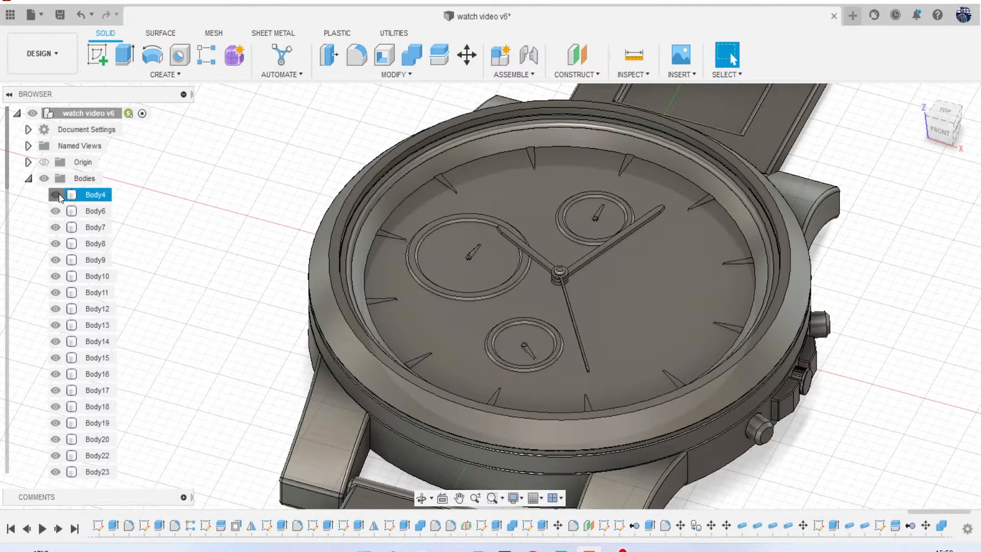
Create an active internal standard component named "face dials" under the top-level watch design.
{"action": "left_click", "coordinate": [57, 194]}
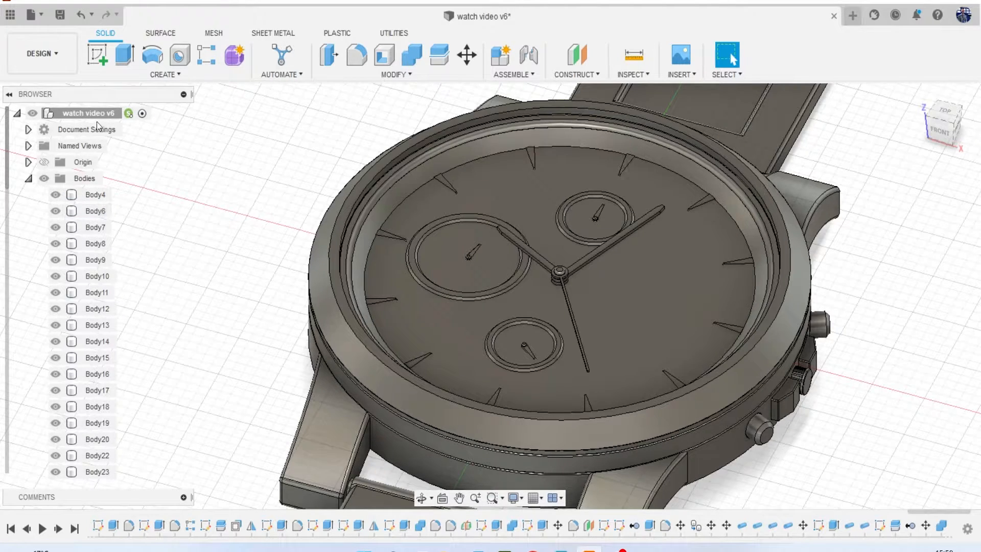
{"action": "left_click", "coordinate": [73, 213]}
{"action": "left_click", "coordinate": [55, 211]}
{"action": "right_click", "coordinate": [105, 113]}
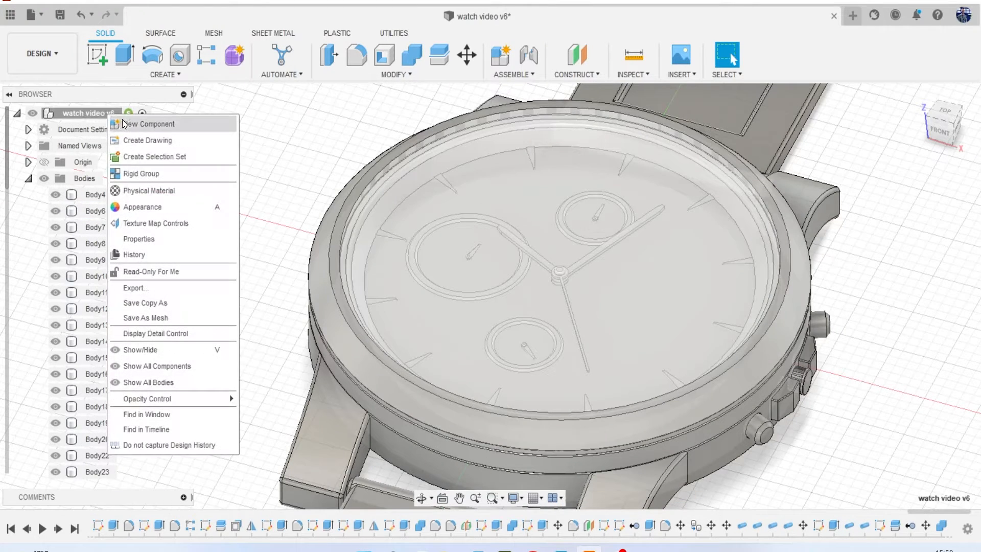
{"action": "left_click", "coordinate": [124, 123]}
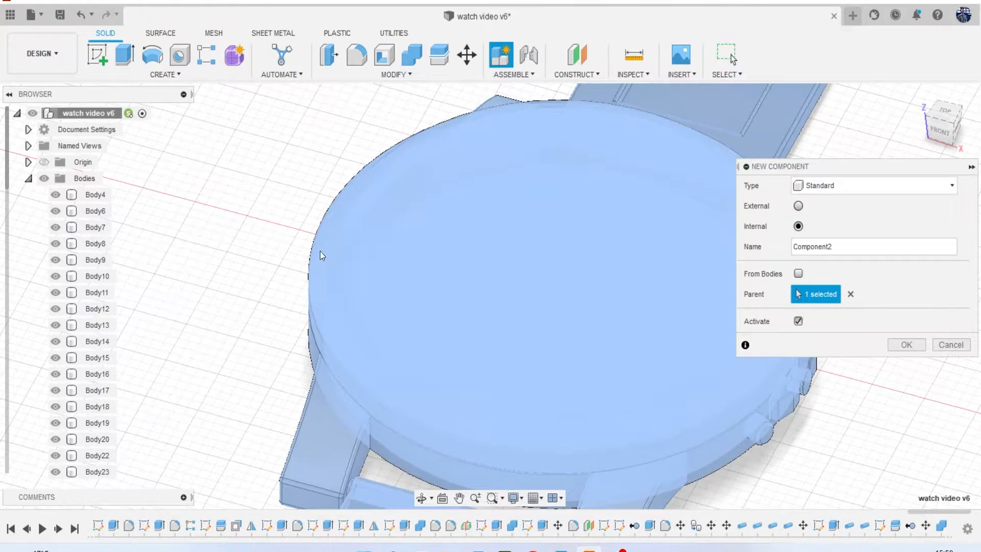
{"action": "double_click", "coordinate": [846, 245]}
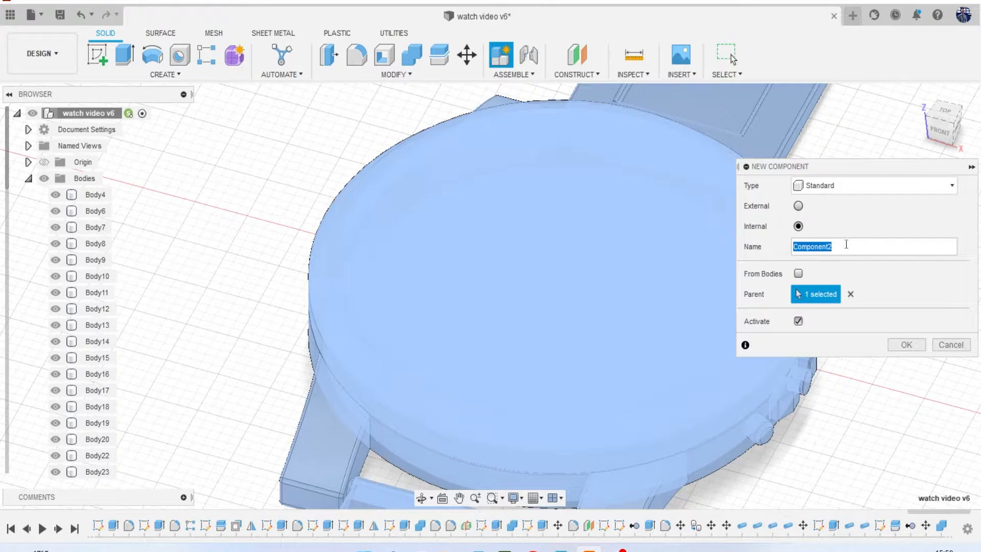
{"action": "type", "text": "face dials"}
{"action": "key", "text": "Return"}
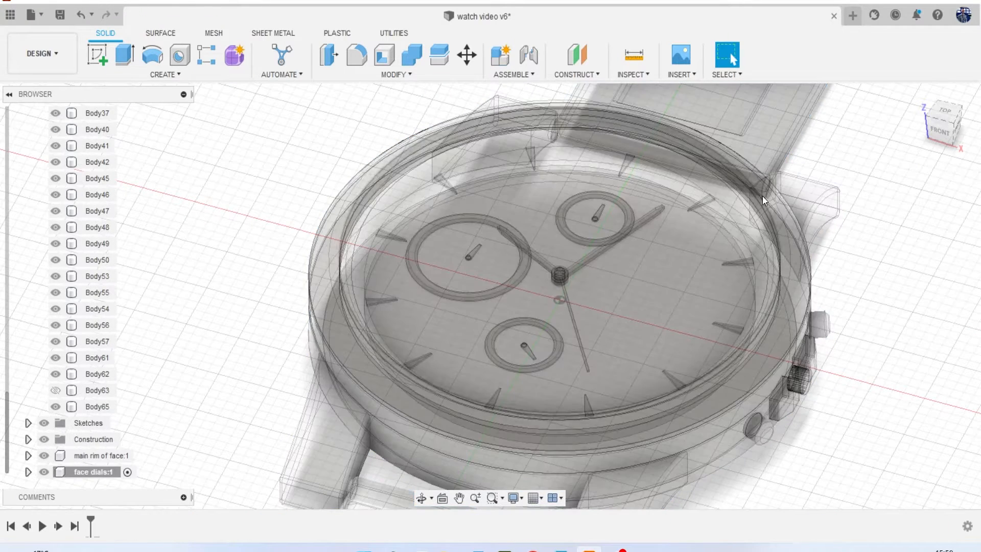
Reactivate the top-level design and move the twelve hour-marker bodies, Body6 to Body17, into the face dials component.
{"action": "scroll", "coordinate": [73, 158], "scroll_direction": "up", "scroll_amount": 10}
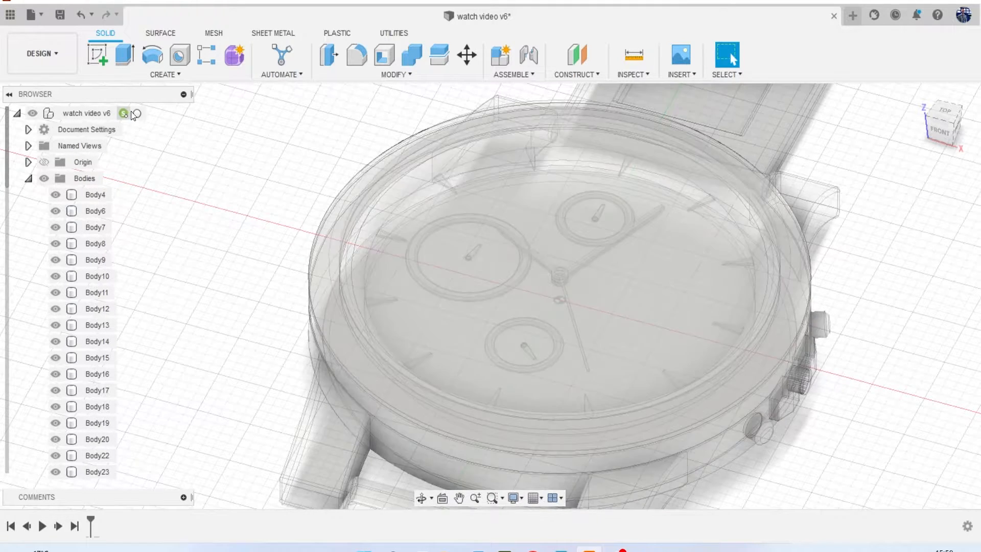
{"action": "left_click", "coordinate": [138, 113]}
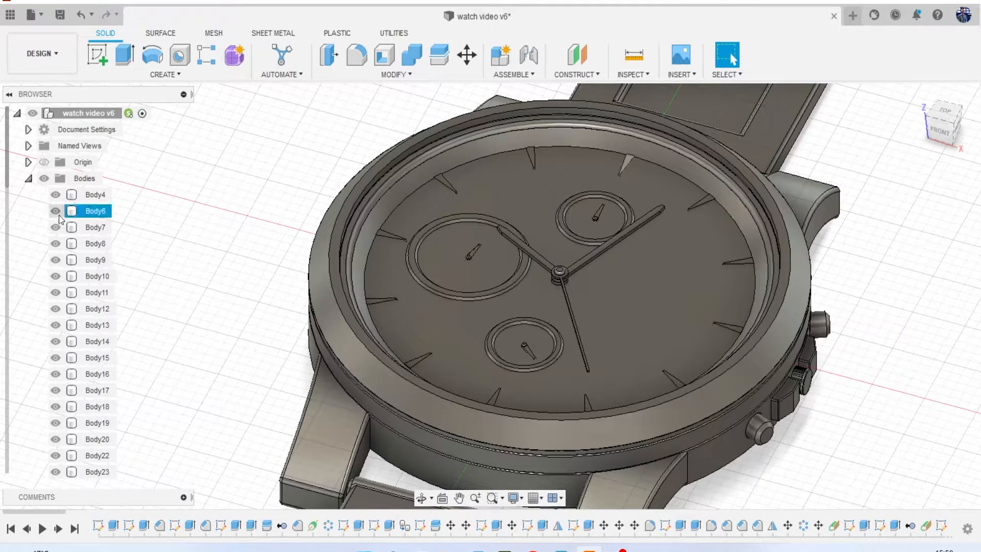
{"action": "left_click", "coordinate": [91, 216]}
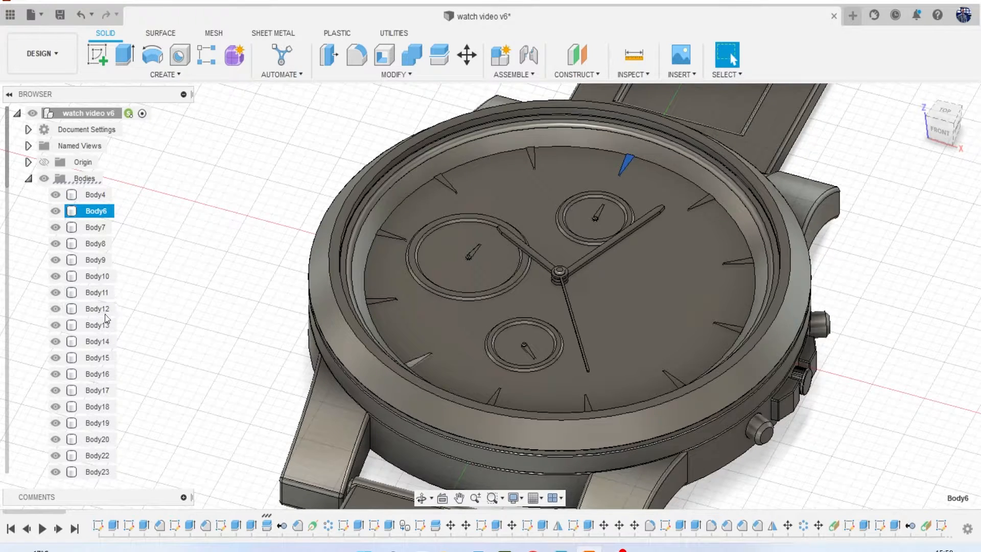
{"action": "left_click", "coordinate": [103, 360], "text": "shift"}
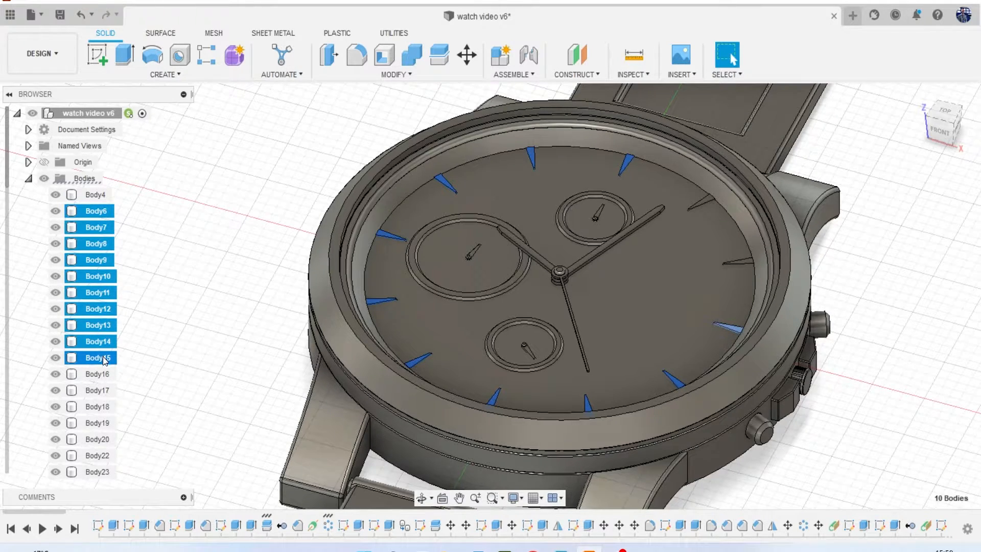
{"action": "left_click", "coordinate": [103, 377], "text": "shift"}
{"action": "left_click", "coordinate": [102, 390], "text": "shift"}
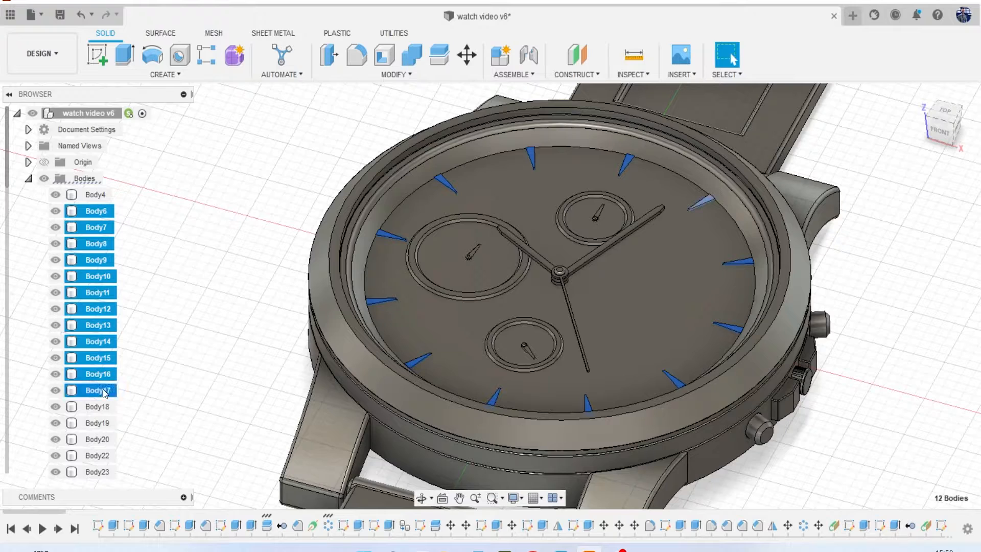
{"action": "scroll", "coordinate": [97, 327], "scroll_direction": "down", "scroll_amount": 4}
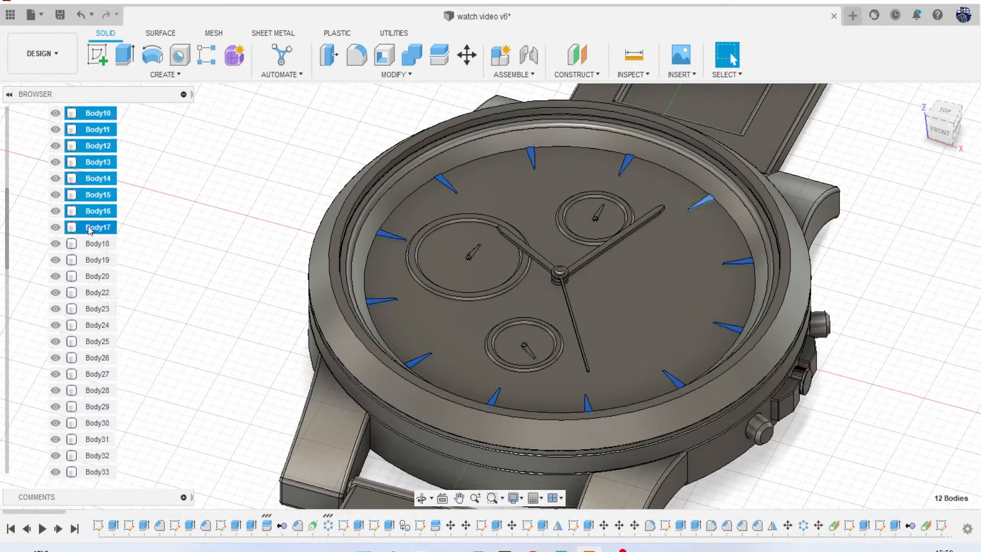
{"action": "mouse_move", "coordinate": [88, 226]}
{"action": "left_mouse_down"}
{"action": "mouse_move", "coordinate": [105, 493]}
{"action": "mouse_move", "coordinate": [94, 473]}
{"action": "left_mouse_up"}
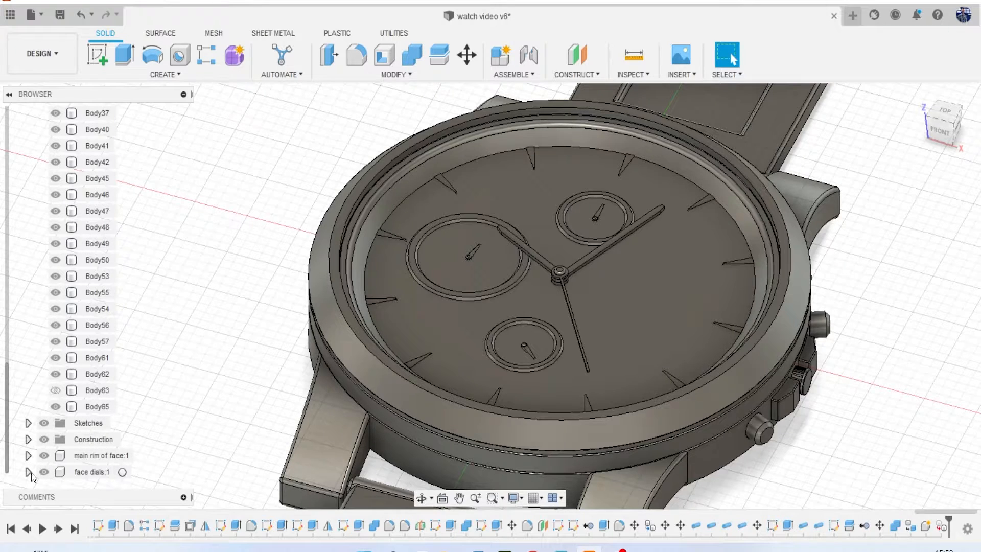
Toggle the visibility of Body4, Body19 and Body22 to identify which watch parts they are.
{"action": "scroll", "coordinate": [100, 333], "scroll_direction": "up", "scroll_amount": 10}
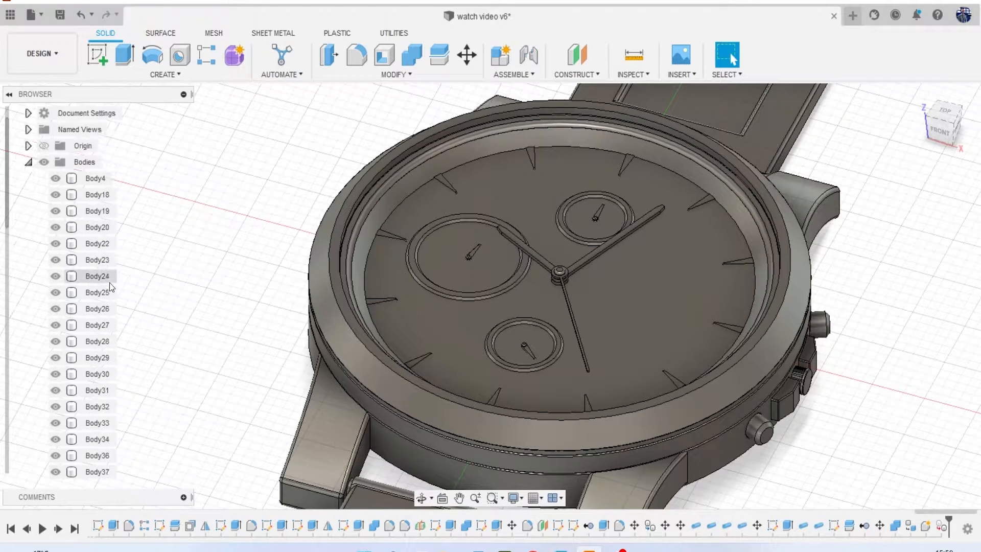
{"action": "scroll", "coordinate": [109, 283], "scroll_direction": "up", "scroll_amount": 1}
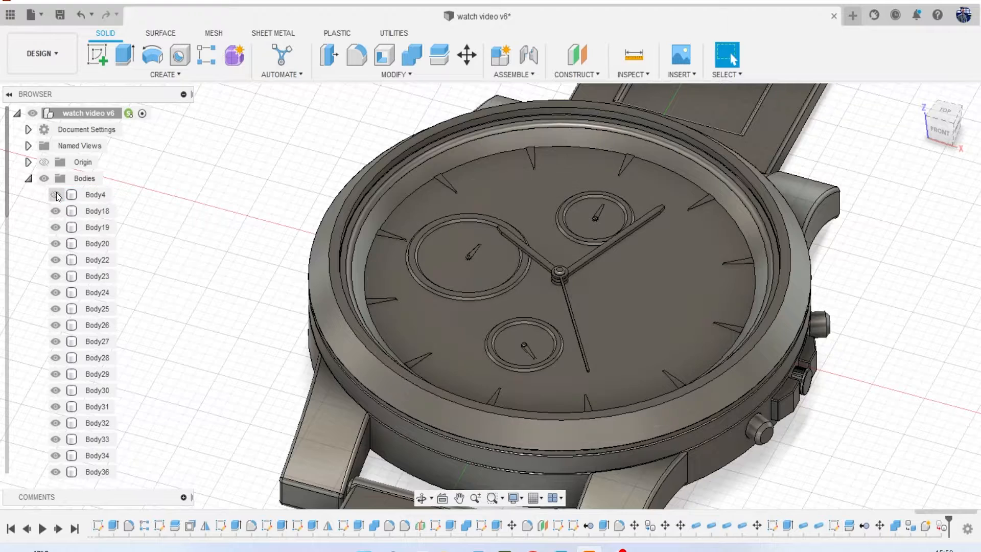
{"action": "left_click", "coordinate": [56, 194]}
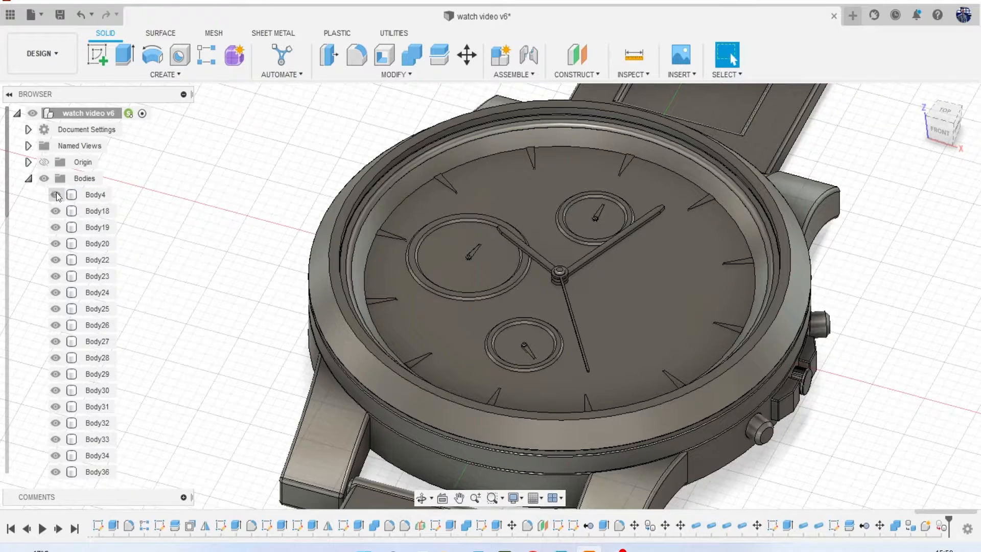
{"action": "left_click", "coordinate": [57, 227]}
{"action": "left_click", "coordinate": [59, 226]}
{"action": "left_click", "coordinate": [53, 256]}
{"action": "left_click", "coordinate": [54, 255]}
Create an active internal standard component named "watch hands" under the top-level watch design.
{"action": "right_click", "coordinate": [82, 110]}
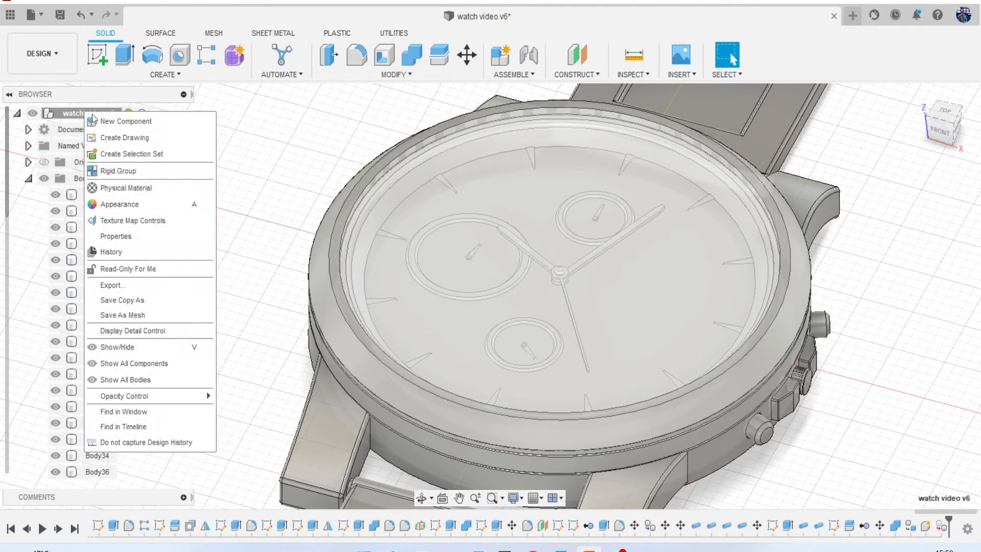
{"action": "left_click", "coordinate": [98, 119]}
{"action": "double_click", "coordinate": [857, 248]}
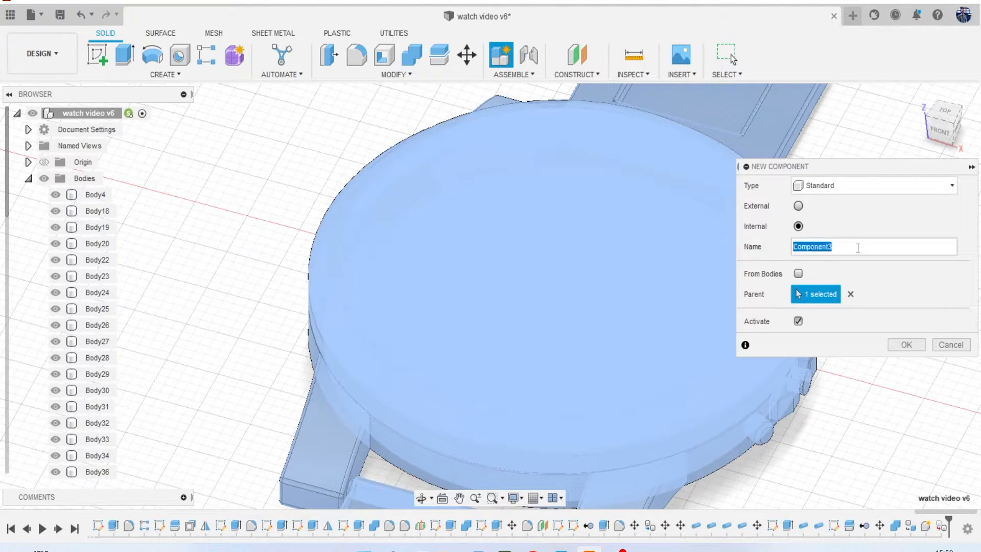
{"action": "type", "text": "watch hands"}
{"action": "left_click", "coordinate": [907, 345]}
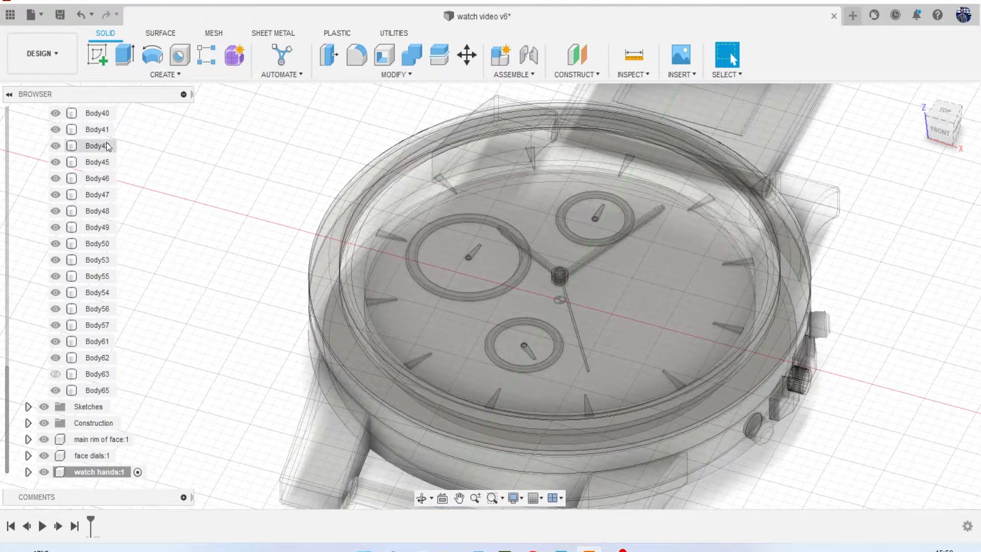
Reactivate the top-level design and move the hand bodies, Body18, Body19, Body20 and Body22, into the watch hands component.
{"action": "scroll", "coordinate": [97, 163], "scroll_direction": "up", "scroll_amount": 10}
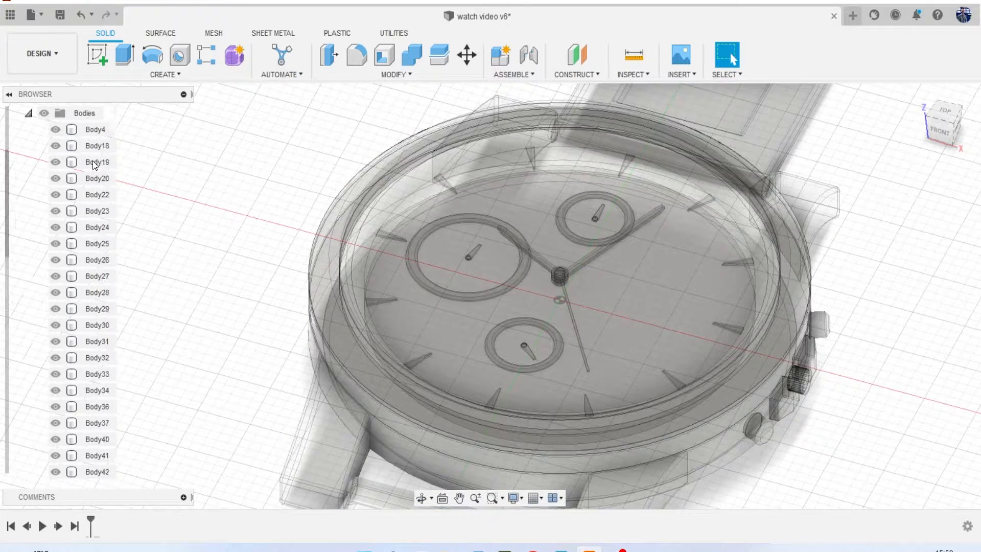
{"action": "left_click", "coordinate": [142, 113]}
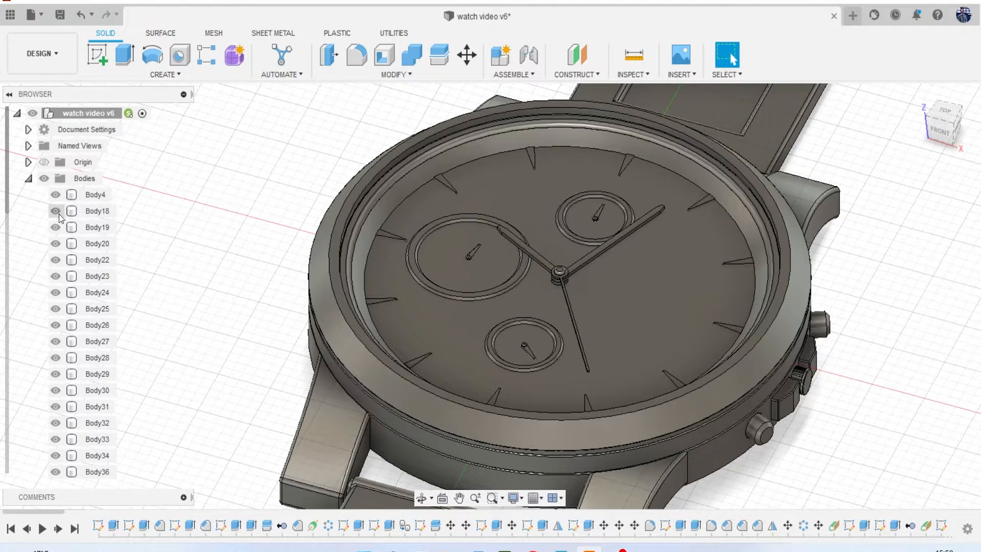
{"action": "left_click", "coordinate": [57, 212]}
{"action": "left_click", "coordinate": [97, 211]}
{"action": "left_click", "coordinate": [98, 244], "text": "shift"}
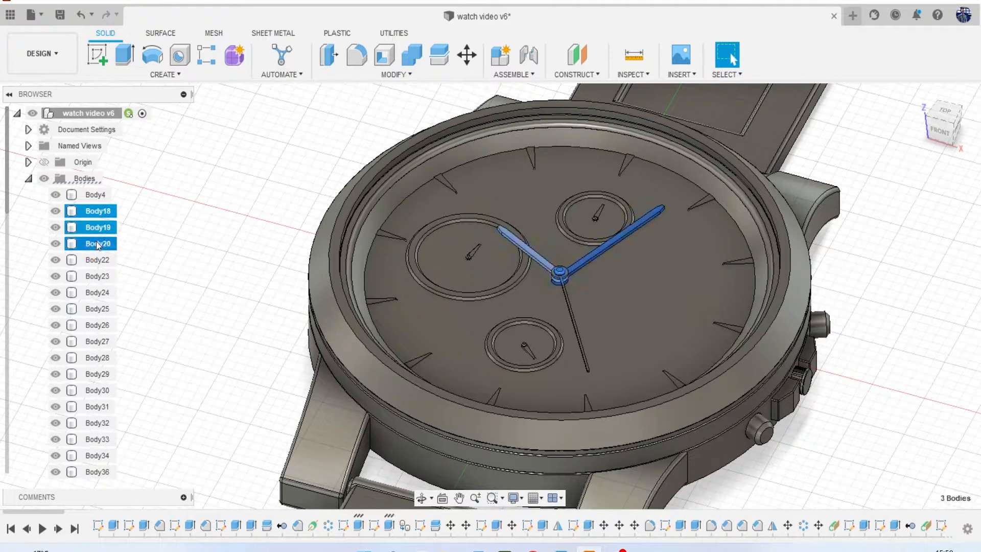
{"action": "mouse_move", "coordinate": [101, 256]}
{"action": "left_mouse_down"}
{"action": "mouse_move", "coordinate": [108, 497]}
{"action": "mouse_move", "coordinate": [100, 479]}
{"action": "left_mouse_up"}
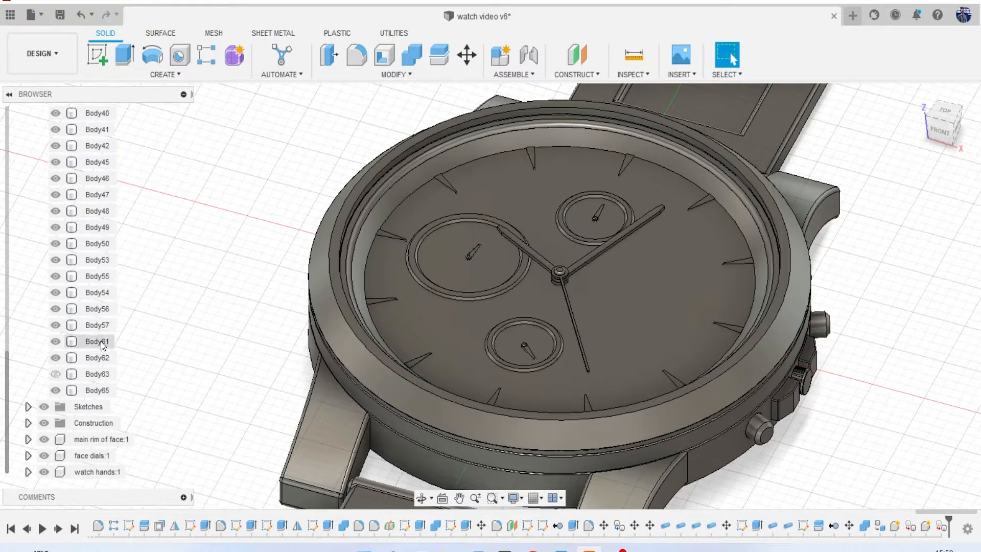
Toggle the visibility of Body4 and Body23 to identify which dial parts they are.
{"action": "scroll", "coordinate": [100, 334], "scroll_direction": "up", "scroll_amount": 10}
{"action": "left_click", "coordinate": [56, 196]}
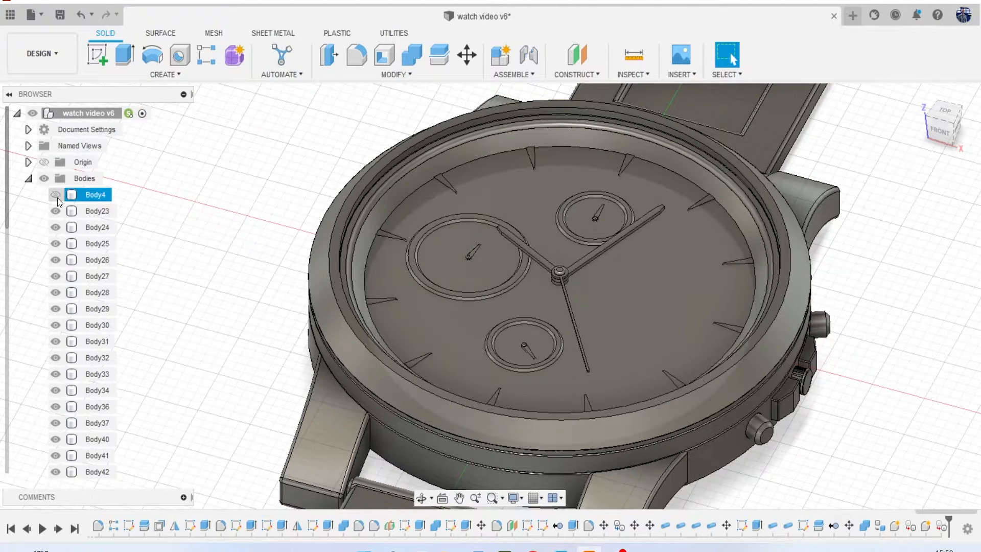
{"action": "left_click", "coordinate": [56, 211]}
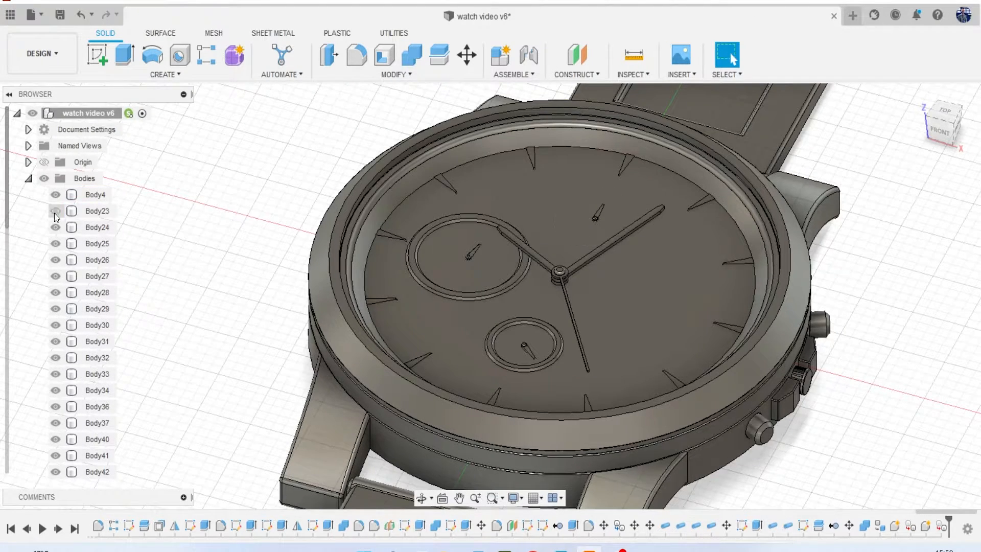
{"action": "left_click", "coordinate": [56, 211]}
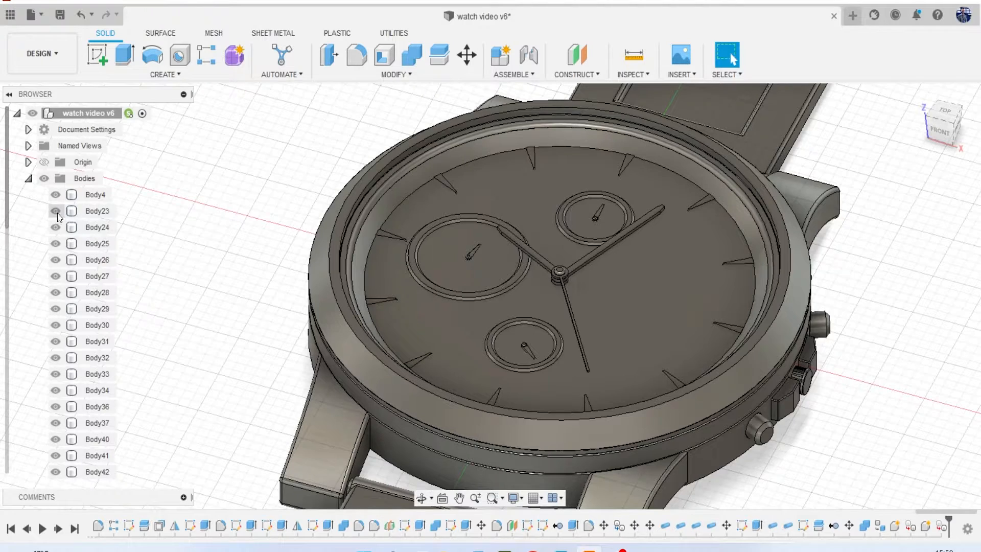
Highlight the bodies from Body23 to Body31 one by one to identify which small dial parts they are.
{"action": "left_click", "coordinate": [97, 211]}
{"action": "left_click", "coordinate": [99, 228]}
{"action": "left_click", "coordinate": [98, 247]}
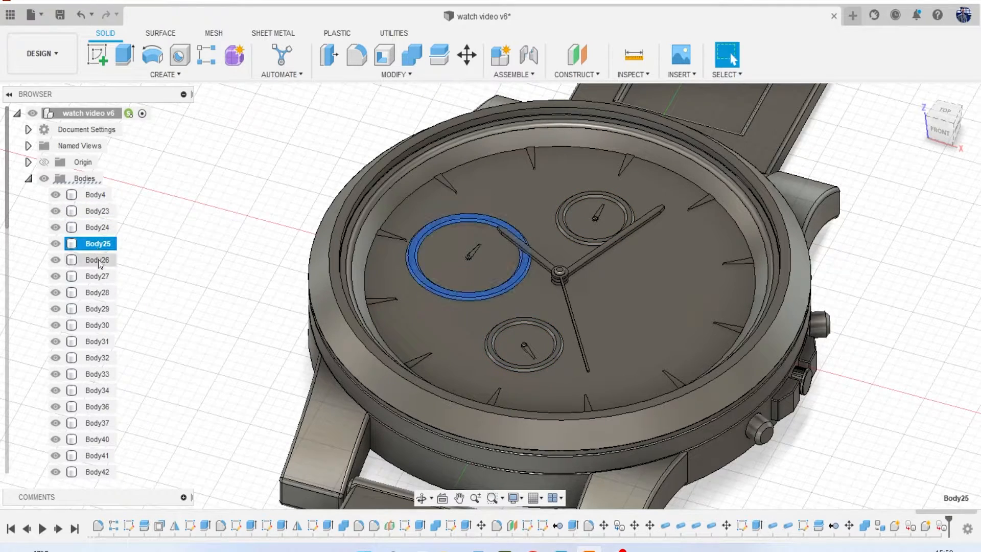
{"action": "left_click", "coordinate": [99, 261]}
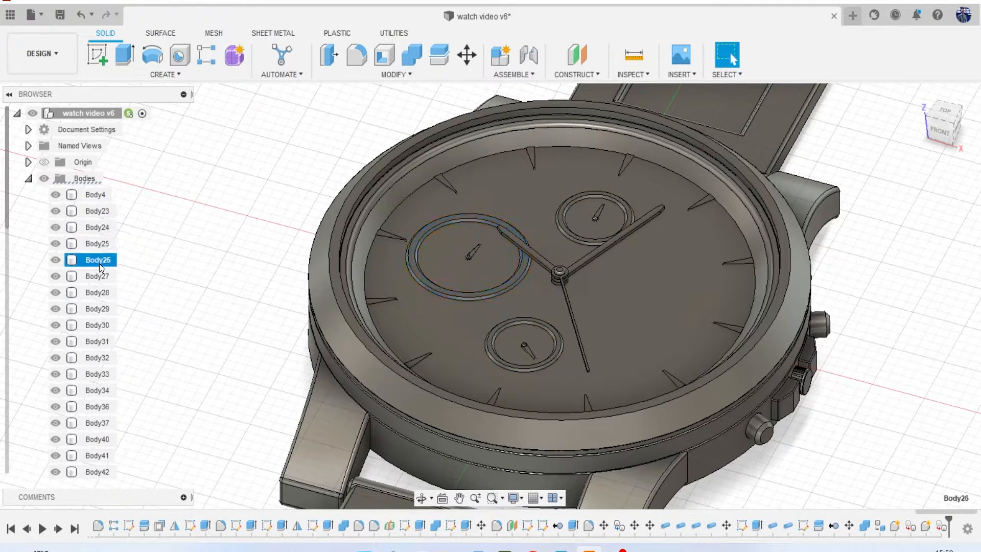
{"action": "left_click", "coordinate": [102, 293]}
{"action": "left_click", "coordinate": [103, 308]}
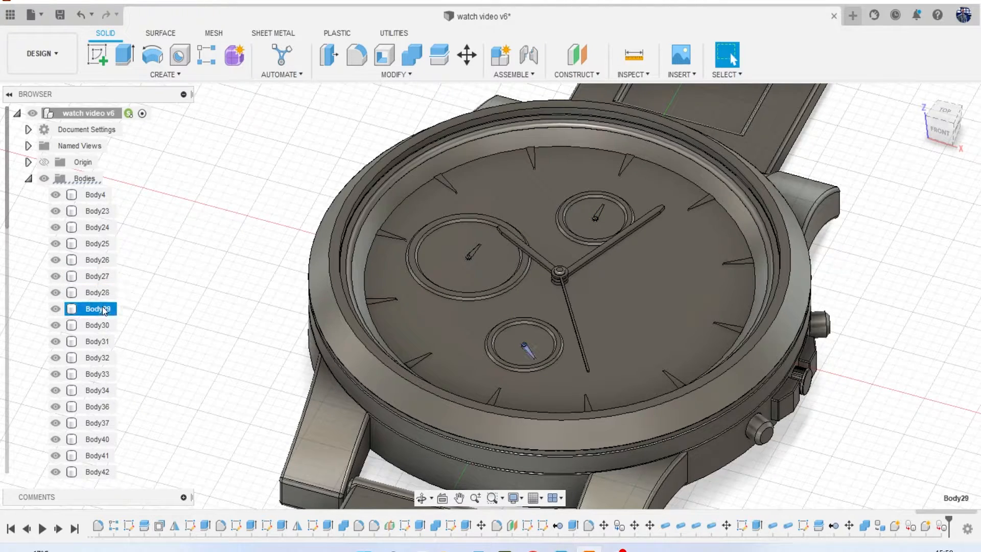
{"action": "left_click", "coordinate": [101, 325]}
{"action": "left_click", "coordinate": [100, 344]}
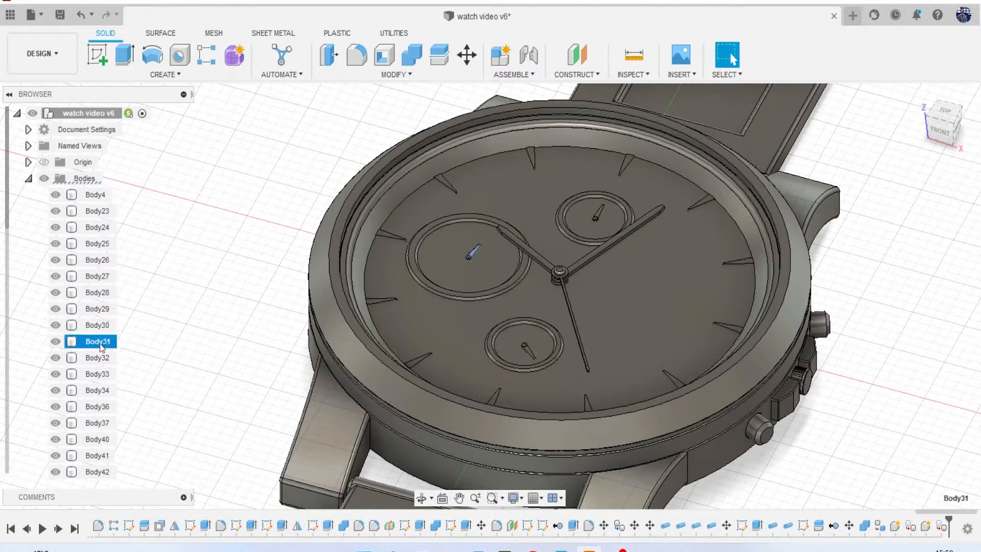
{"action": "left_click", "coordinate": [204, 249]}
Create an active internal standard component named "smaller face details" under the top-level watch design.
{"action": "right_click", "coordinate": [89, 117]}
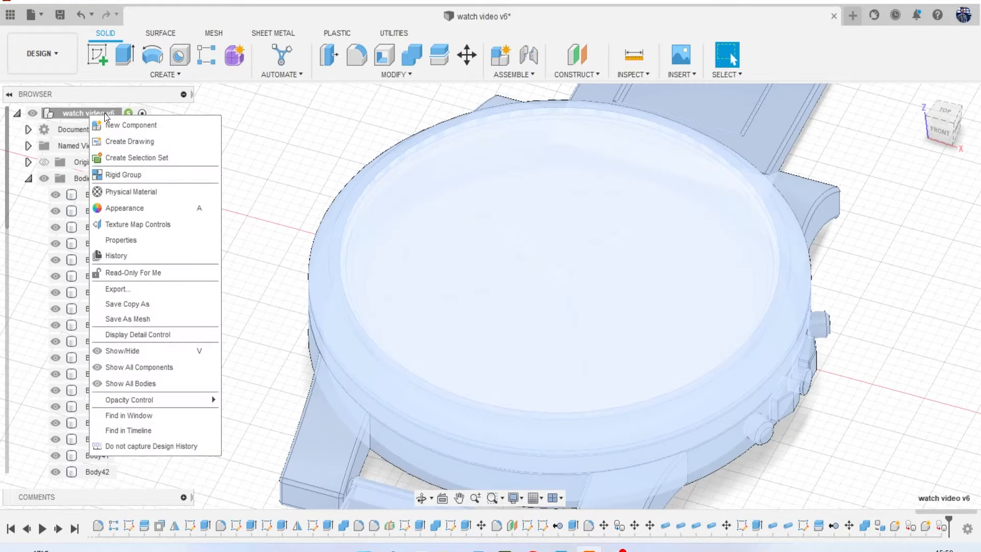
{"action": "left_click", "coordinate": [114, 125]}
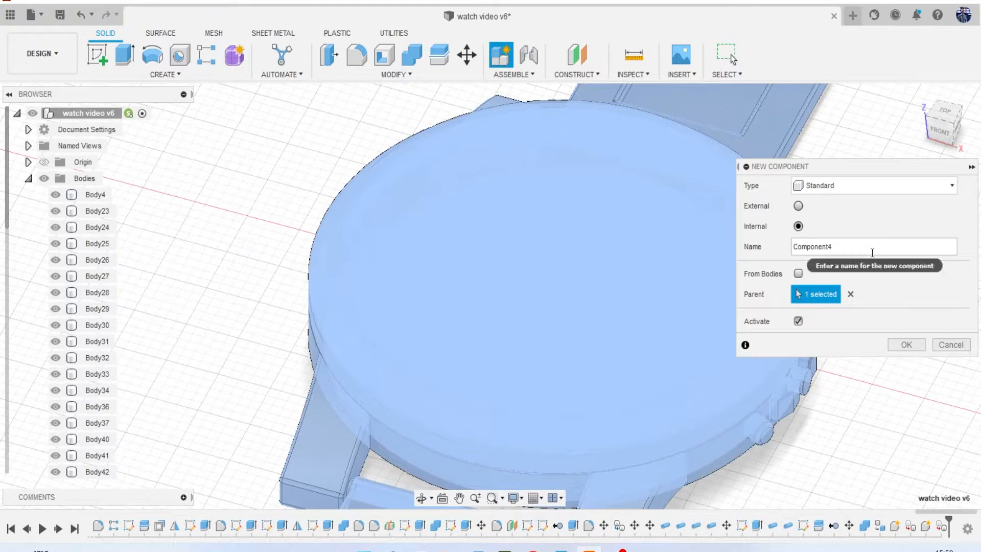
{"action": "double_click", "coordinate": [871, 248]}
{"action": "type", "text": "smaller face details"}
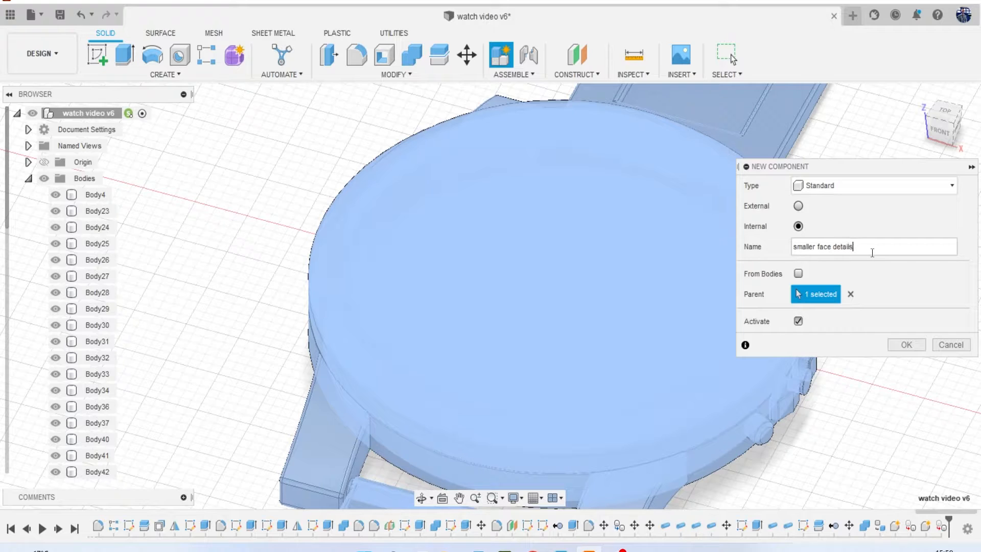
{"action": "left_click", "coordinate": [906, 345]}
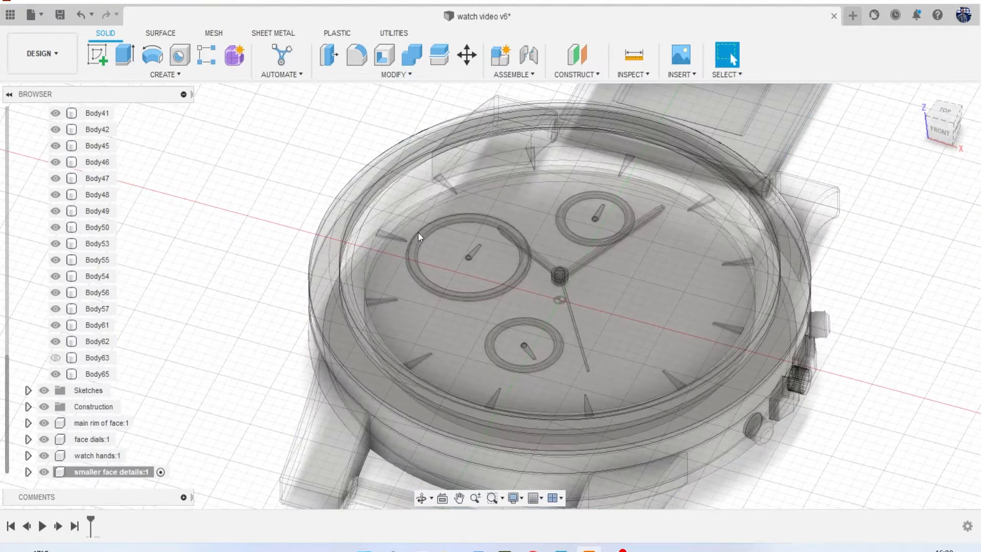
Reactivate the top-level design and move the small dial bodies, Body23 through Body31, into the smaller face details component.
{"action": "scroll", "coordinate": [77, 173], "scroll_direction": "down", "scroll_amount": 3}
{"action": "scroll", "coordinate": [79, 161], "scroll_direction": "up", "scroll_amount": 3}
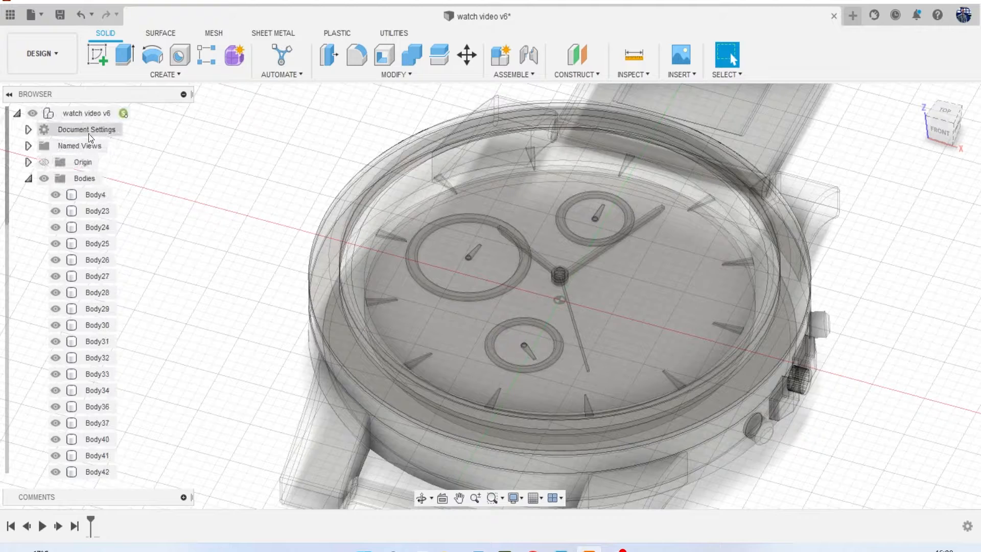
{"action": "left_click", "coordinate": [142, 113]}
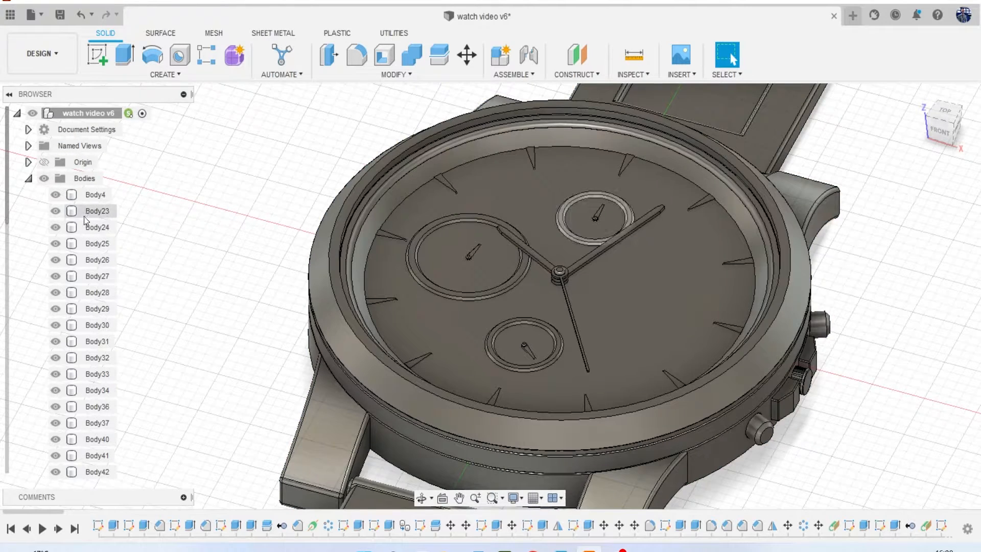
{"action": "left_click", "coordinate": [55, 211]}
{"action": "left_click", "coordinate": [97, 211]}
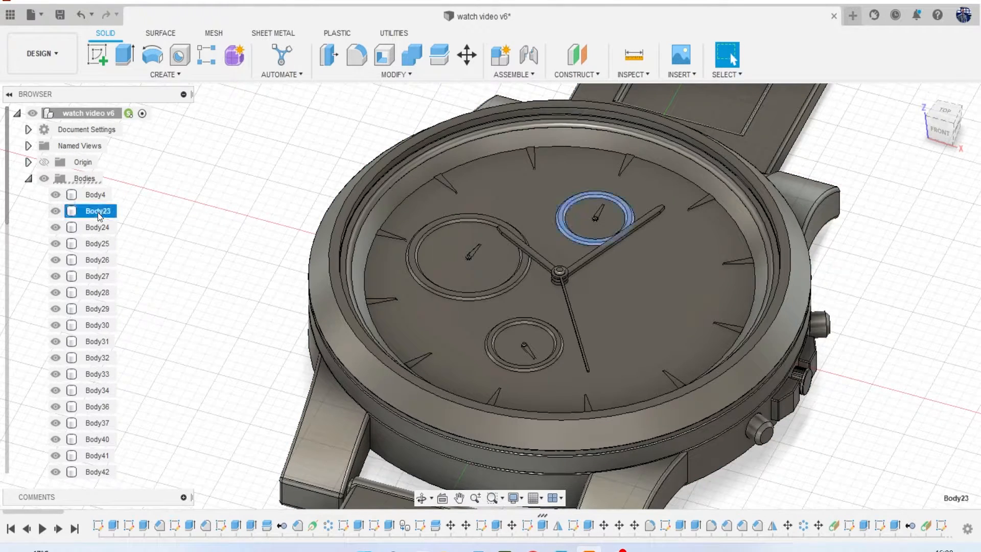
{"action": "left_click", "coordinate": [100, 309], "text": "shift"}
{"action": "left_click", "coordinate": [100, 325], "text": "shift"}
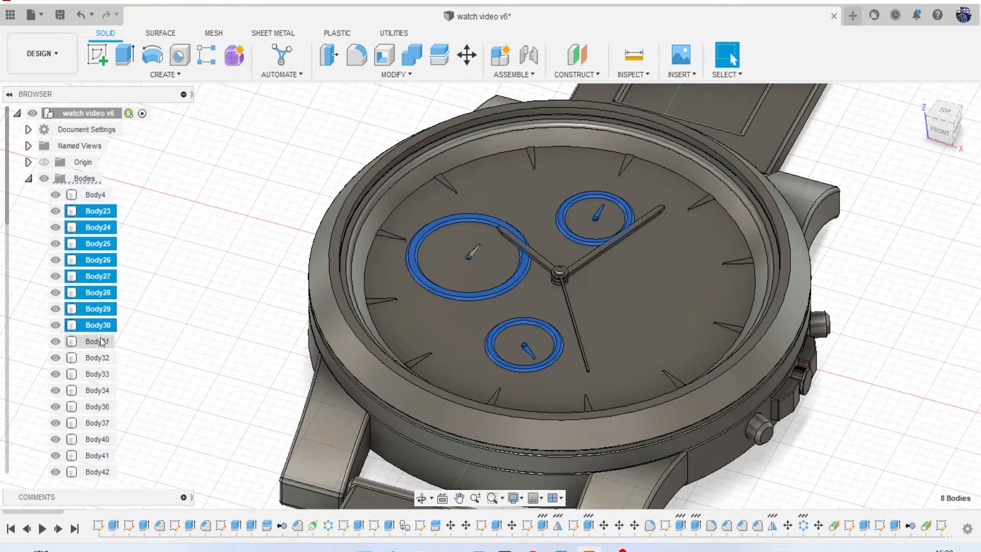
{"action": "mouse_move", "coordinate": [99, 337]}
{"action": "left_mouse_down"}
{"action": "mouse_move", "coordinate": [113, 471]}
{"action": "mouse_move", "coordinate": [93, 481]}
{"action": "mouse_move", "coordinate": [97, 498]}
{"action": "mouse_move", "coordinate": [97, 474]}
{"action": "left_mouse_up"}
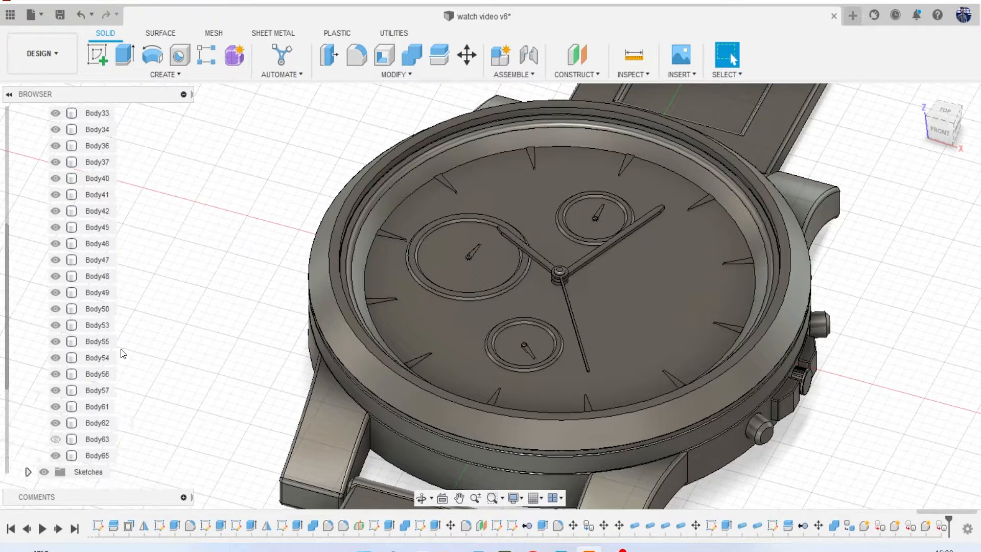
Toggle the visibility of Body32 to identify which watch part it is.
{"action": "scroll", "coordinate": [123, 353], "scroll_direction": "up", "scroll_amount": 3}
{"action": "left_click", "coordinate": [104, 213]}
{"action": "left_click", "coordinate": [55, 211]}
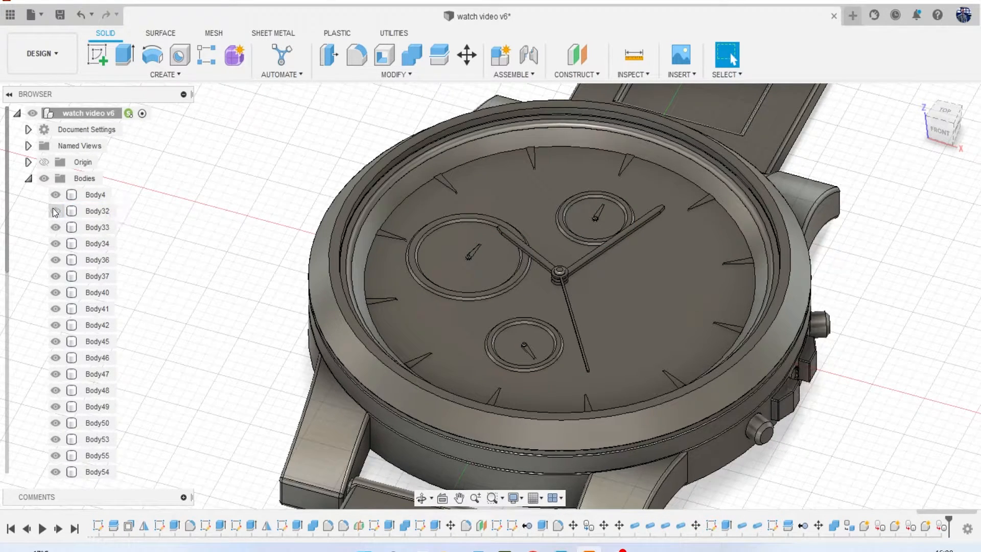
{"action": "left_click", "coordinate": [55, 211]}
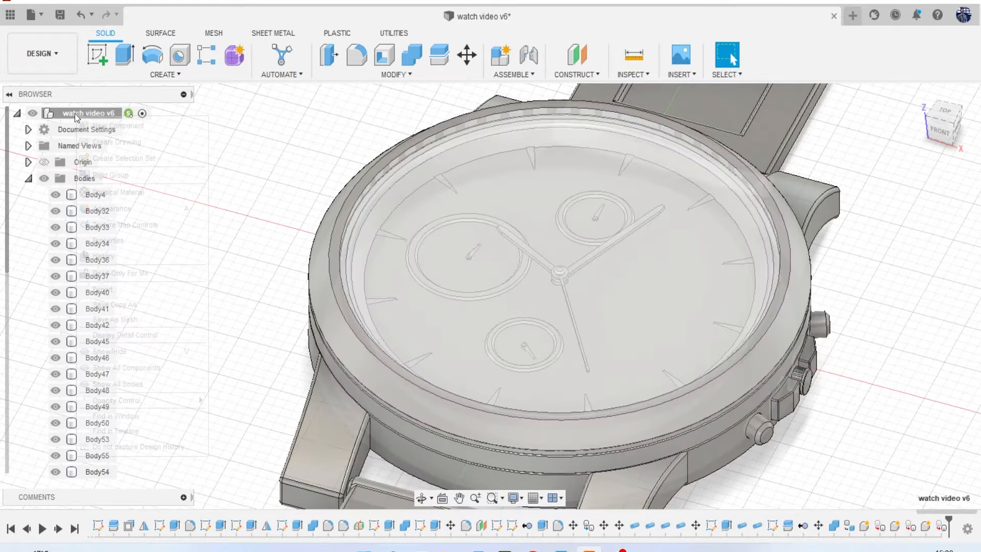
Create an active internal standard component named "side dials" under the top-level watch design.
{"action": "right_click", "coordinate": [78, 114]}
{"action": "left_click", "coordinate": [117, 125]}
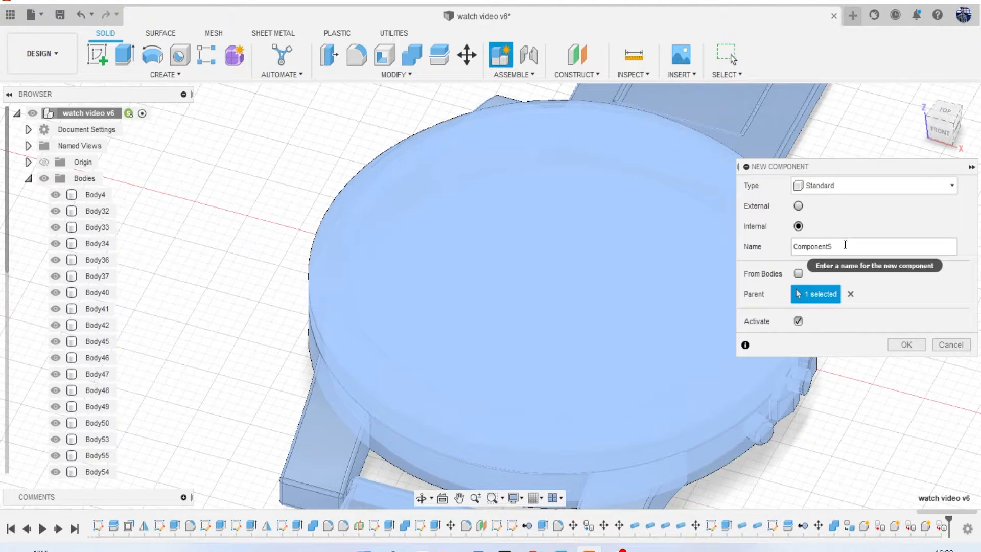
{"action": "left_click", "coordinate": [847, 247]}
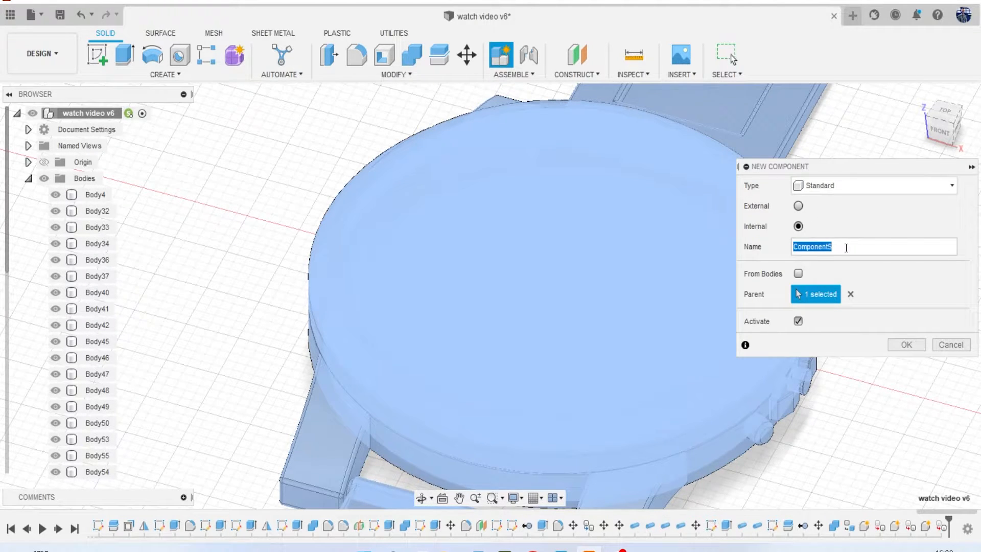
{"action": "type", "text": "side dials"}
{"action": "left_click", "coordinate": [904, 345]}
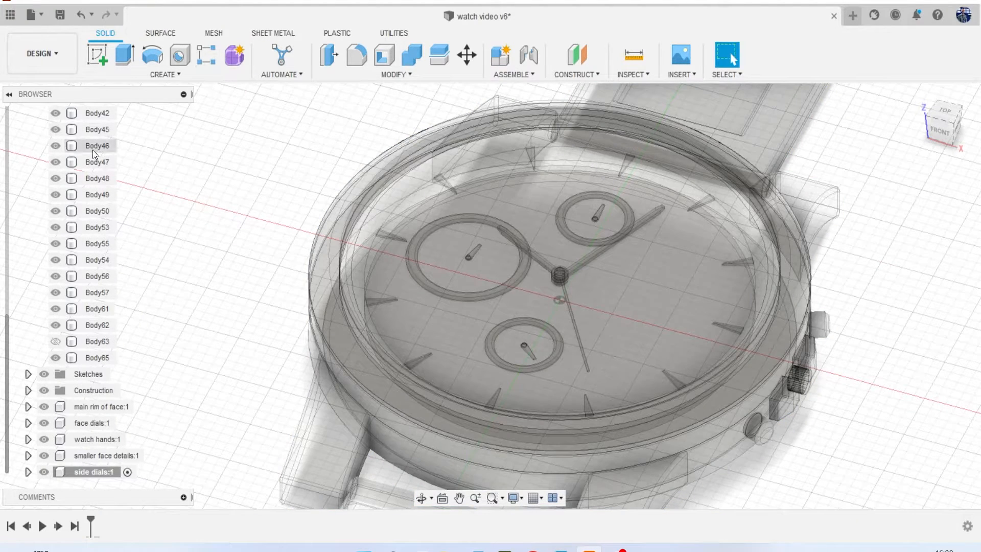
Reactivate the top-level design and move the side knob and button bodies, Body32, Body33, Body34, Body36 and Body37, into the side dials component.
{"action": "scroll", "coordinate": [93, 149], "scroll_direction": "up", "scroll_amount": 5}
{"action": "left_click", "coordinate": [142, 113]}
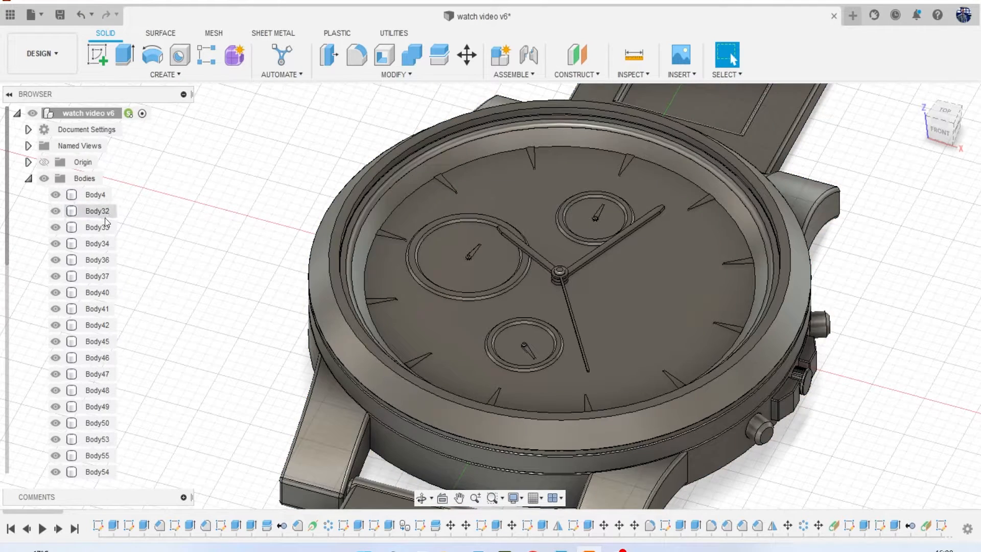
{"action": "left_click", "coordinate": [105, 212]}
{"action": "left_click", "coordinate": [107, 265], "text": "shift"}
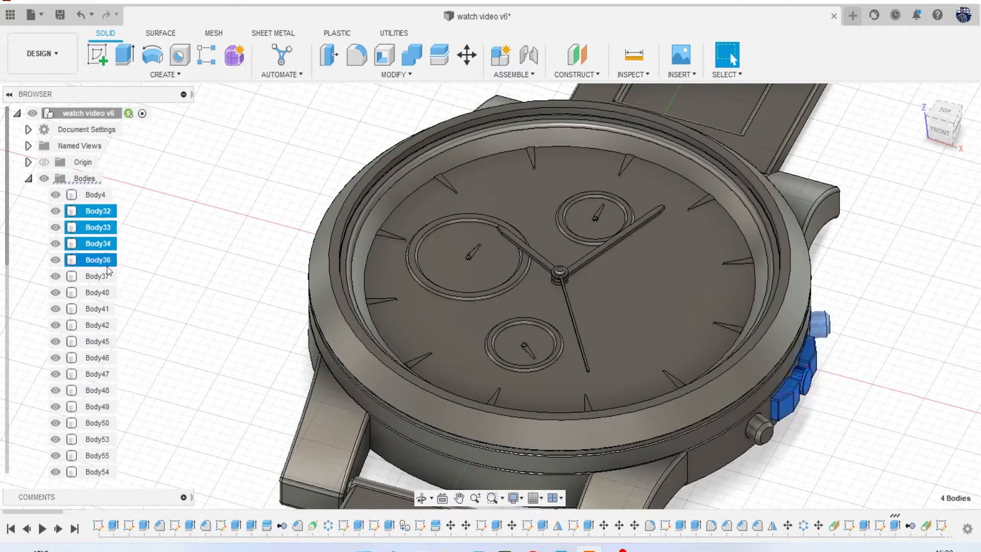
{"action": "left_click", "coordinate": [104, 279], "text": "shift"}
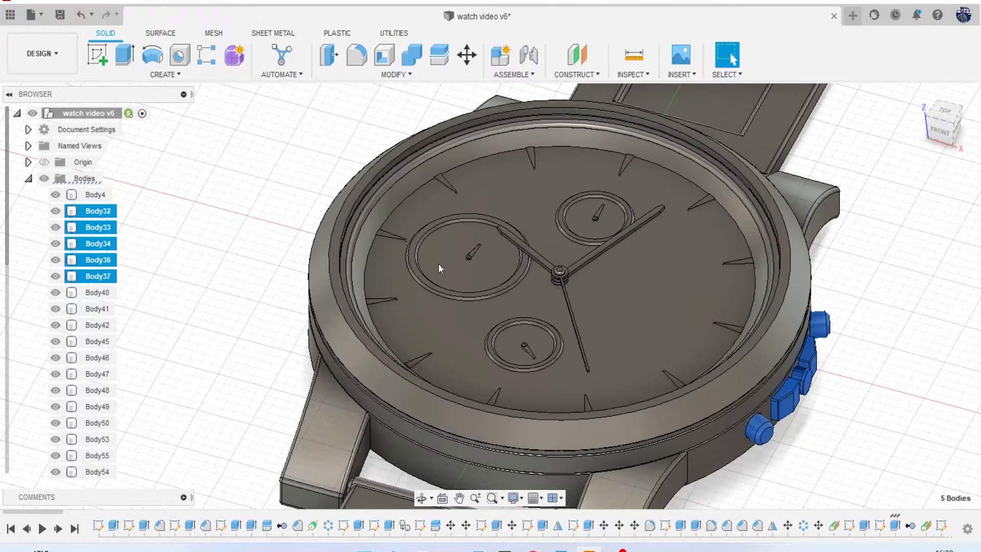
{"action": "left_click_drag", "start_coordinate": [945, 133], "coordinate": [915, 122]}
{"action": "middle_click_drag", "start_coordinate": [723, 291], "coordinate": [705, 191]}
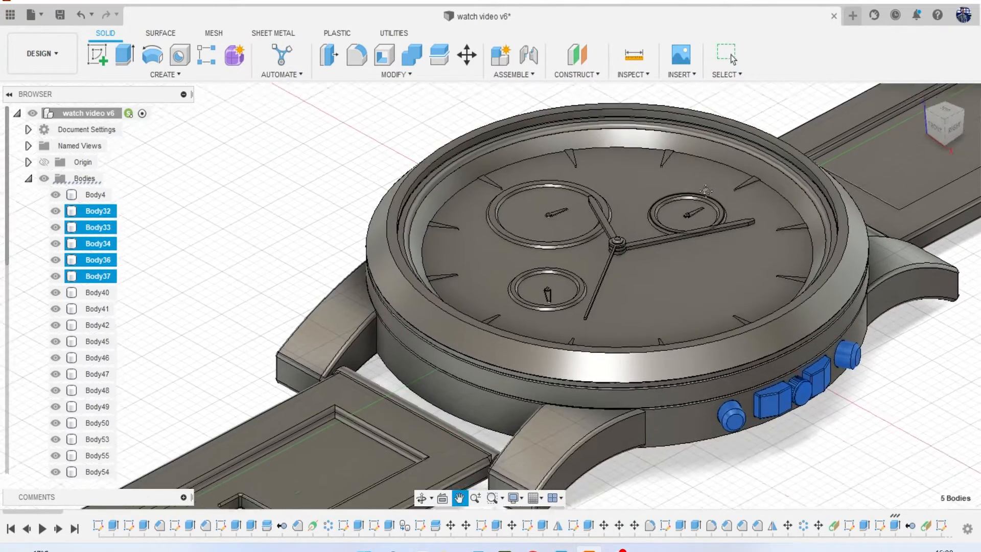
{"action": "mouse_move", "coordinate": [97, 277]}
{"action": "left_mouse_down"}
{"action": "mouse_move", "coordinate": [89, 465]}
{"action": "mouse_move", "coordinate": [99, 504]}
{"action": "mouse_move", "coordinate": [86, 475]}
{"action": "left_mouse_up"}
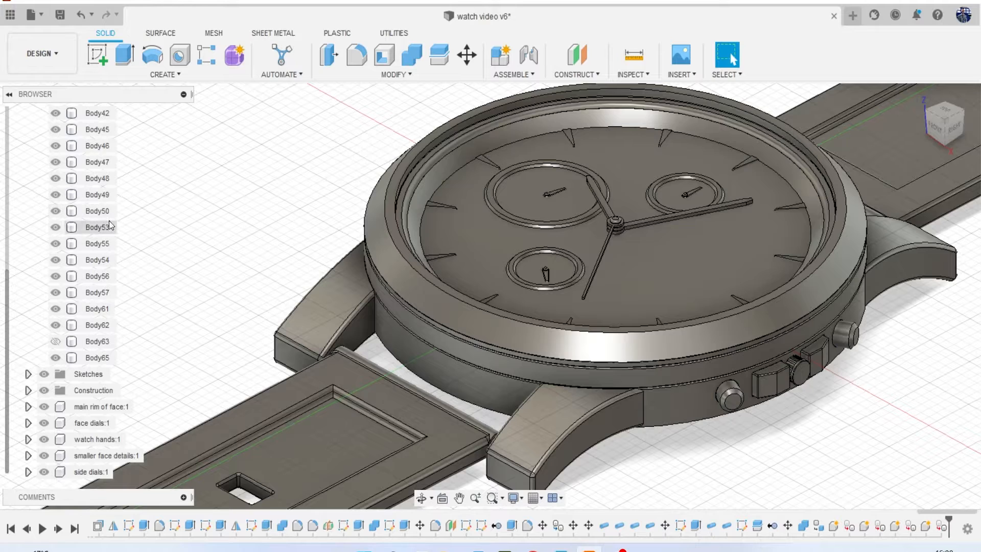
Toggle the visibility of Body40 to identify which part of the watch it is.
{"action": "scroll", "coordinate": [102, 217], "scroll_direction": "up", "scroll_amount": 5}
{"action": "left_click", "coordinate": [56, 212]}
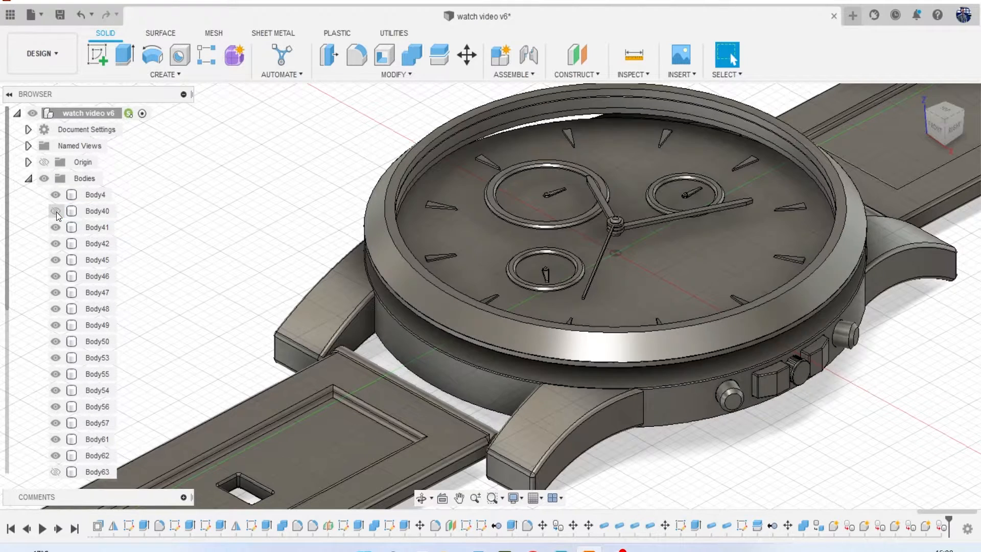
{"action": "left_click", "coordinate": [56, 211]}
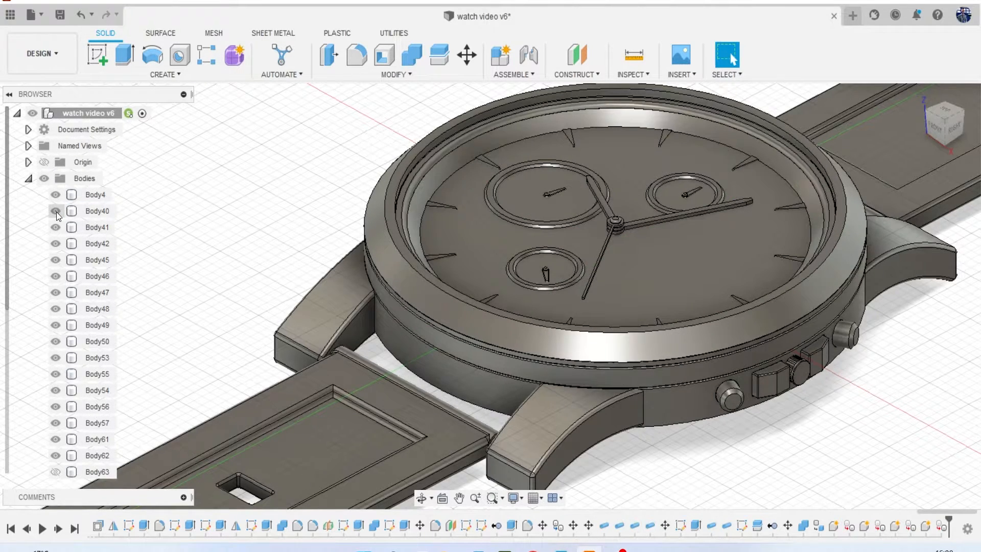
{"action": "left_click", "coordinate": [56, 211]}
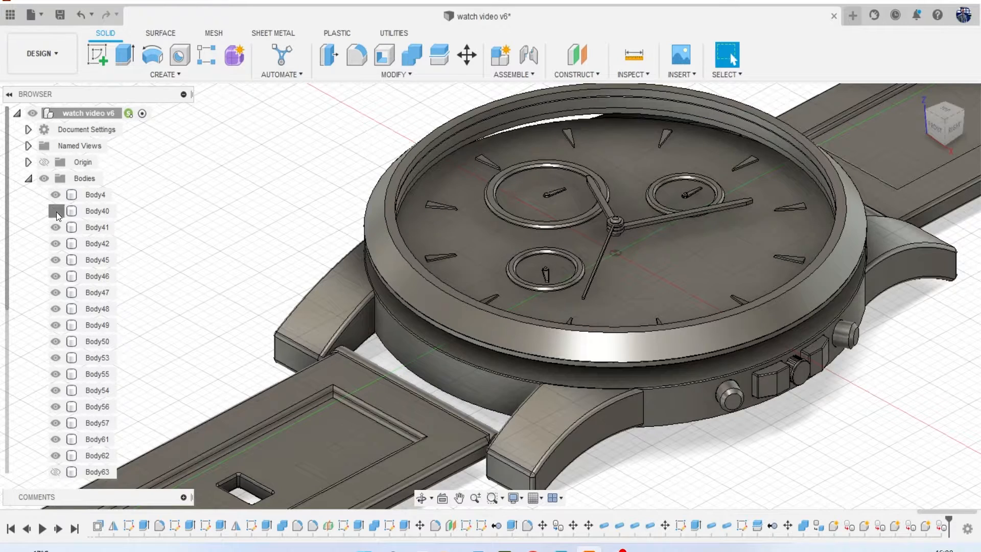
{"action": "left_click", "coordinate": [56, 212]}
Create a component from Body40 and rename it "main face".
{"action": "right_click", "coordinate": [97, 215]}
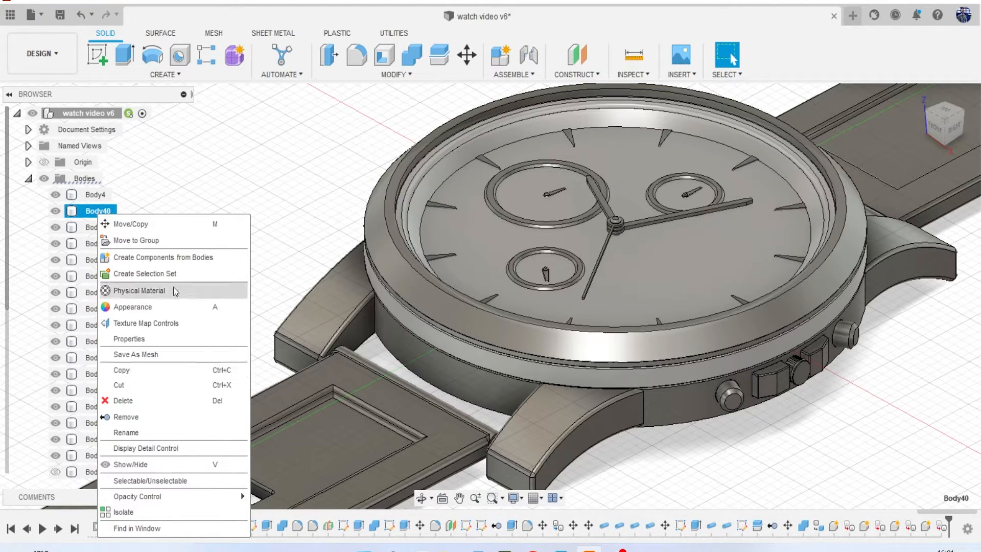
{"action": "left_click", "coordinate": [168, 258]}
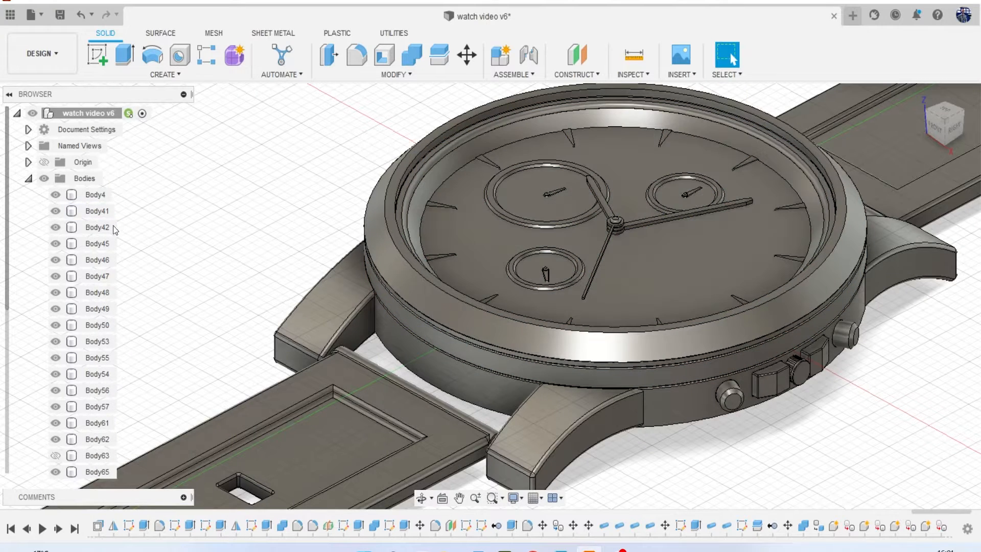
{"action": "scroll", "coordinate": [87, 284], "scroll_direction": "down", "scroll_amount": 4}
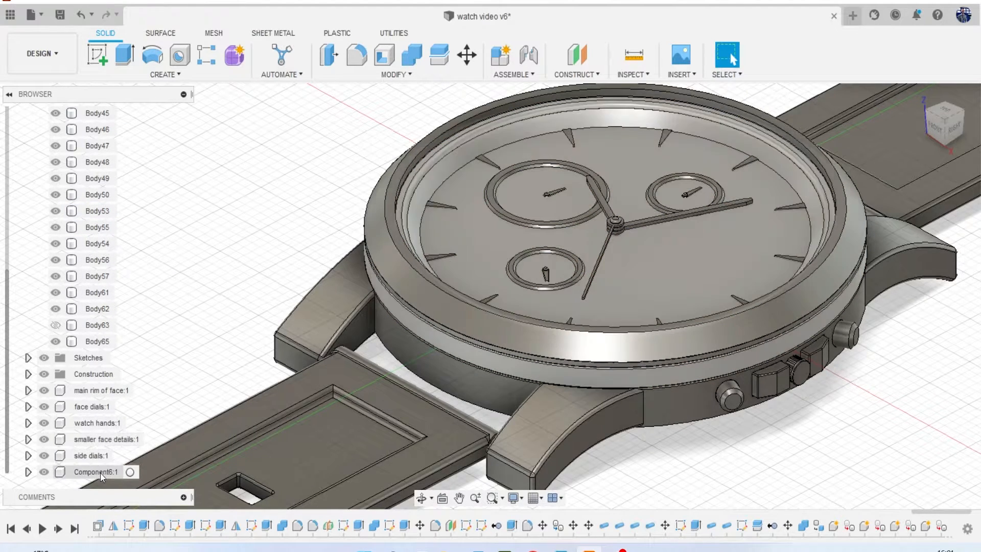
{"action": "left_click", "coordinate": [100, 472]}
{"action": "left_click", "coordinate": [100, 472]}
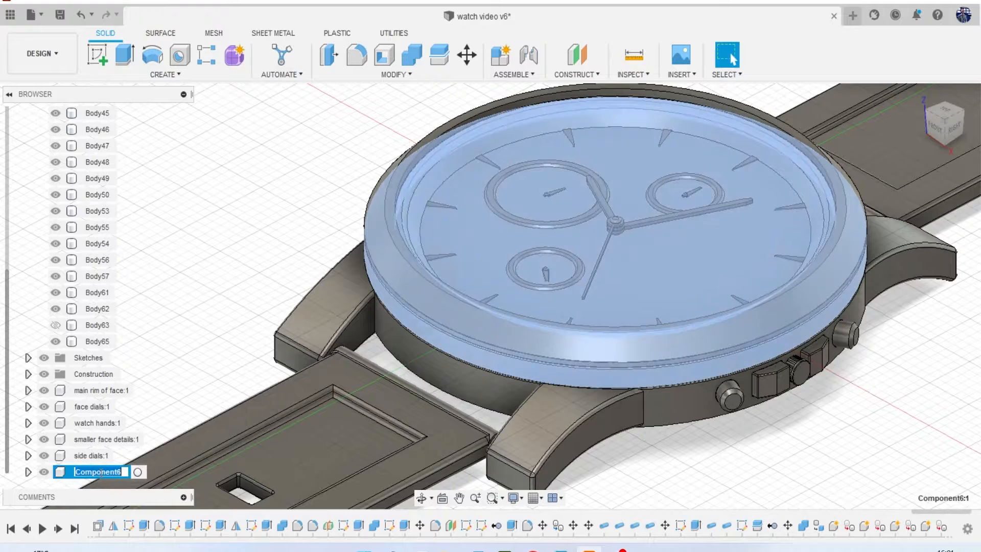
{"action": "type", "text": "main face"}
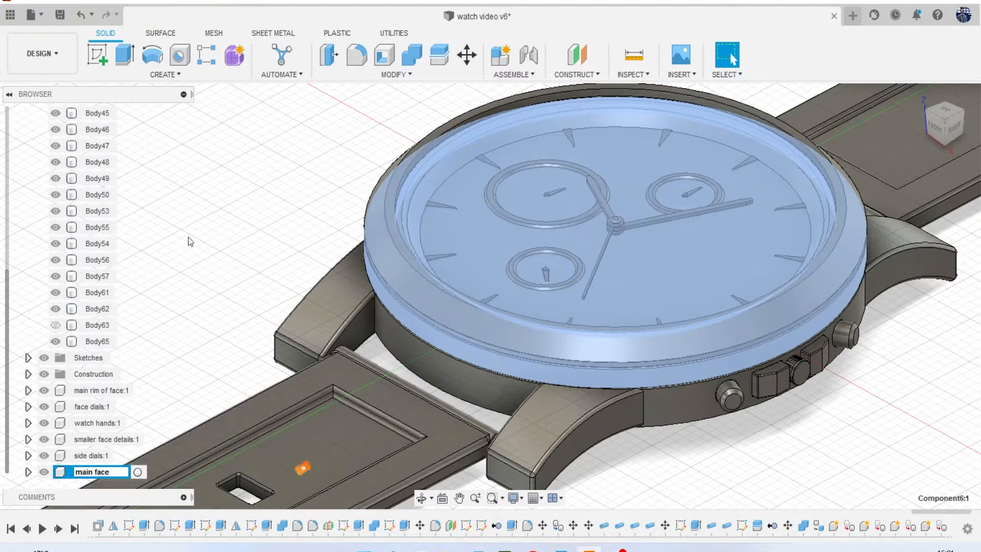
{"action": "left_click", "coordinate": [94, 227]}
Toggle the visibility of Body4, isolate it, and unisolate it to identify which part of the watch it is.
{"action": "scroll", "coordinate": [51, 226], "scroll_direction": "up", "scroll_amount": 3}
{"action": "left_click", "coordinate": [60, 195]}
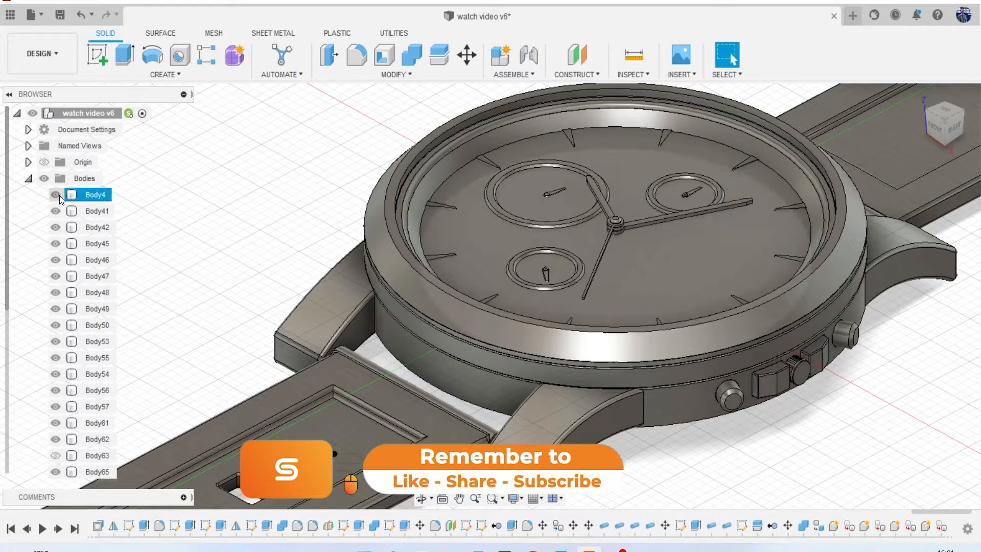
{"action": "left_click", "coordinate": [59, 195]}
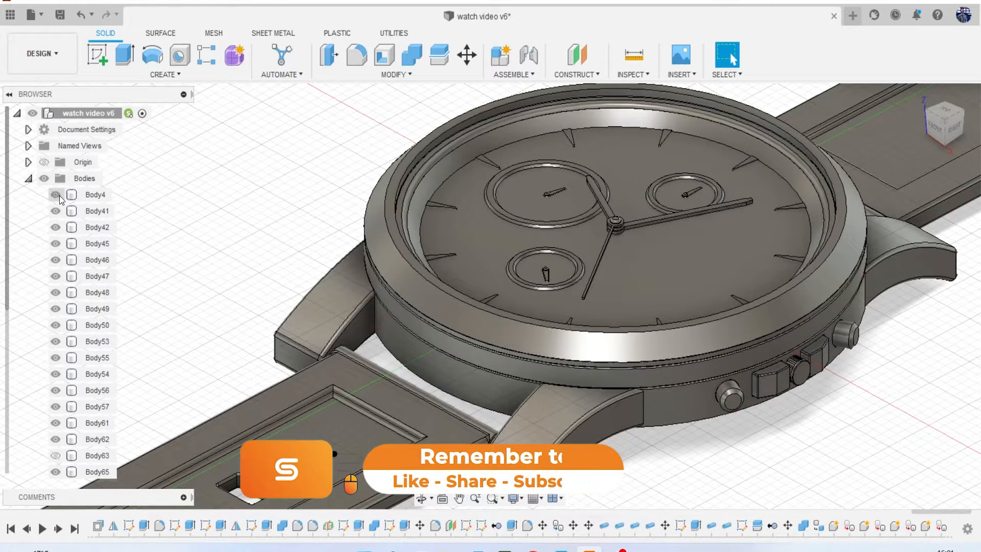
{"action": "left_click", "coordinate": [59, 195]}
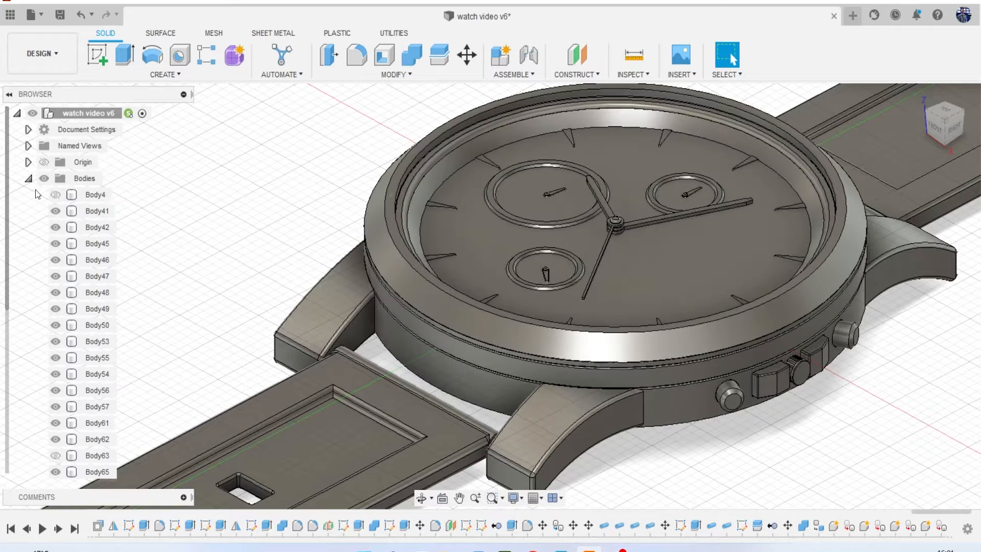
{"action": "left_click", "coordinate": [56, 195]}
{"action": "right_click", "coordinate": [64, 195]}
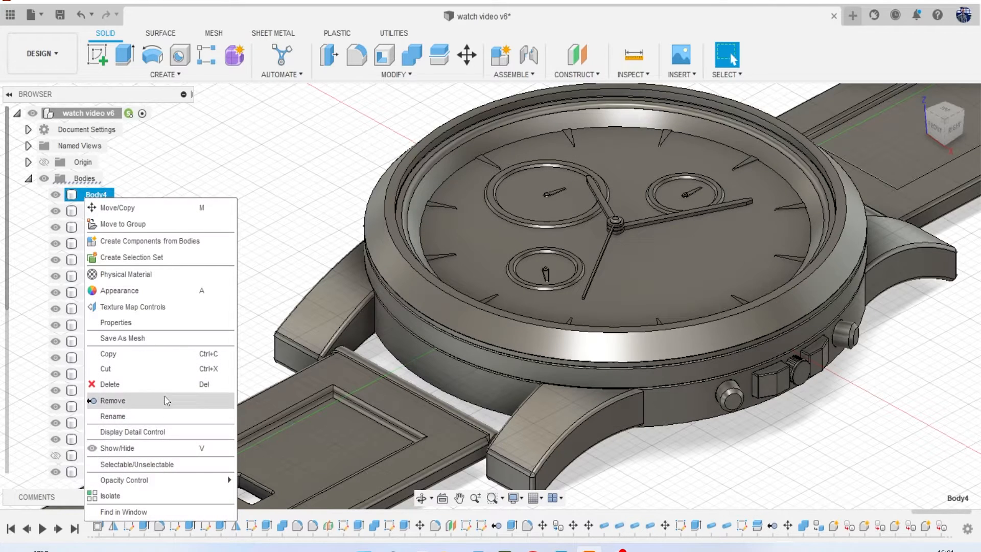
{"action": "left_click", "coordinate": [145, 493]}
{"action": "left_click", "coordinate": [188, 232]}
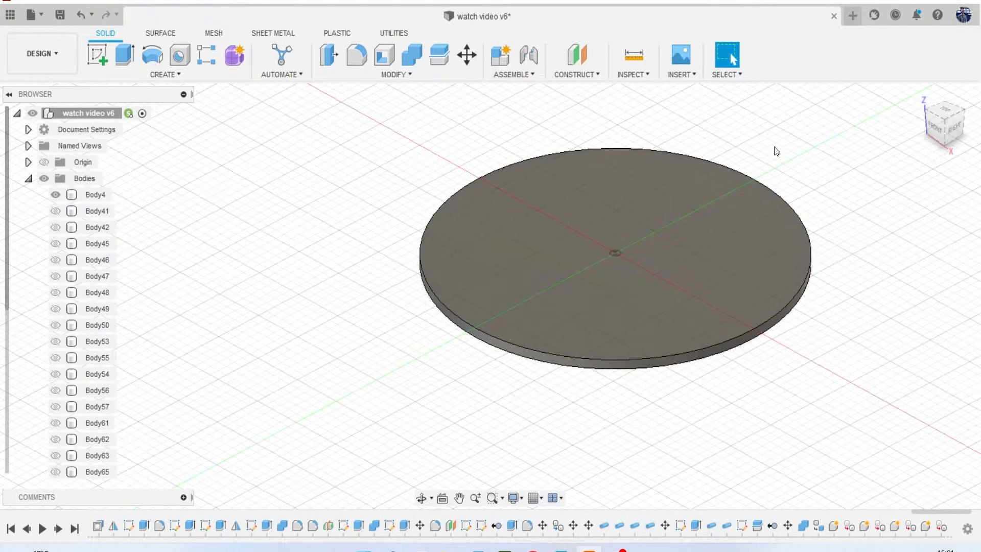
{"action": "right_click", "coordinate": [90, 197]}
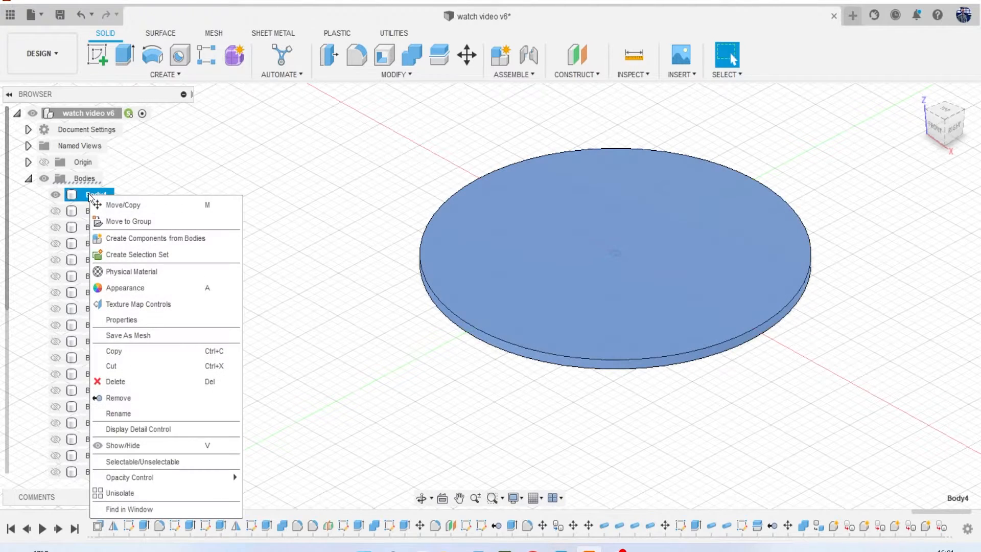
{"action": "left_click", "coordinate": [148, 493]}
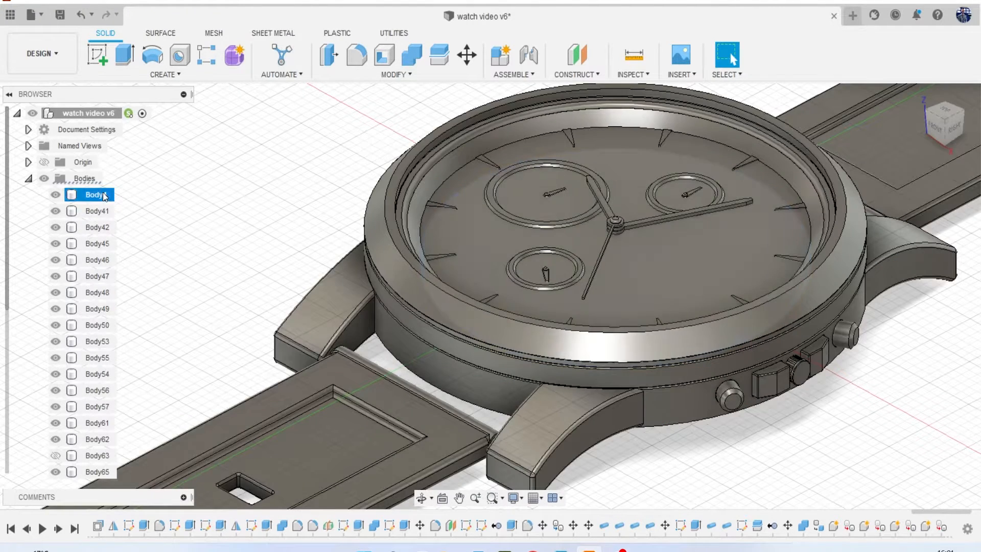
Create a component from Body4 and rename it "base of face".
{"action": "right_click", "coordinate": [102, 195]}
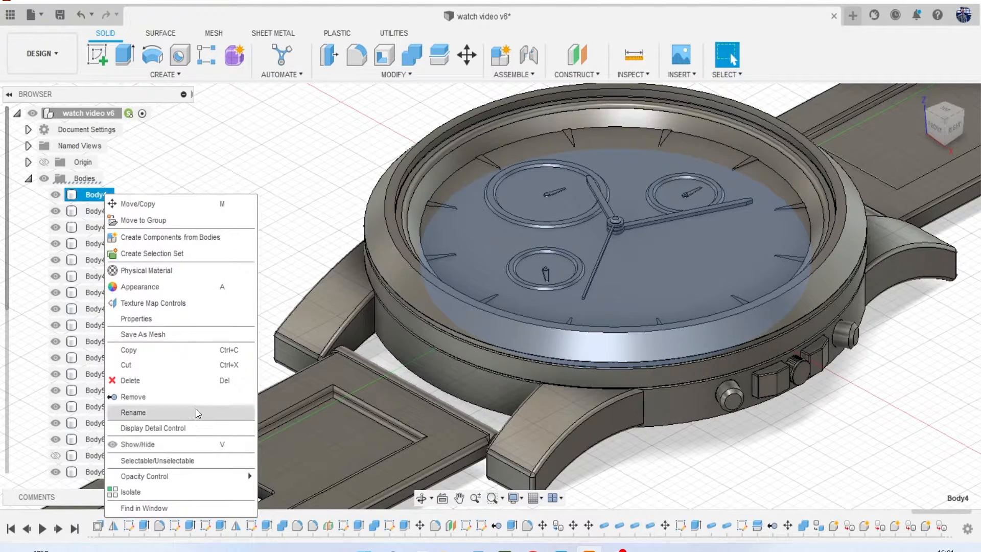
{"action": "key", "text": "Escape"}
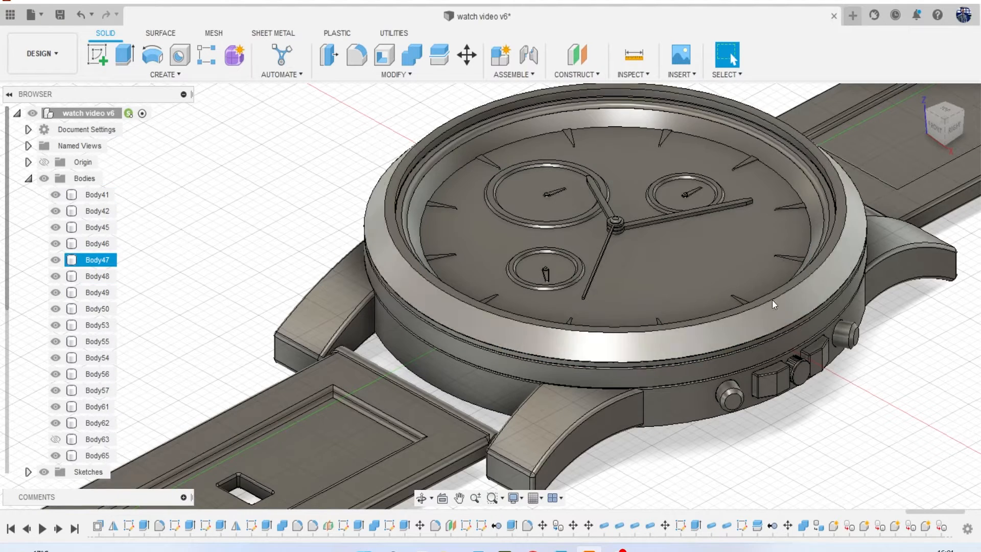
{"action": "scroll", "coordinate": [88, 382], "scroll_direction": "down", "scroll_amount": 3}
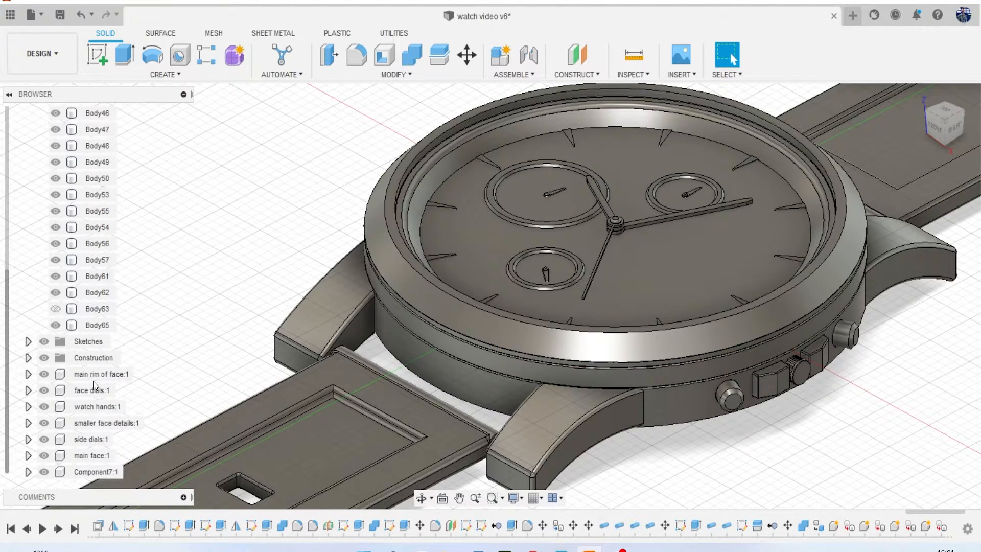
{"action": "double_click", "coordinate": [100, 471]}
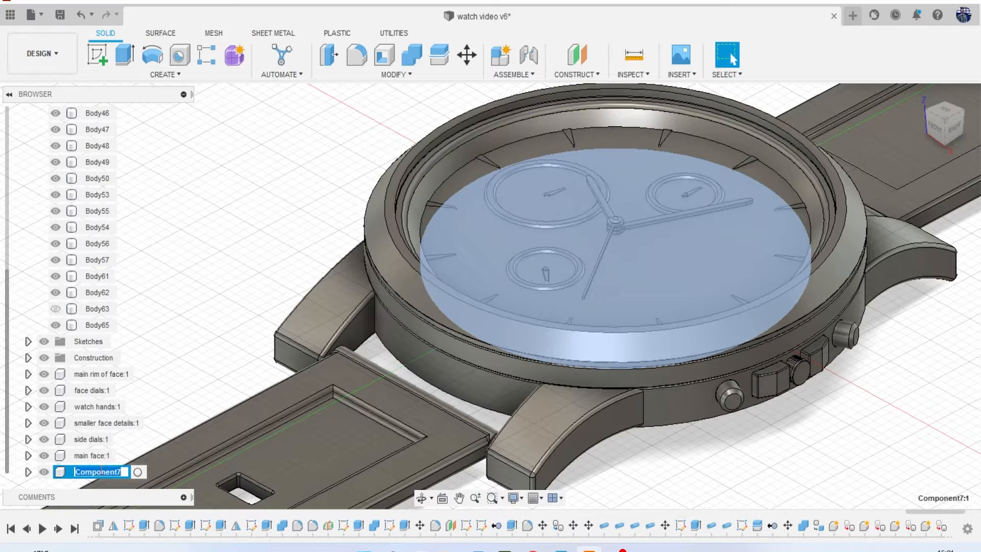
{"action": "type", "text": "base of face"}
{"action": "key", "text": "Return"}
View the underside of the watch and toggle the visibility of Body42 to identify it.
{"action": "scroll", "coordinate": [82, 262], "scroll_direction": "up", "scroll_amount": 4}
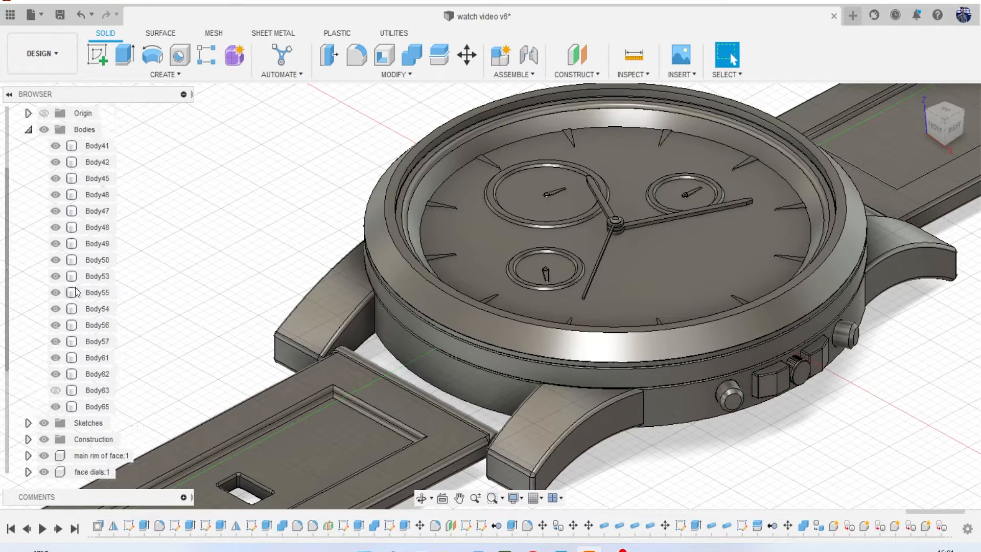
{"action": "scroll", "coordinate": [82, 262], "scroll_direction": "down", "scroll_amount": 1}
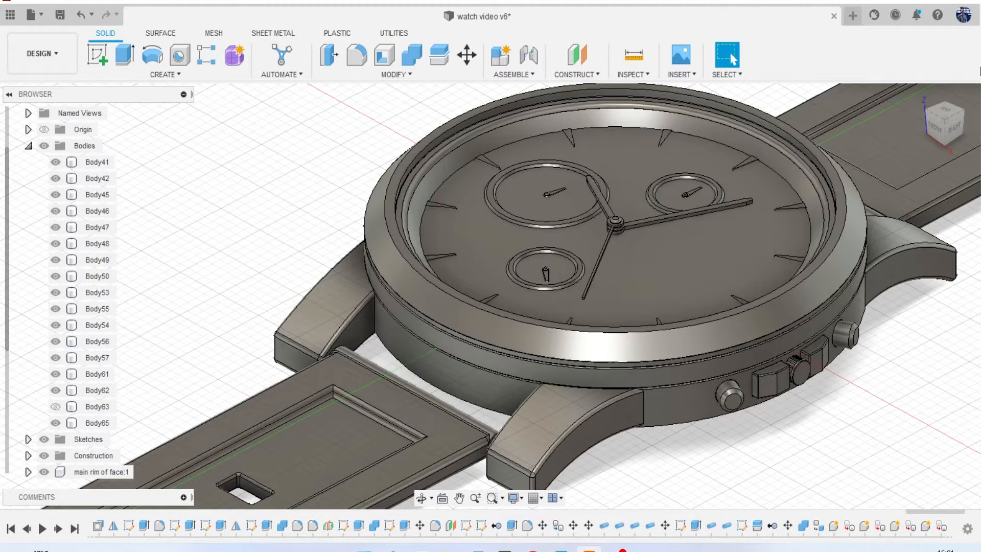
{"action": "left_click_drag", "start_coordinate": [951, 122], "coordinate": [939, 65]}
{"action": "scroll", "coordinate": [823, 260], "scroll_direction": "down", "scroll_amount": 1}
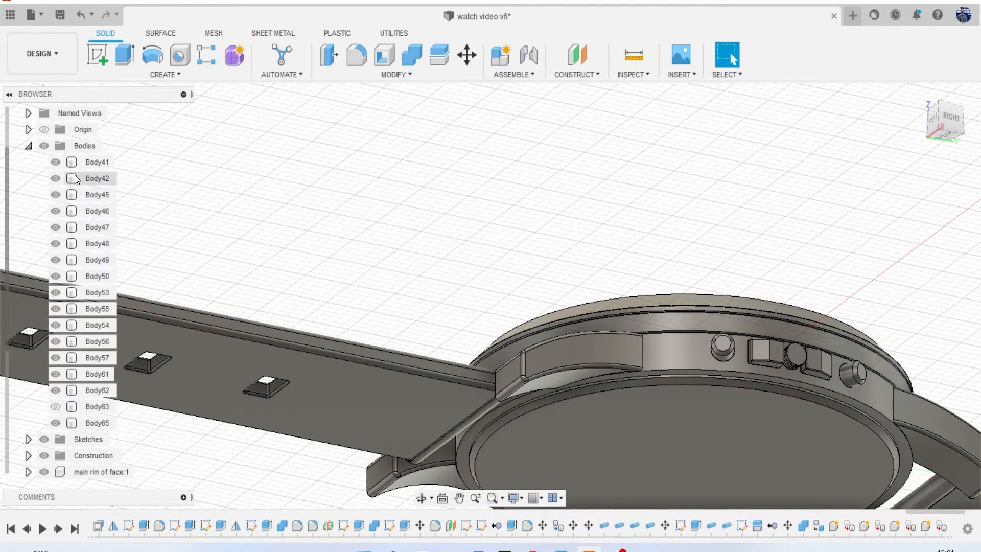
{"action": "left_click", "coordinate": [59, 176]}
{"action": "left_click", "coordinate": [60, 177]}
Rename Body42 as "battery" and create a component from it.
{"action": "double_click", "coordinate": [101, 179]}
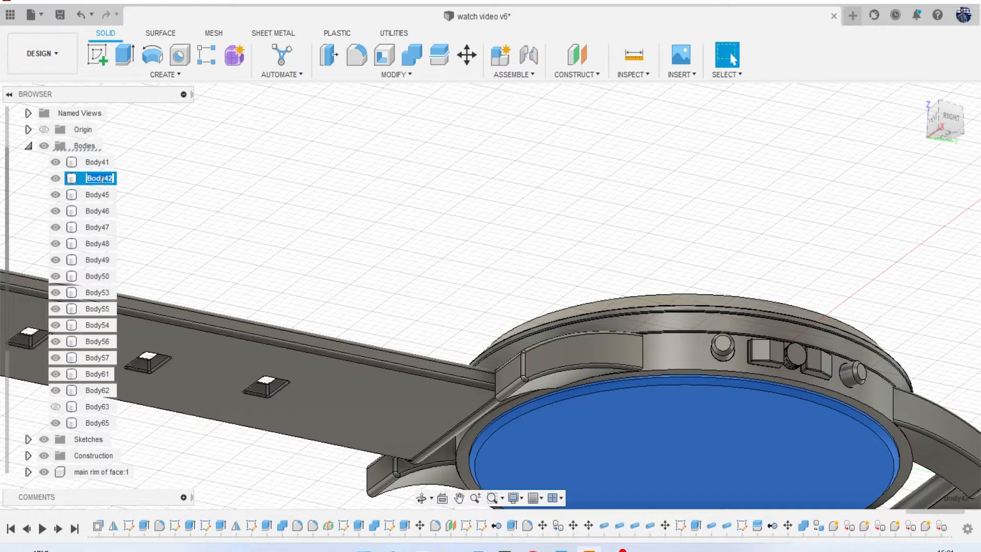
{"action": "type", "text": "battery"}
{"action": "key", "text": "Return"}
{"action": "right_click", "coordinate": [98, 180]}
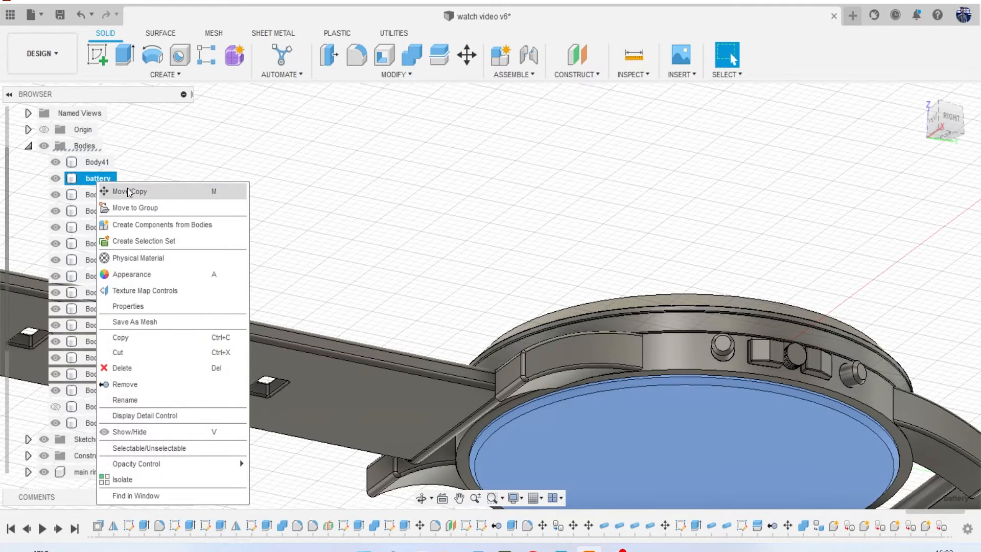
{"action": "left_click", "coordinate": [133, 224]}
{"action": "scroll", "coordinate": [103, 253], "scroll_direction": "down", "scroll_amount": 5}
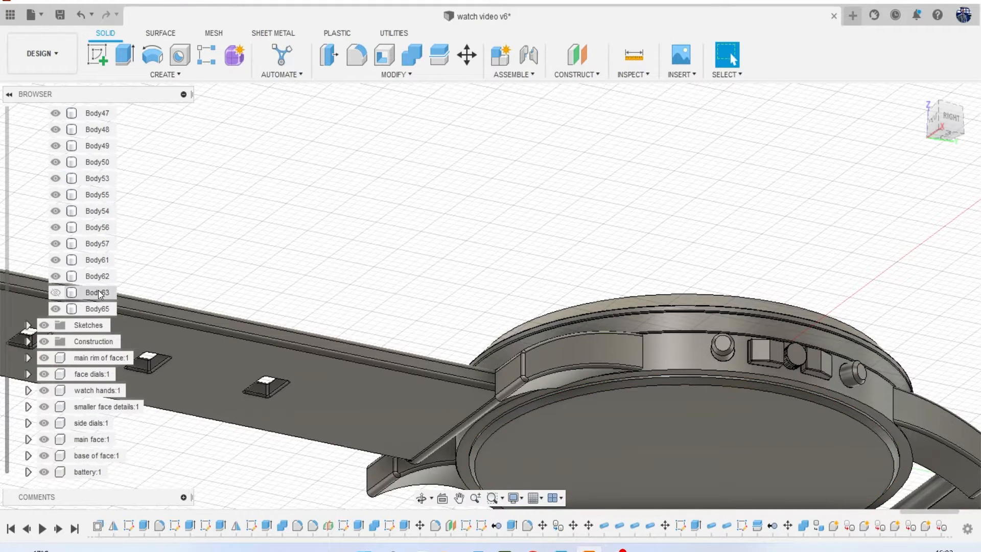
Toggle the visibility of Body45, Body46, Body47, Body48, Body49 and Body41 one by one to identify the parts.
{"action": "scroll", "coordinate": [135, 223], "scroll_direction": "up", "scroll_amount": 4}
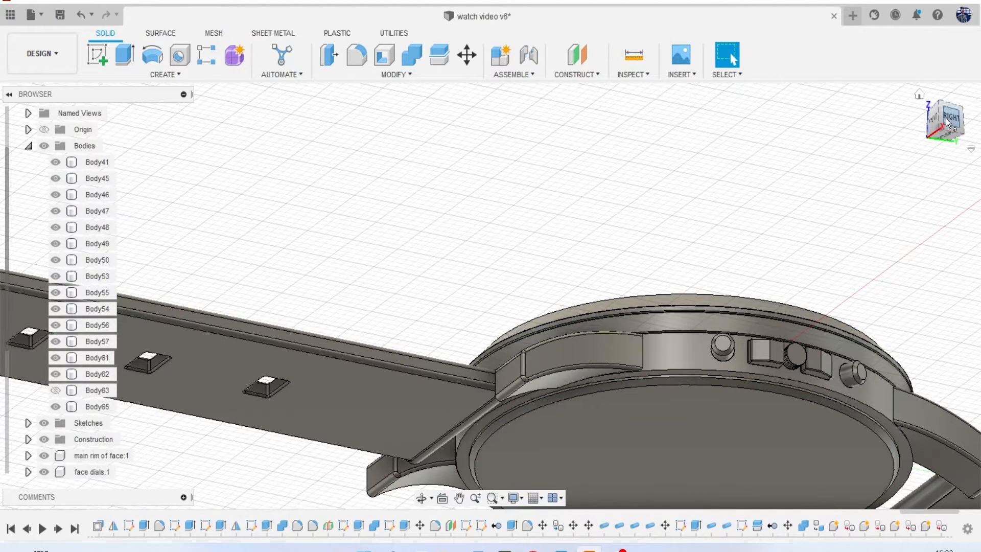
{"action": "left_click_drag", "start_coordinate": [950, 119], "coordinate": [970, 151]}
{"action": "middle_click_drag", "start_coordinate": [437, 298], "coordinate": [310, 267]}
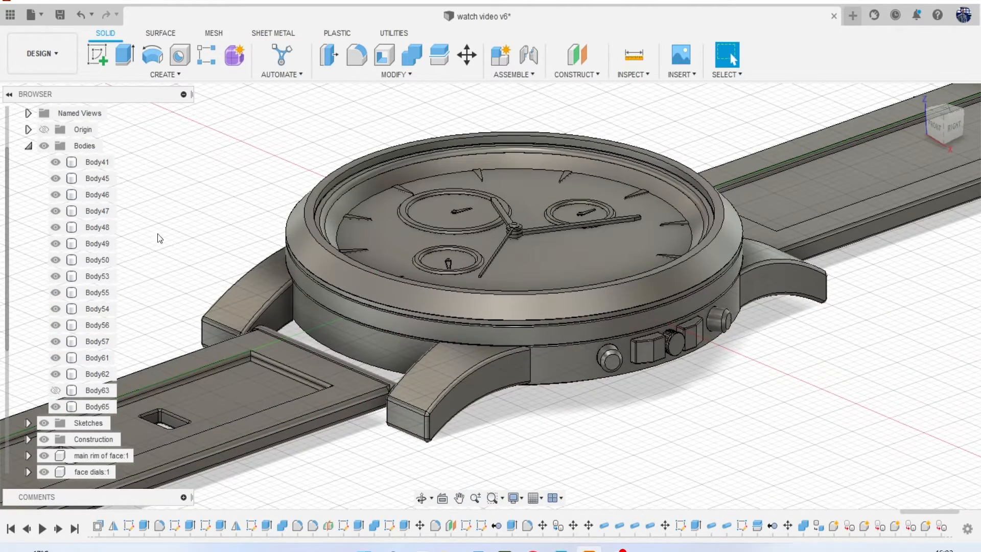
{"action": "left_click", "coordinate": [55, 179]}
{"action": "left_click", "coordinate": [55, 179]}
{"action": "left_click", "coordinate": [56, 194]}
{"action": "left_click", "coordinate": [55, 194]}
{"action": "left_click", "coordinate": [56, 211]}
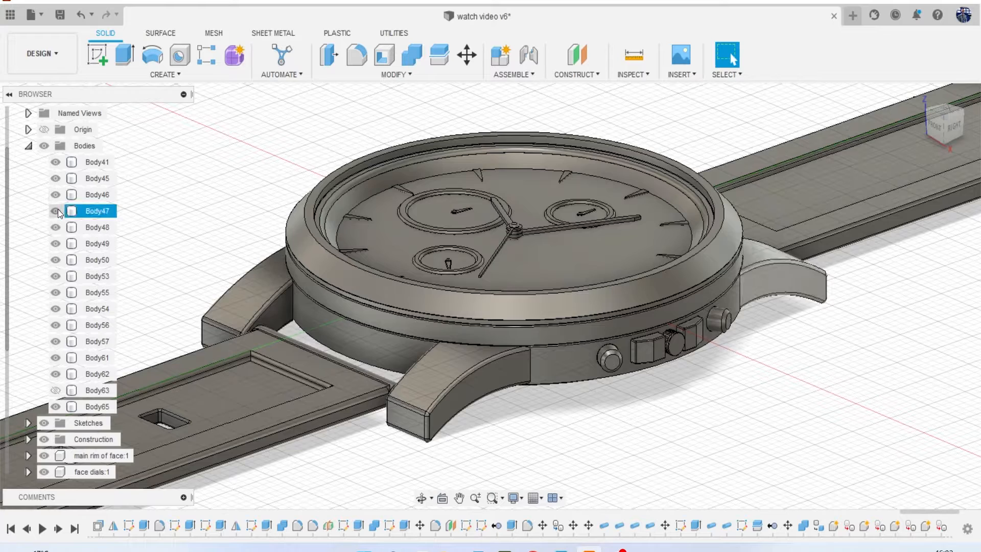
{"action": "left_click", "coordinate": [56, 211]}
{"action": "left_click", "coordinate": [57, 228]}
{"action": "left_click", "coordinate": [56, 228]}
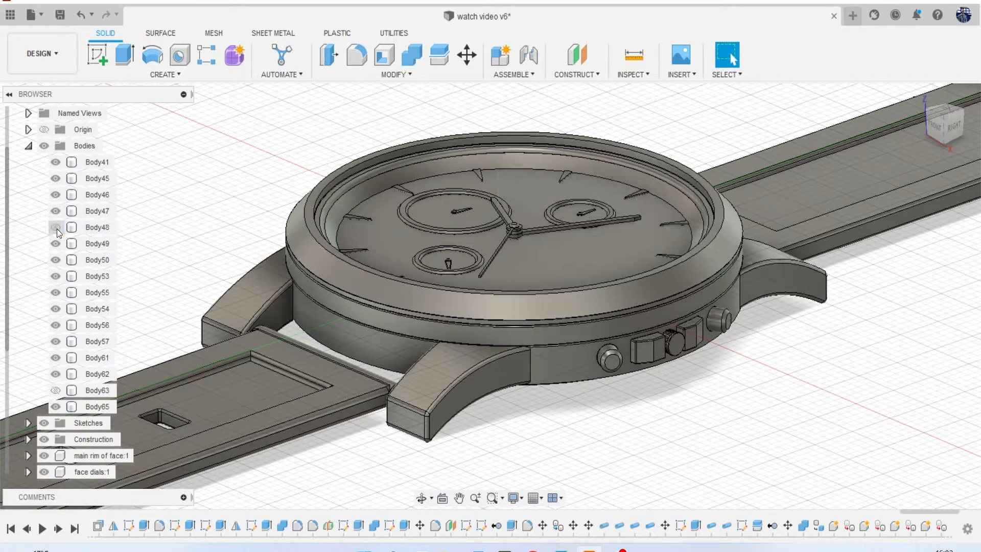
{"action": "left_click", "coordinate": [56, 243]}
{"action": "left_click", "coordinate": [56, 243]}
{"action": "left_click", "coordinate": [56, 243]}
{"action": "left_click", "coordinate": [56, 243]}
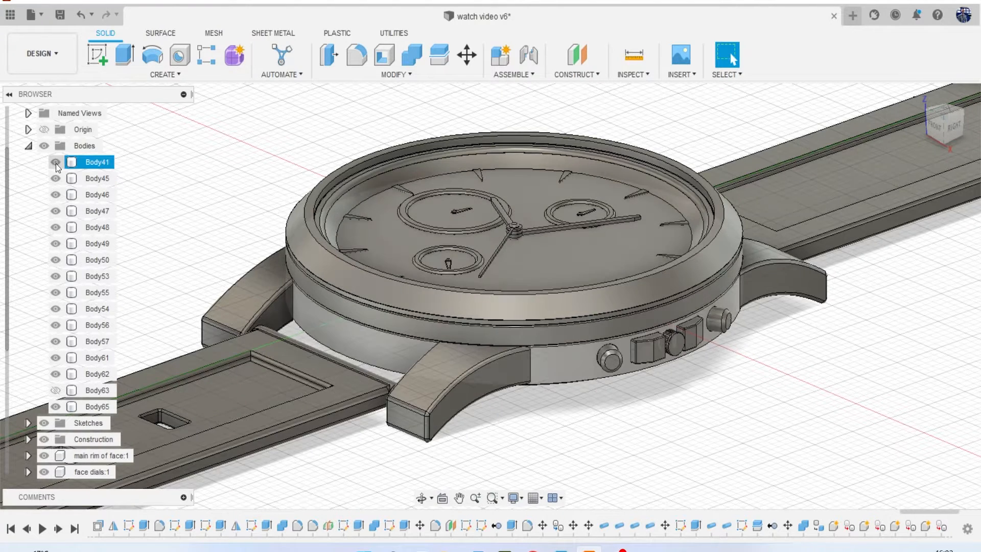
Create an internal standard component named "strap conectors" under the top-level watch design, then reactivate the top-level design.
{"action": "scroll", "coordinate": [118, 159], "scroll_direction": "up", "scroll_amount": 2}
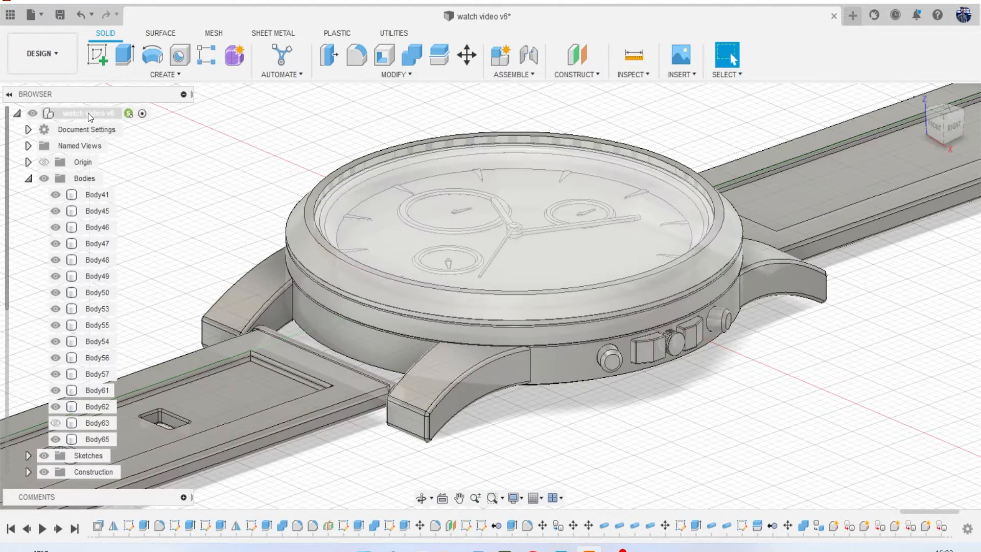
{"action": "right_click", "coordinate": [88, 112]}
{"action": "left_click", "coordinate": [106, 122]}
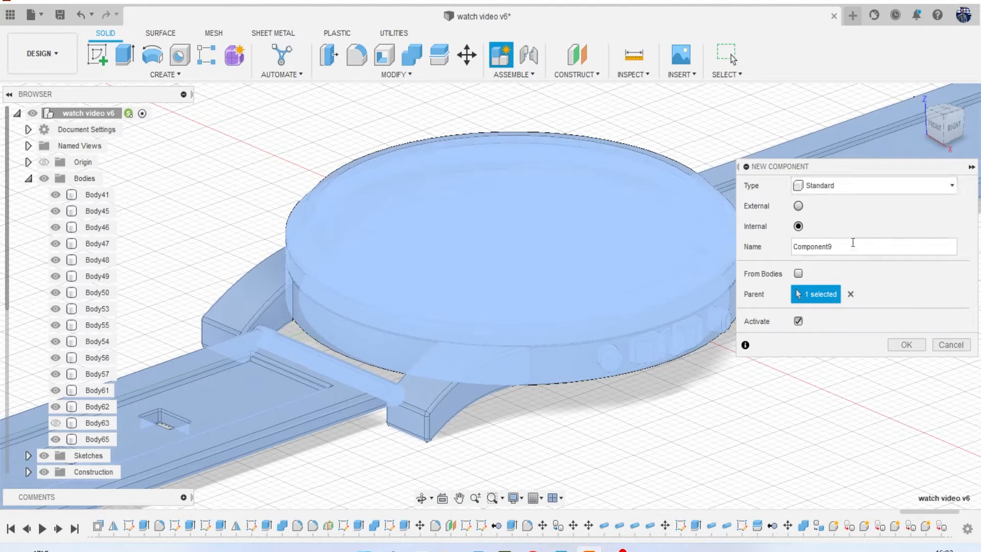
{"action": "double_click", "coordinate": [851, 246]}
{"action": "type", "text": "strap c"}
{"action": "left_click", "coordinate": [907, 349]}
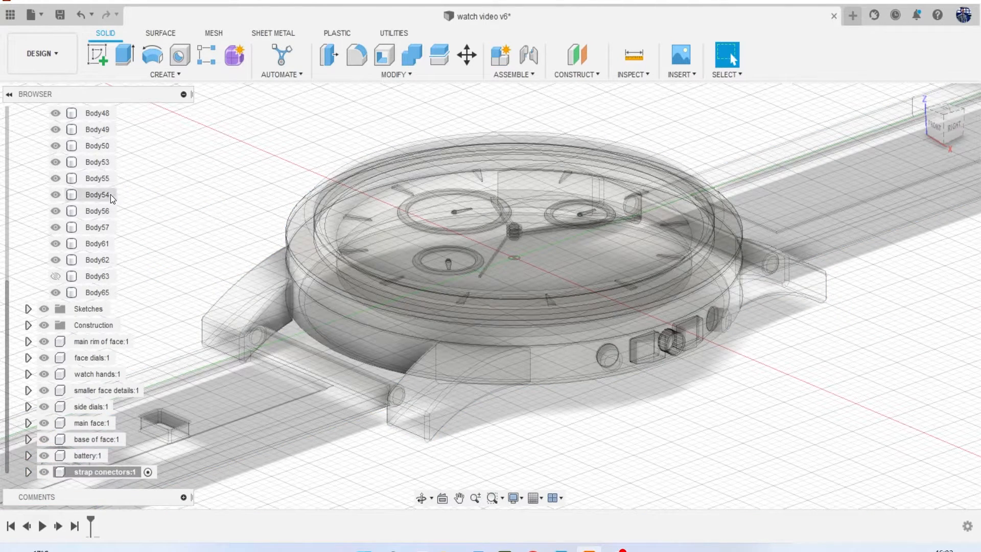
{"action": "scroll", "coordinate": [110, 199], "scroll_direction": "up", "scroll_amount": 3}
{"action": "left_click", "coordinate": [141, 113]}
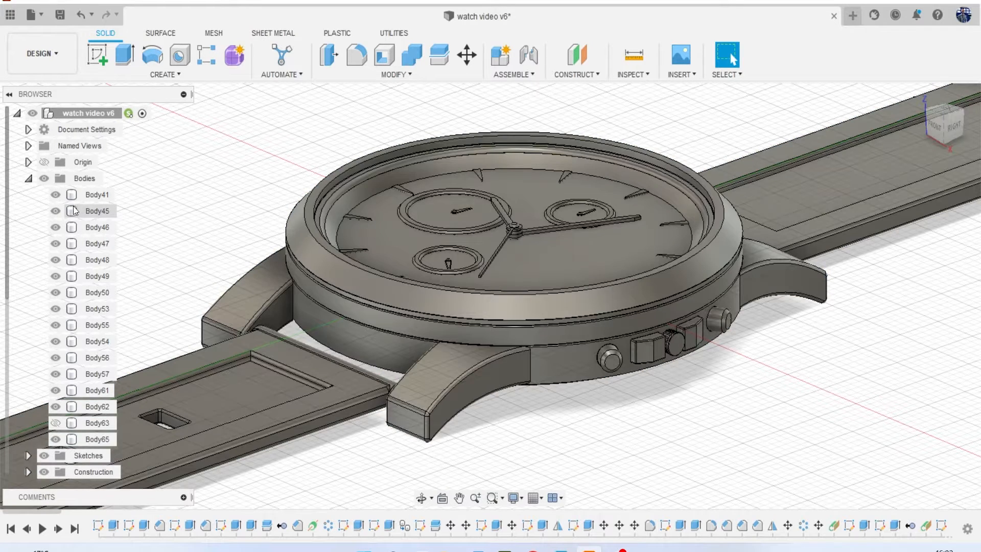
Toggle the visibility of Body45 and Body41 to tell the strap lug from the watch case.
{"action": "left_click", "coordinate": [55, 211]}
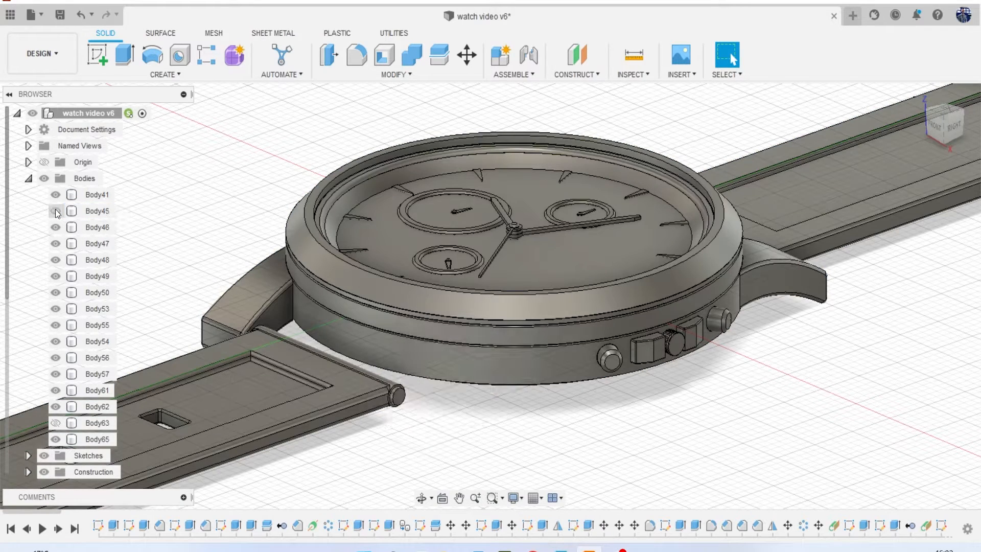
{"action": "left_click", "coordinate": [55, 211]}
{"action": "left_click", "coordinate": [55, 199]}
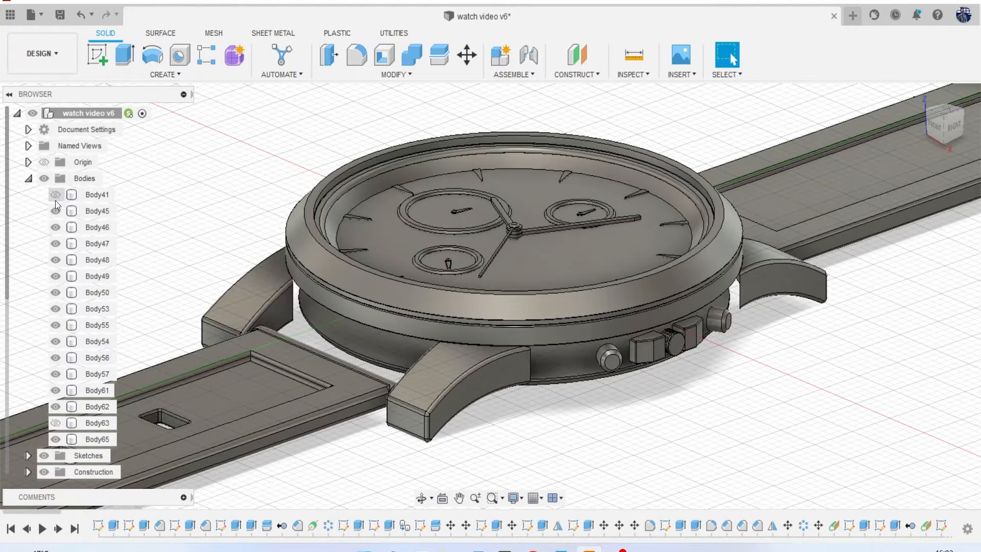
{"action": "left_click", "coordinate": [55, 200]}
{"action": "left_click", "coordinate": [56, 200]}
{"action": "left_click", "coordinate": [55, 200]}
{"action": "left_click", "coordinate": [56, 211]}
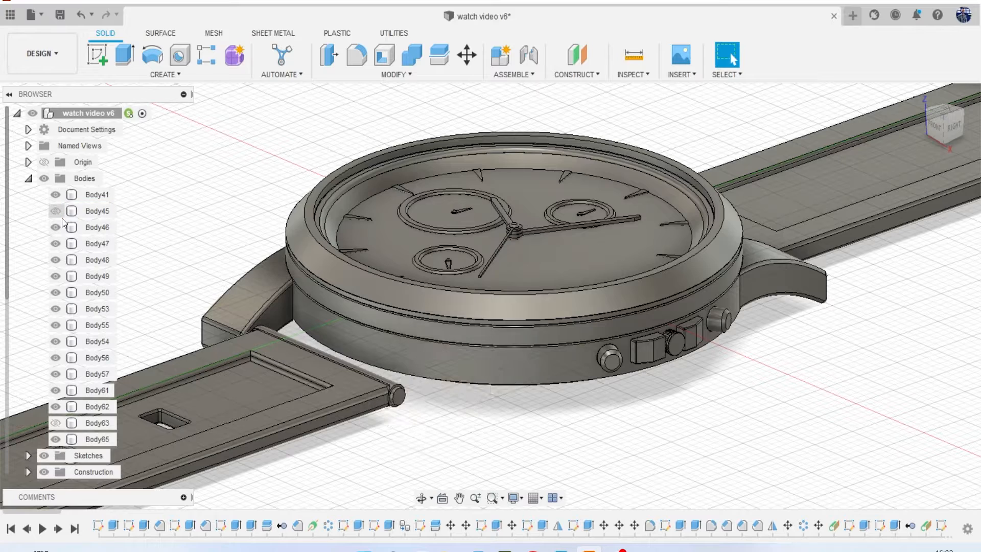
{"action": "left_click", "coordinate": [62, 219]}
Move the four strap lug bodies, Body45, Body46, Body47 and Body48, into the strap conectors component.
{"action": "left_click", "coordinate": [92, 215]}
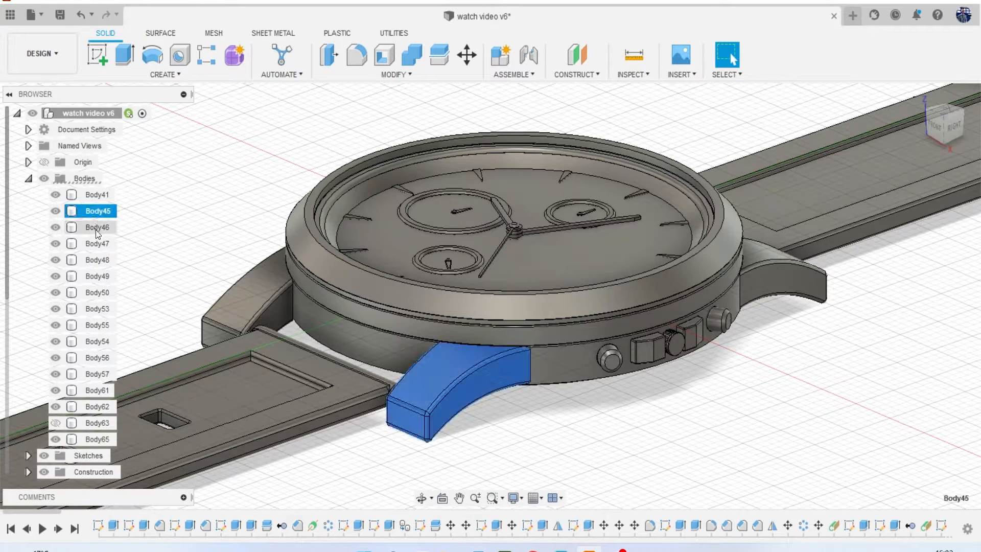
{"action": "left_click", "coordinate": [95, 227], "text": "ctrl"}
{"action": "left_click", "coordinate": [99, 245], "text": "ctrl"}
{"action": "left_click", "coordinate": [103, 257], "text": "ctrl"}
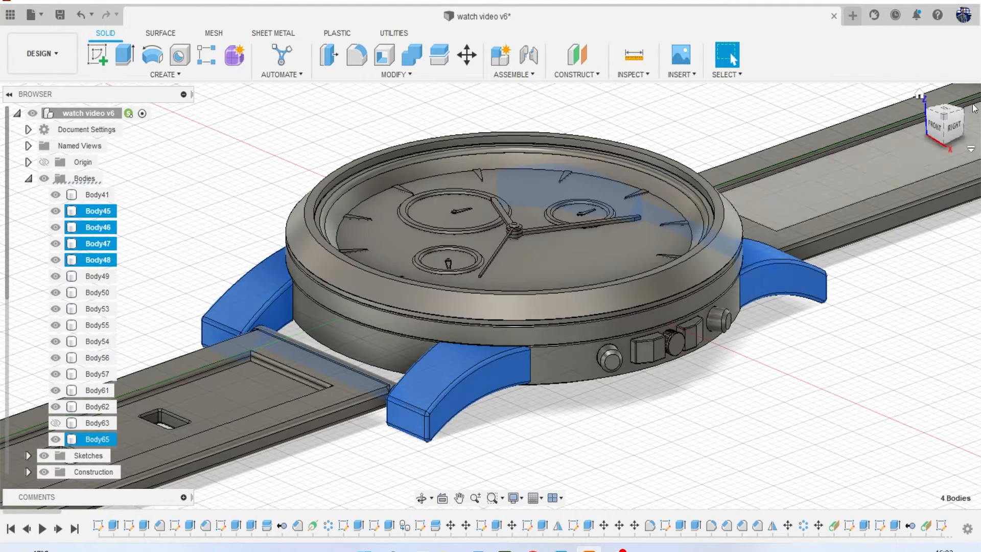
{"action": "mouse_move", "coordinate": [945, 133]}
{"action": "left_mouse_down"}
{"action": "mouse_move", "coordinate": [894, 153]}
{"action": "mouse_move", "coordinate": [927, 137]}
{"action": "left_mouse_up"}
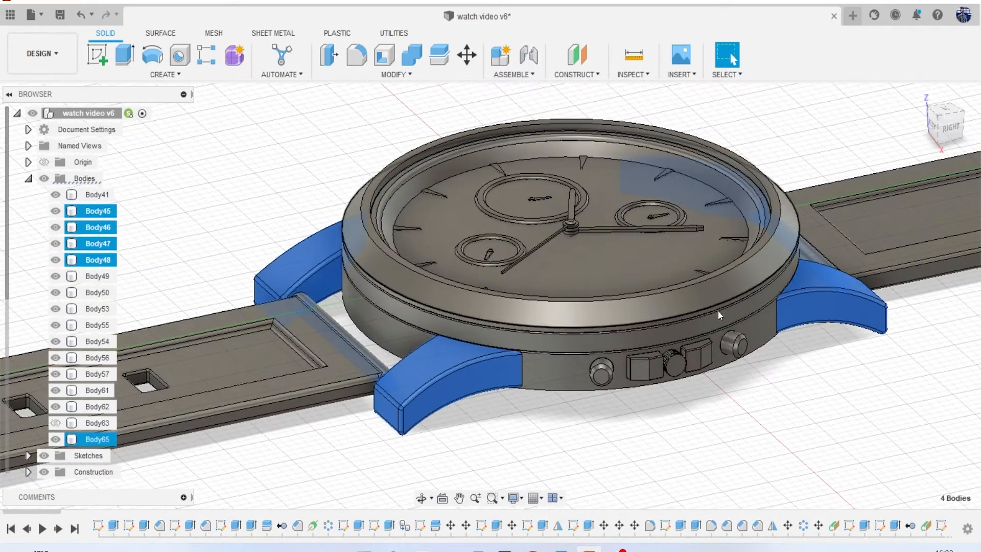
{"action": "scroll", "coordinate": [99, 367], "scroll_direction": "down", "scroll_amount": 5}
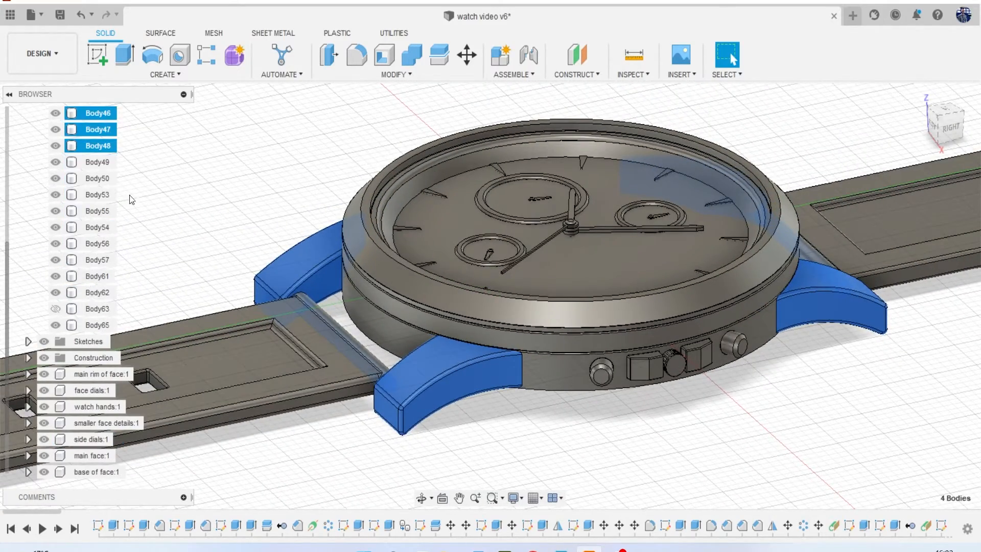
{"action": "left_click_drag", "start_coordinate": [98, 129], "coordinate": [103, 471]}
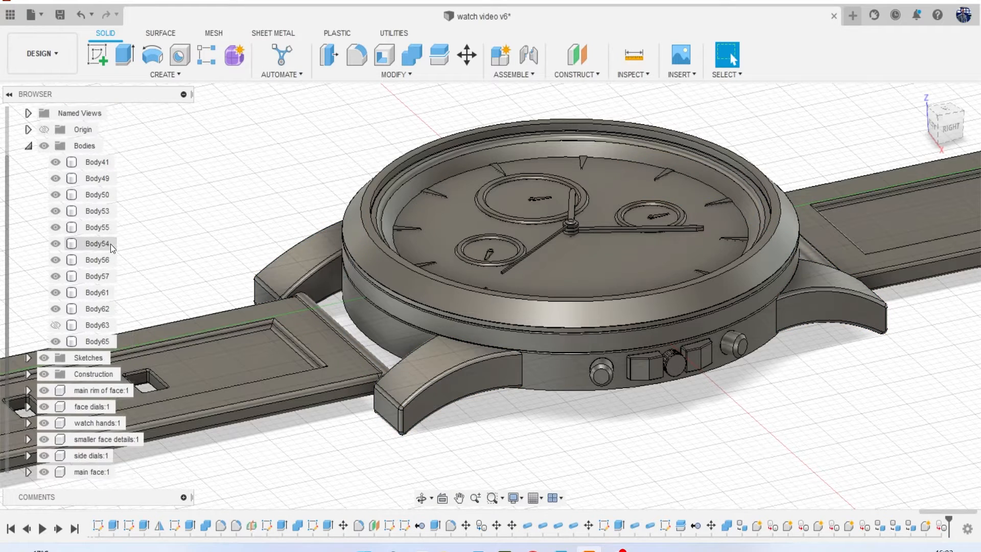
Toggle the visibility of Body41 to check which remaining part of the watch it is.
{"action": "scroll", "coordinate": [110, 244], "scroll_direction": "up", "scroll_amount": 2}
{"action": "left_click", "coordinate": [54, 196]}
{"action": "left_click", "coordinate": [54, 195]}
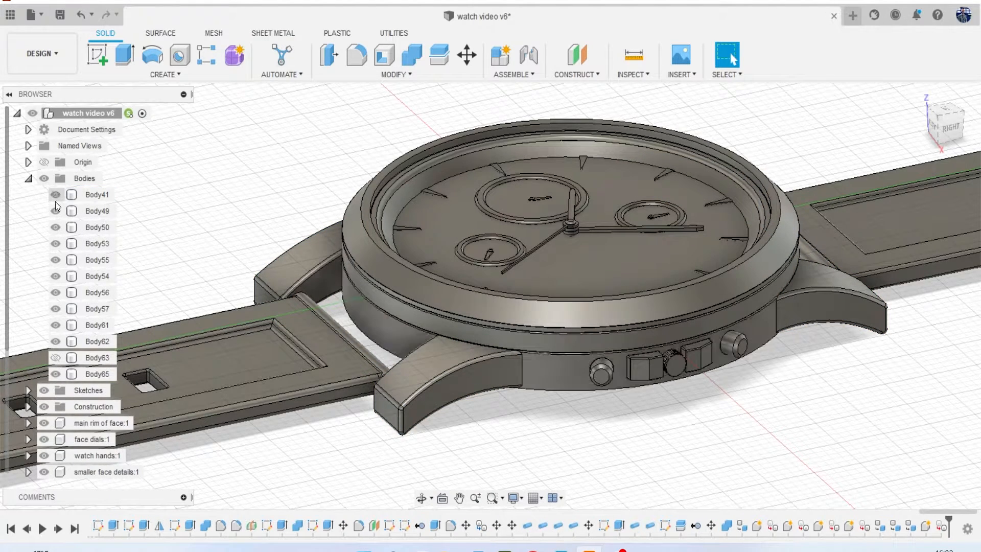
Rename Body41, the watch case below the rim, as main base.
{"action": "scroll", "coordinate": [104, 237], "scroll_direction": "down", "scroll_amount": 5}
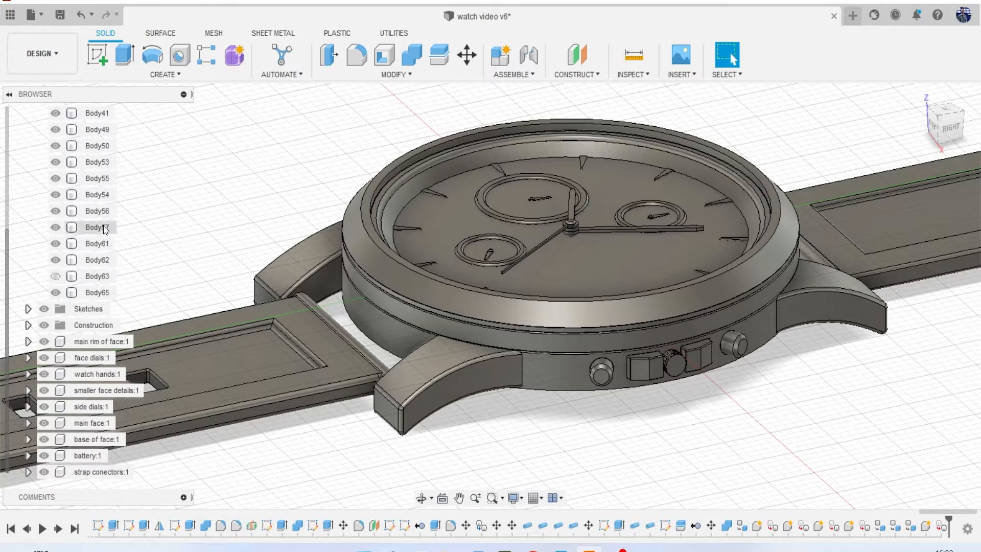
{"action": "scroll", "coordinate": [104, 229], "scroll_direction": "up", "scroll_amount": 1}
{"action": "left_click", "coordinate": [99, 134]}
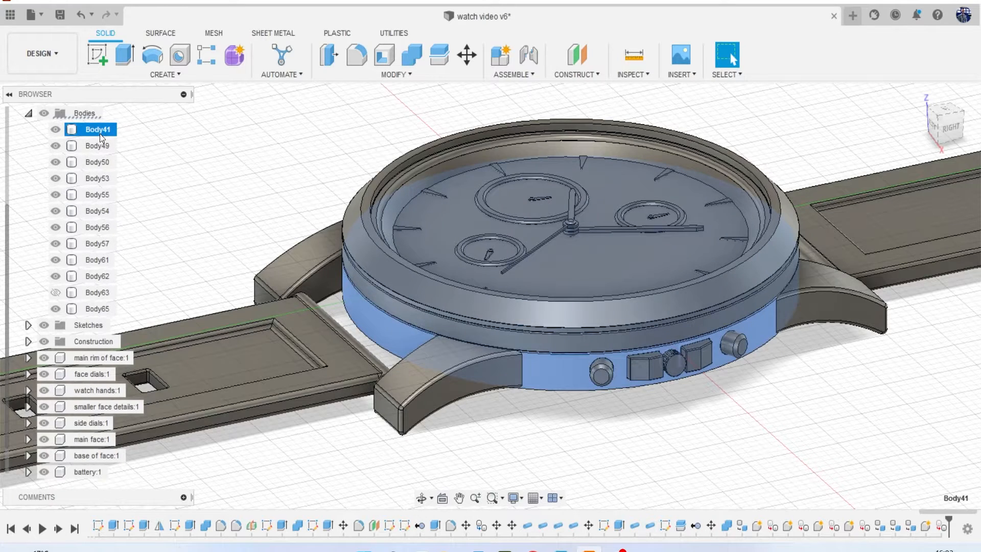
{"action": "right_click", "coordinate": [100, 133]}
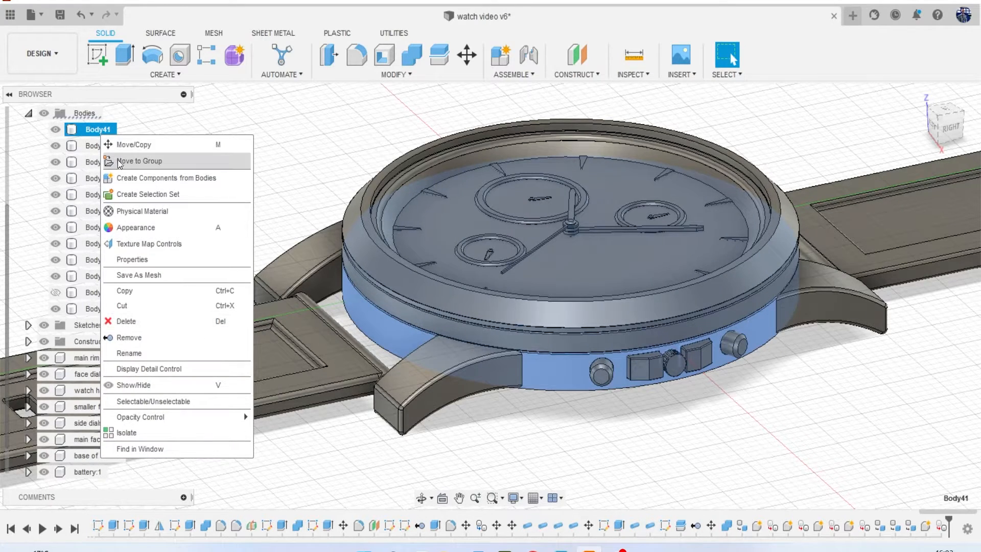
{"action": "double_click", "coordinate": [92, 130]}
{"action": "type", "text": "main base"}
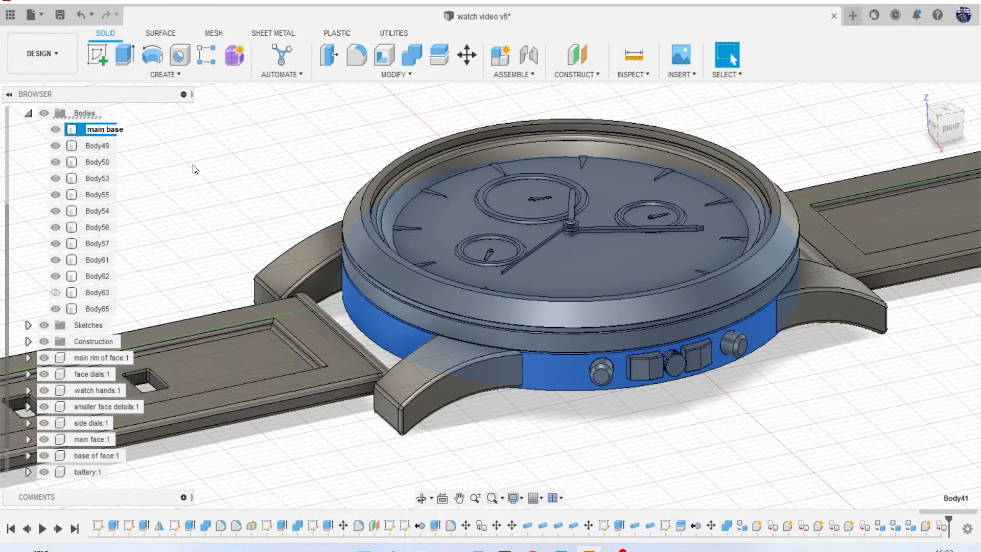
{"action": "left_click", "coordinate": [192, 165]}
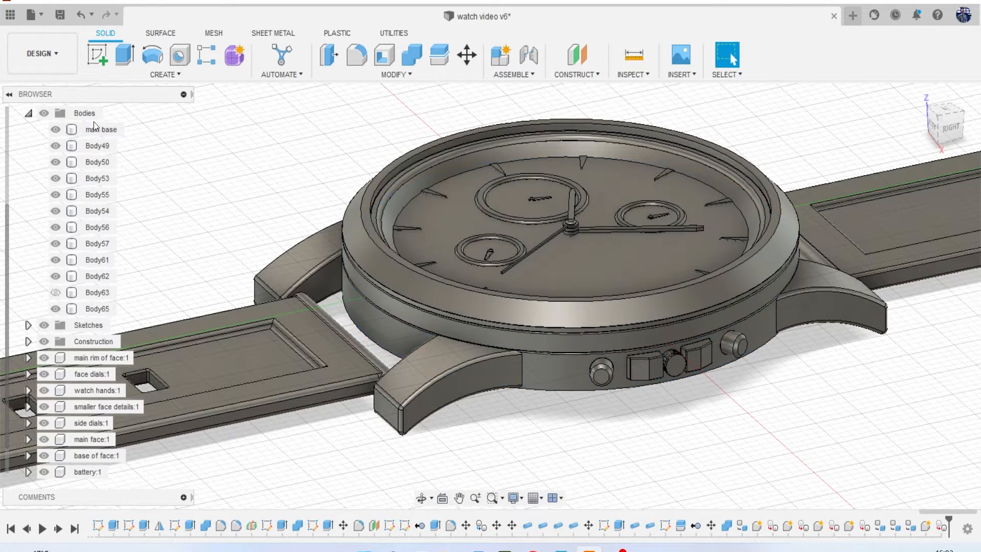
Create a component from the main base body.
{"action": "left_click", "coordinate": [97, 129]}
{"action": "right_click", "coordinate": [95, 130]}
{"action": "left_click", "coordinate": [121, 174]}
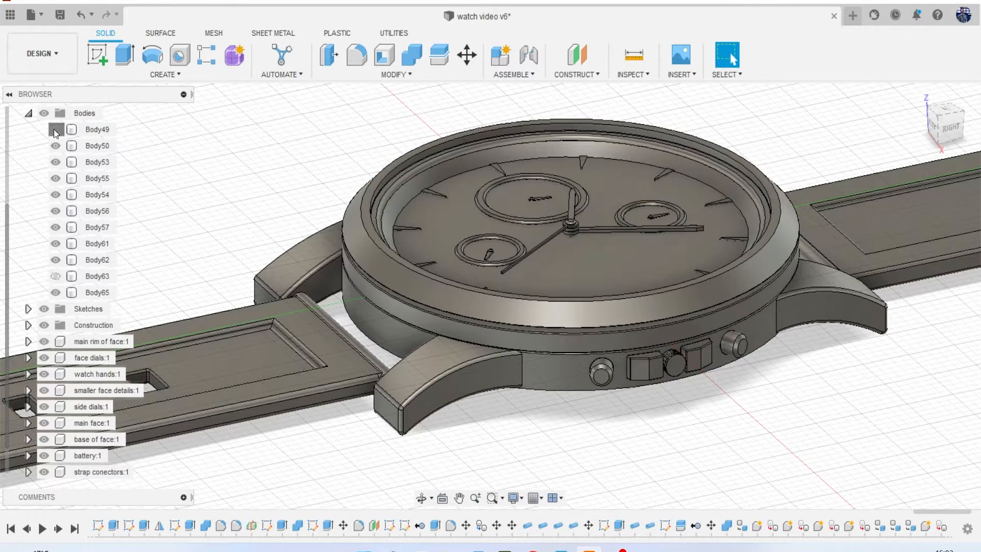
Toggle the visibility of Body49 close up to check which part of the watch it is.
{"action": "scroll", "coordinate": [425, 436], "scroll_direction": "up", "scroll_amount": 8}
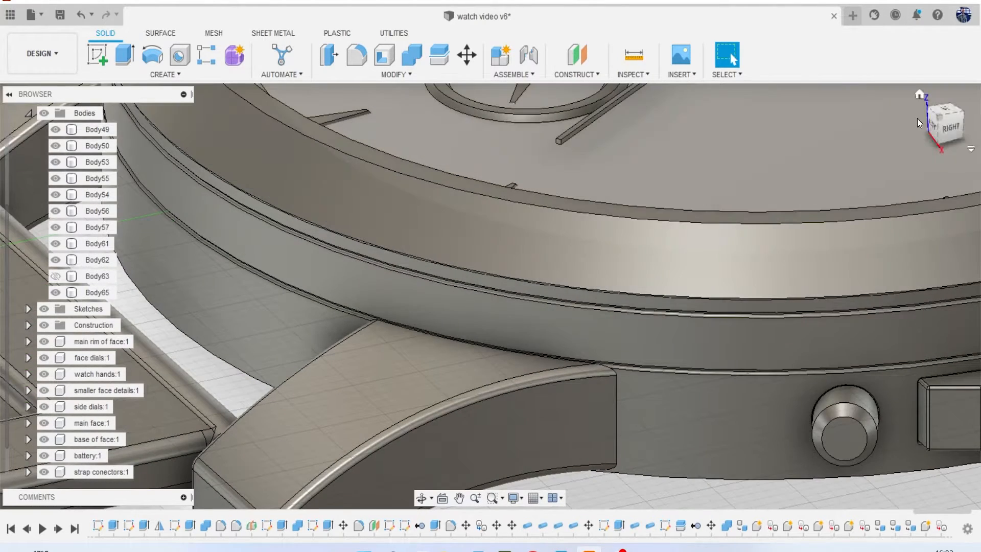
{"action": "left_click_drag", "start_coordinate": [951, 129], "coordinate": [950, 118]}
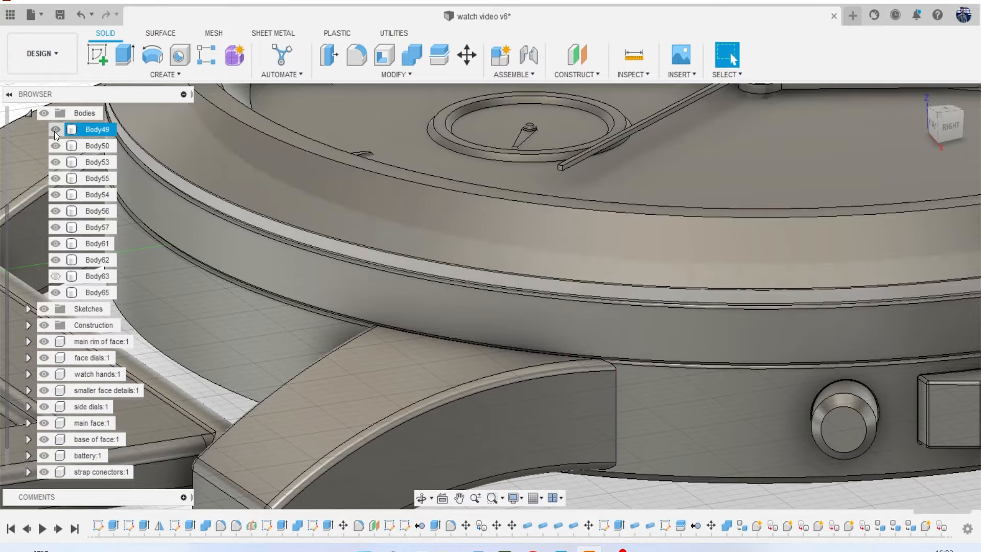
{"action": "left_click", "coordinate": [55, 130]}
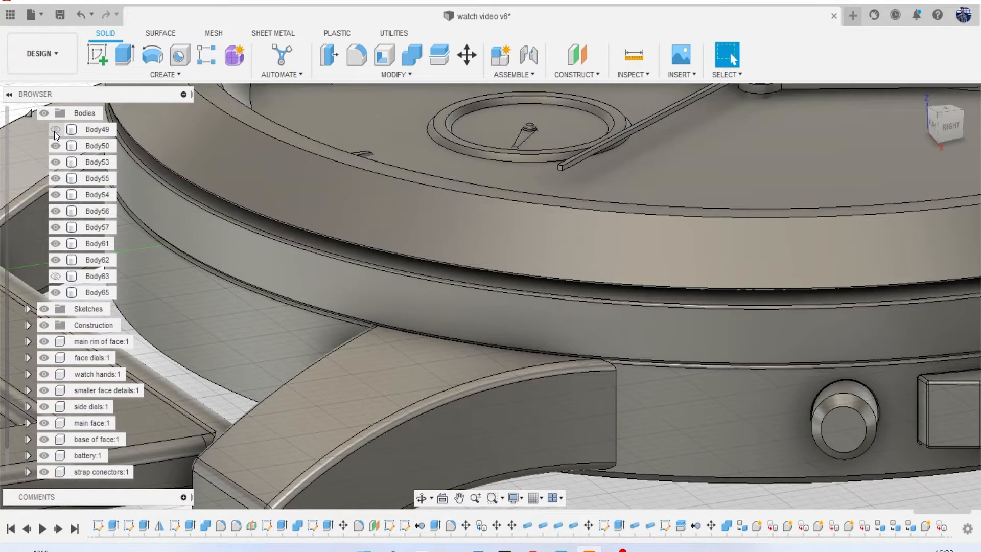
{"action": "left_click", "coordinate": [55, 130]}
{"action": "scroll", "coordinate": [346, 267], "scroll_direction": "down", "scroll_amount": 5}
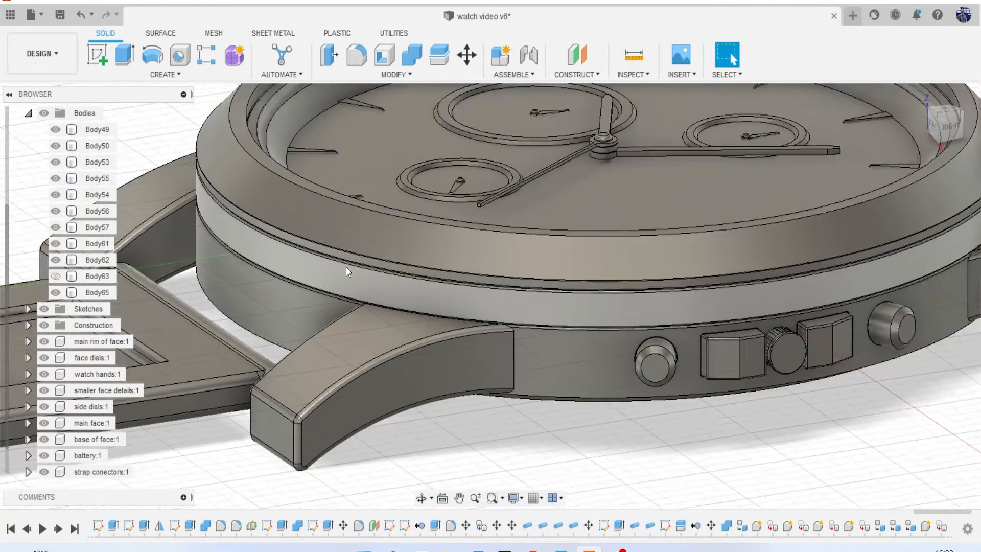
{"action": "scroll", "coordinate": [345, 268], "scroll_direction": "down", "scroll_amount": 3}
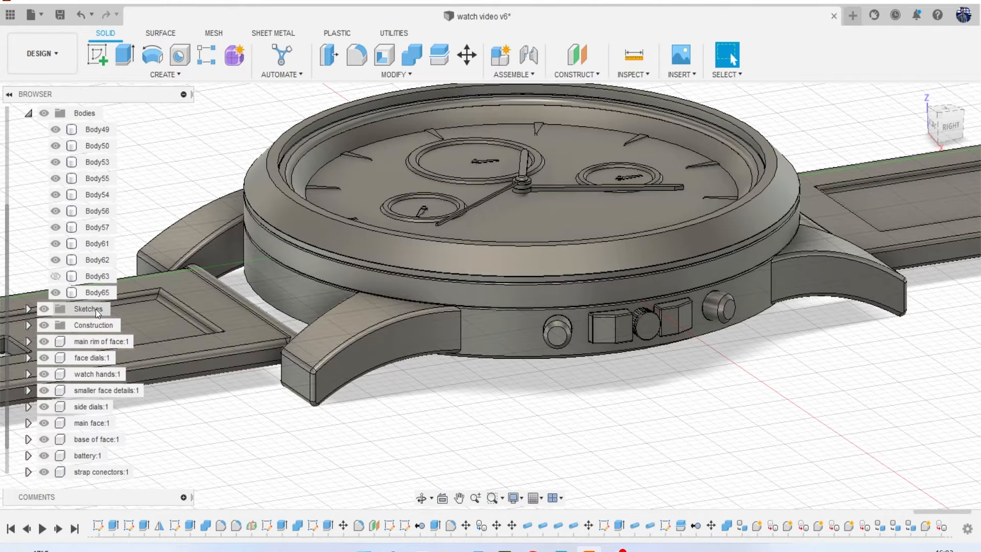
Move Body49, the thin ring under the bezel, into the main rim of face component.
{"action": "scroll", "coordinate": [104, 382], "scroll_direction": "down", "scroll_amount": 1}
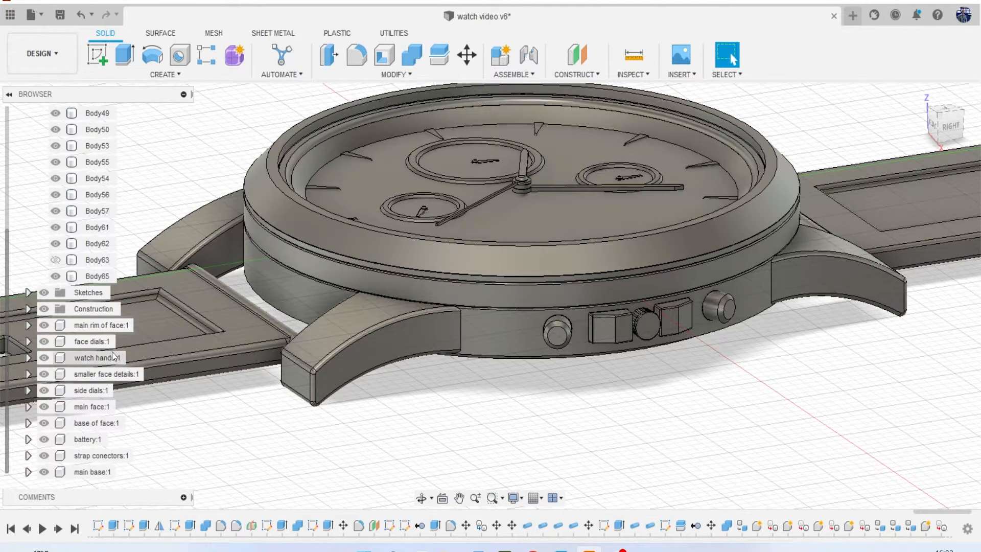
{"action": "scroll", "coordinate": [105, 286], "scroll_direction": "up", "scroll_amount": 3}
{"action": "left_click_drag", "start_coordinate": [93, 163], "coordinate": [100, 378]}
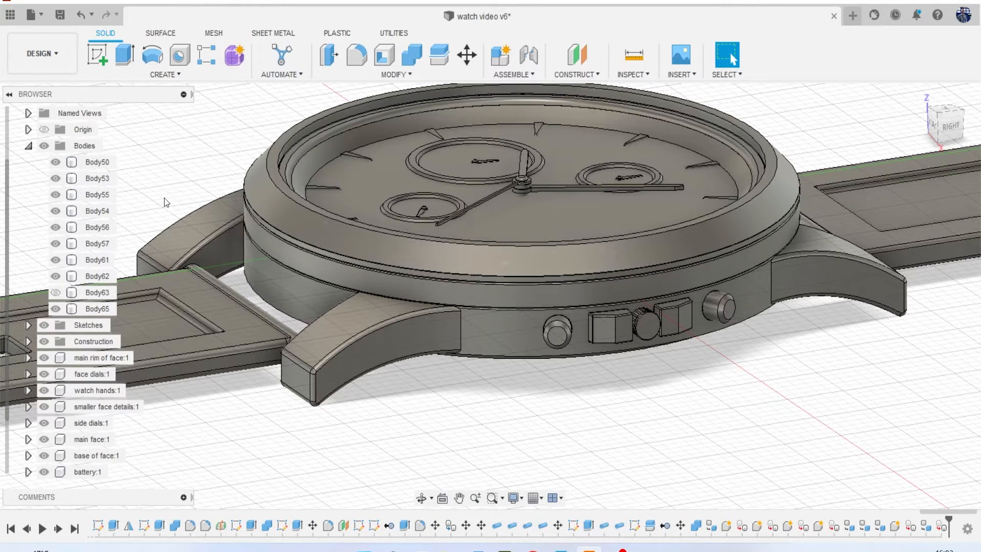
Toggle the visibility of Body50 to check which part of the watch it is.
{"action": "left_click", "coordinate": [55, 162]}
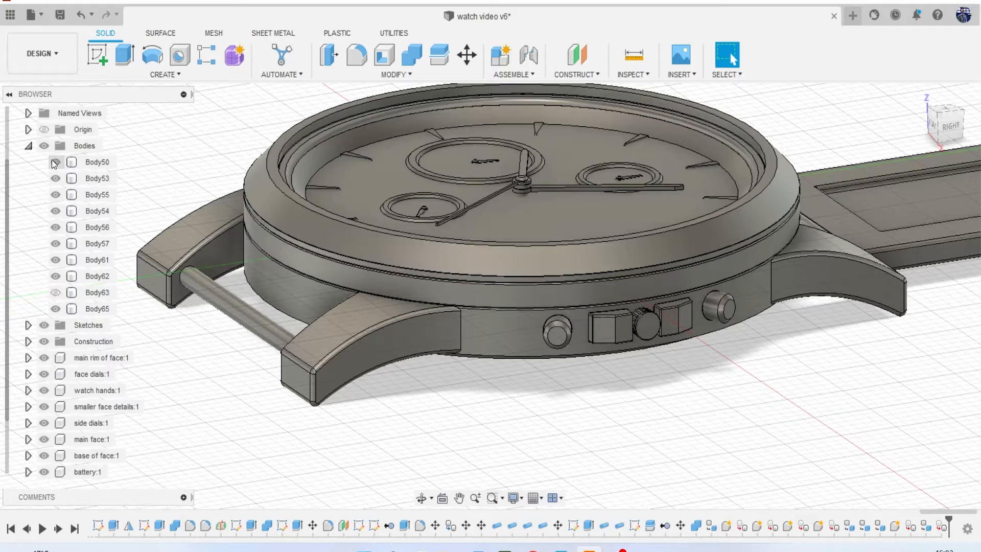
{"action": "left_click", "coordinate": [53, 161]}
{"action": "scroll", "coordinate": [140, 286], "scroll_direction": "down", "scroll_amount": 3}
{"action": "scroll", "coordinate": [349, 347], "scroll_direction": "up", "scroll_amount": 8}
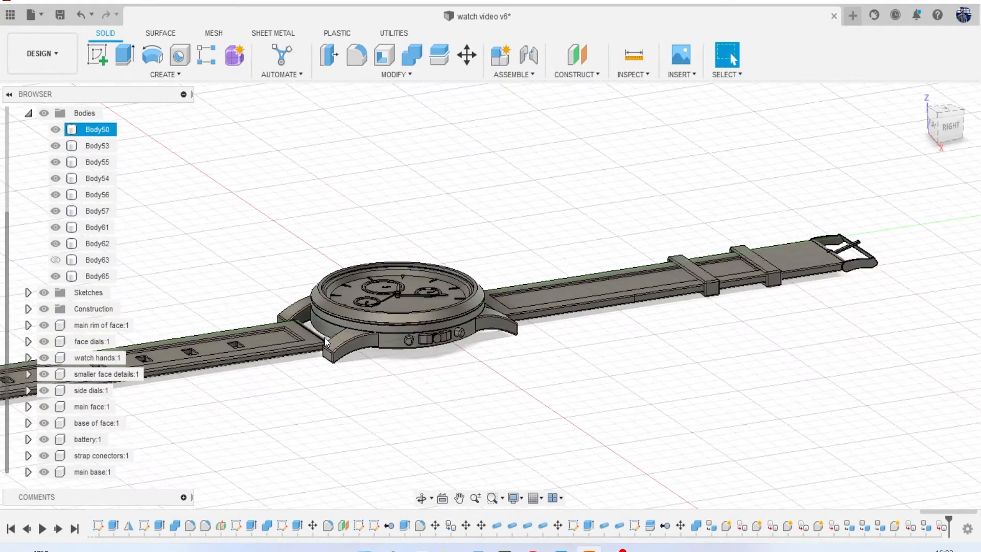
{"action": "scroll", "coordinate": [323, 337], "scroll_direction": "up", "scroll_amount": 3}
{"action": "scroll", "coordinate": [92, 144], "scroll_direction": "up", "scroll_amount": 3}
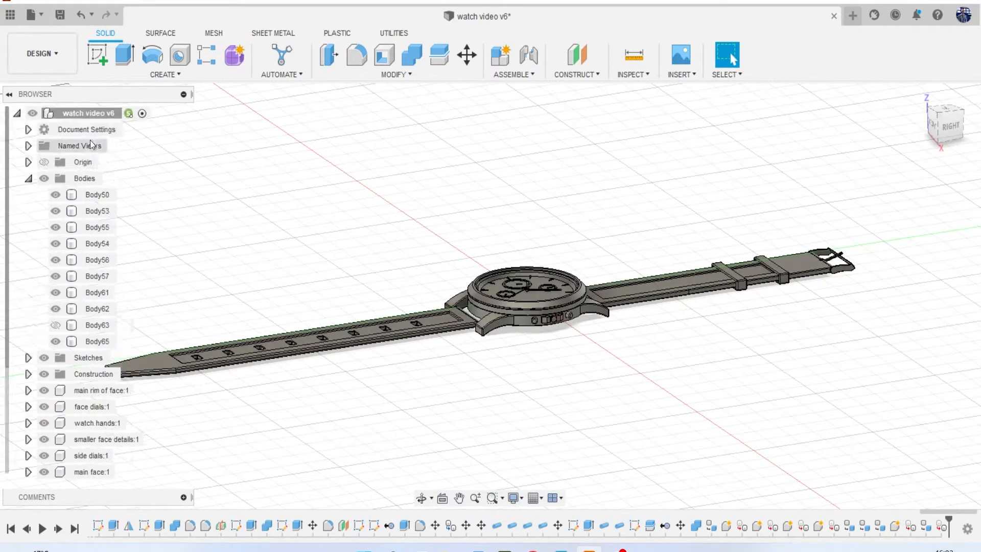
Create an internal standard component named "straps" under the top-level watch design, then reactivate the top-level design.
{"action": "right_click", "coordinate": [95, 115]}
{"action": "left_click", "coordinate": [126, 123]}
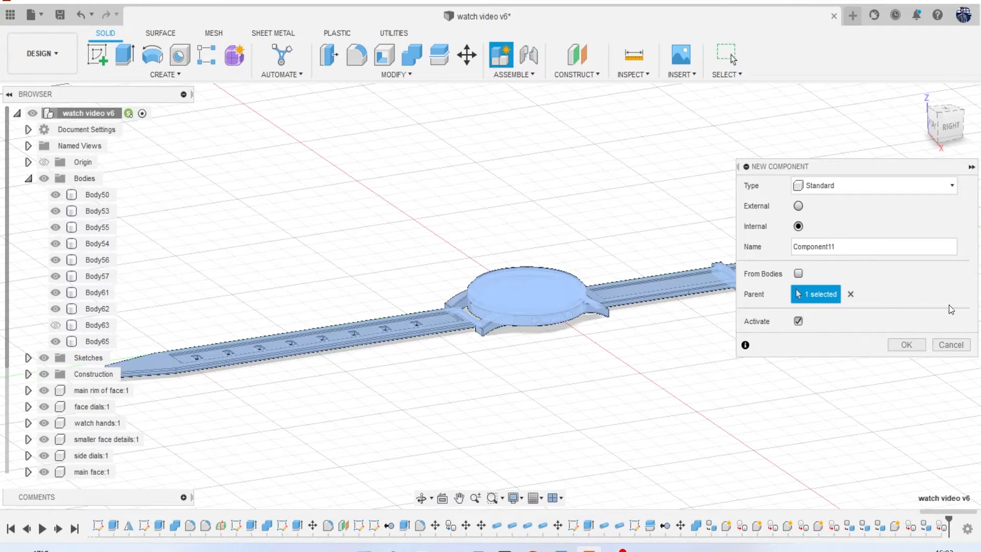
{"action": "double_click", "coordinate": [866, 244]}
{"action": "type", "text": "straps"}
{"action": "left_click", "coordinate": [907, 345]}
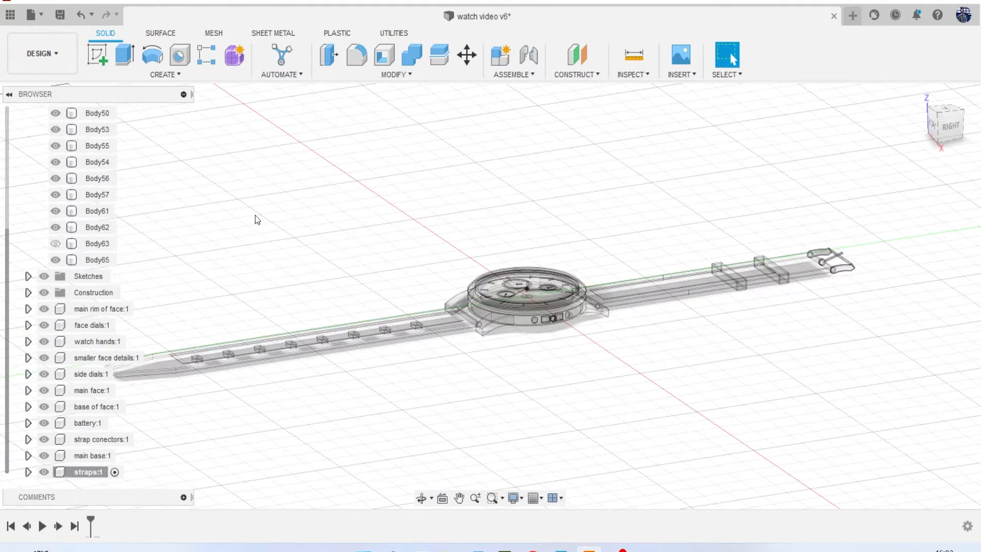
{"action": "scroll", "coordinate": [75, 138], "scroll_direction": "up", "scroll_amount": 3}
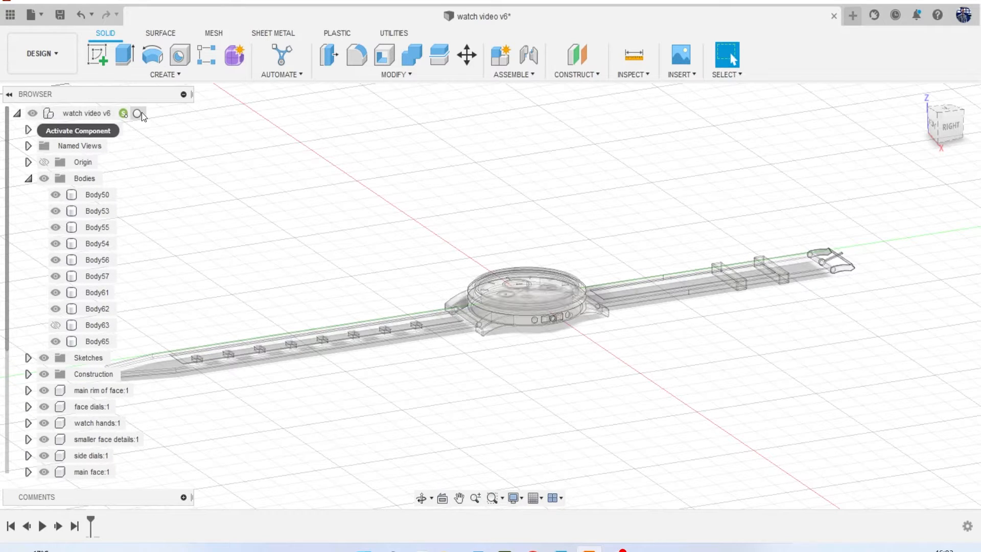
{"action": "left_click", "coordinate": [142, 113]}
Move Body50, the strap half with the buckle holes, into the straps component.
{"action": "left_click", "coordinate": [109, 200]}
{"action": "middle_click_drag", "start_coordinate": [198, 223], "coordinate": [289, 126]}
{"action": "scroll", "coordinate": [84, 226], "scroll_direction": "down", "scroll_amount": 2}
{"action": "left_click_drag", "start_coordinate": [97, 129], "coordinate": [87, 472]}
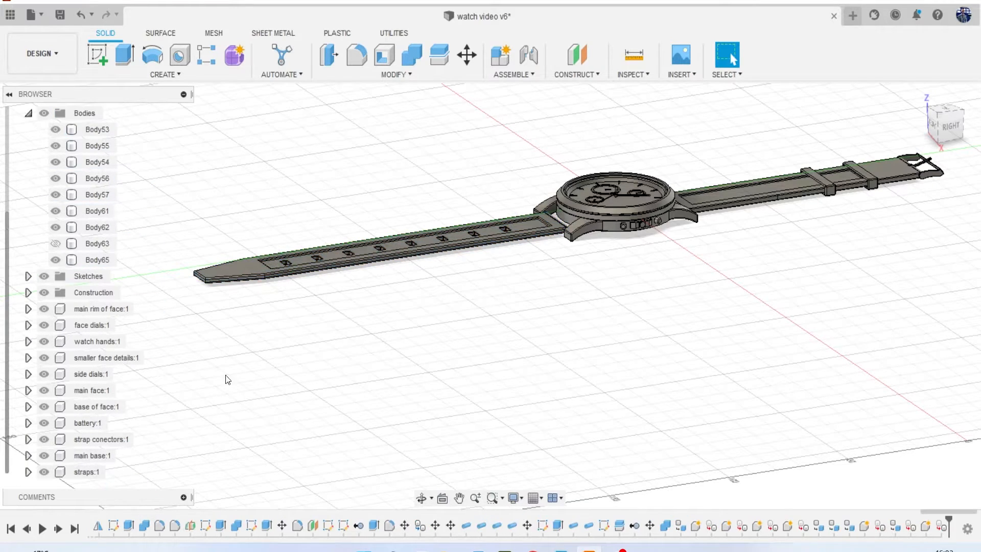
Isolate Body53 to check which part of the watch it is, then unisolate it to show the whole watch.
{"action": "left_click", "coordinate": [104, 129]}
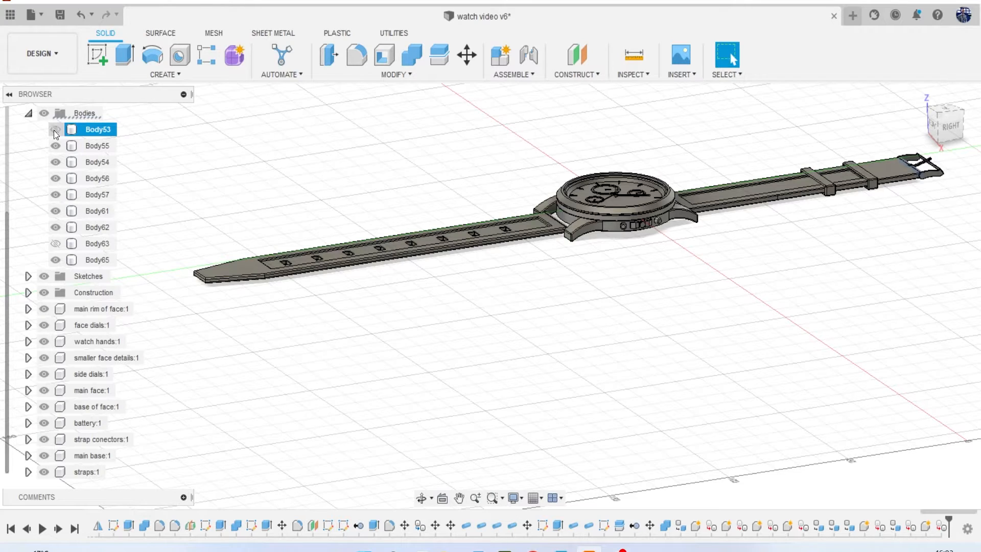
{"action": "middle_click_drag", "start_coordinate": [683, 248], "coordinate": [556, 327]}
{"action": "scroll", "coordinate": [556, 326], "scroll_direction": "up", "scroll_amount": 3}
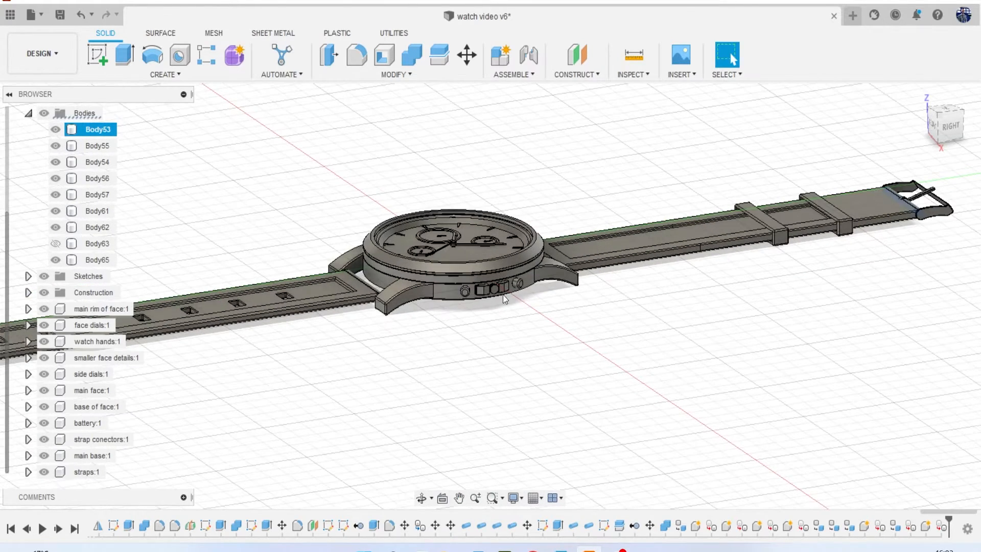
{"action": "right_click", "coordinate": [103, 131]}
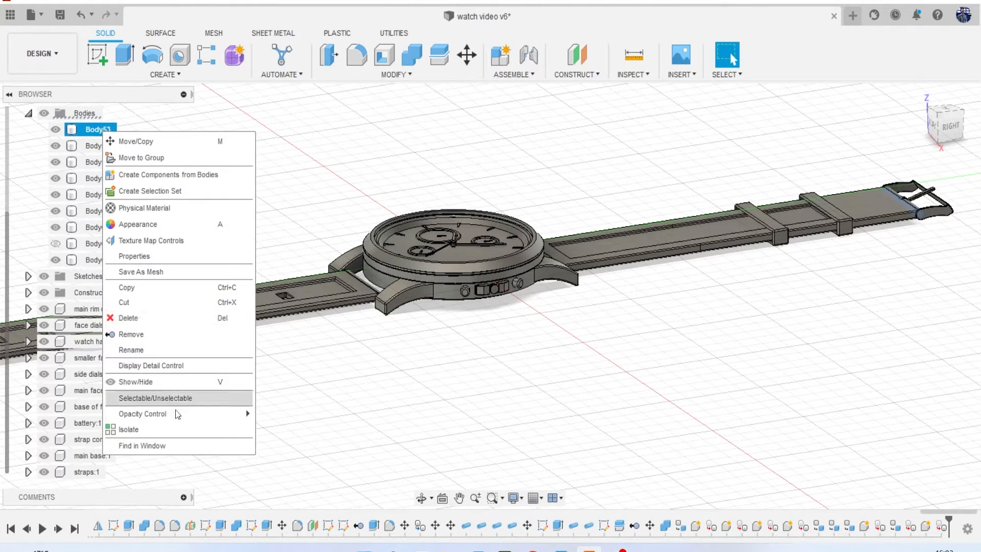
{"action": "left_click", "coordinate": [170, 431]}
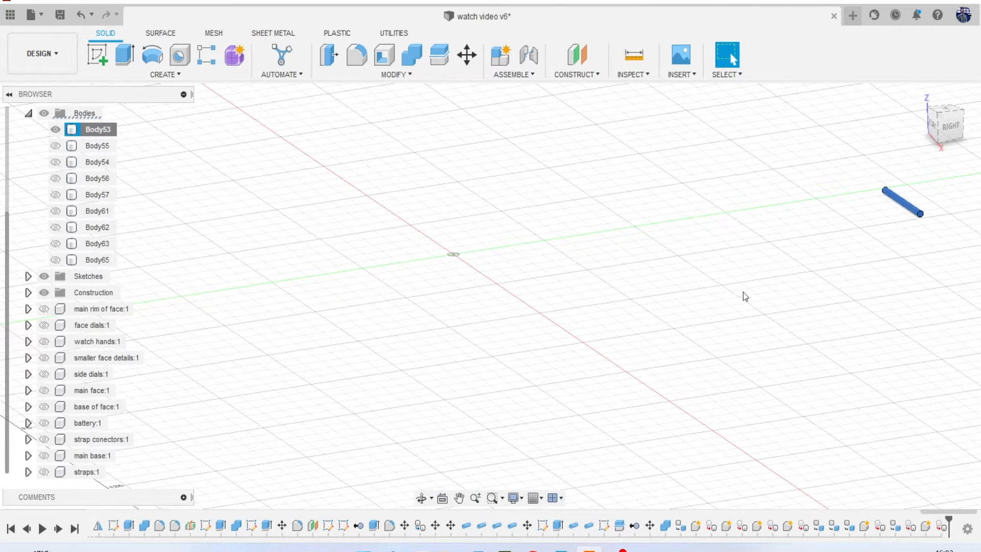
{"action": "middle_click_drag", "start_coordinate": [893, 269], "coordinate": [808, 284]}
{"action": "left_click", "coordinate": [808, 284]}
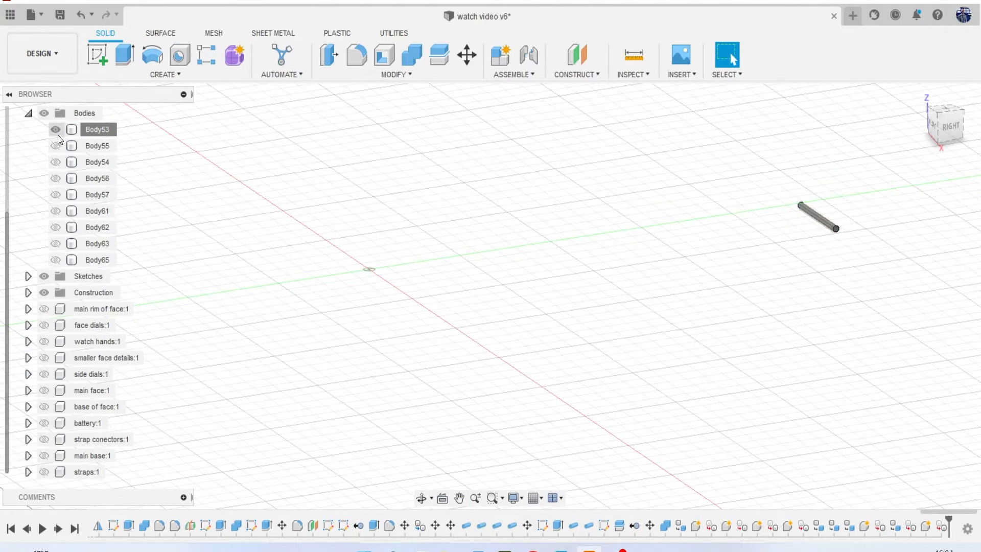
{"action": "right_click", "coordinate": [103, 130]}
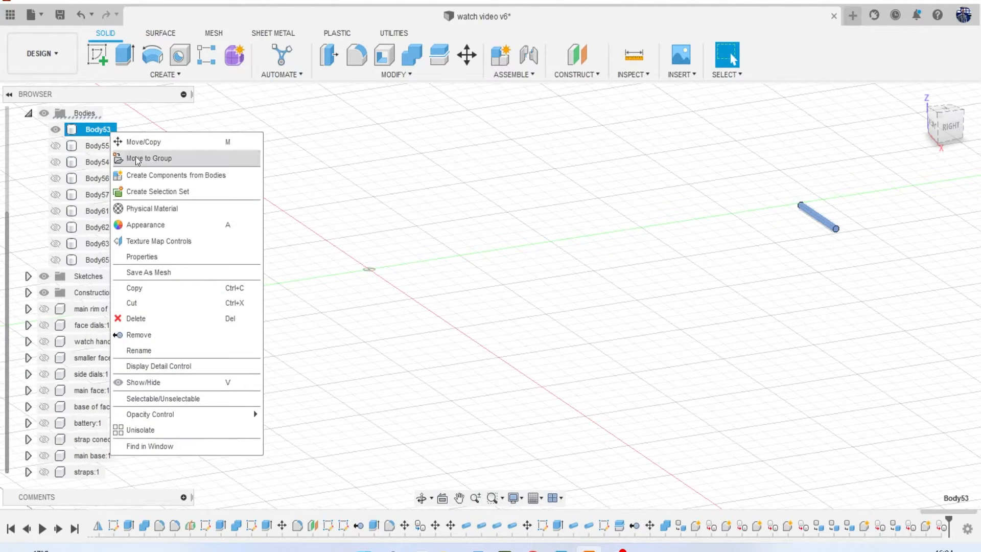
{"action": "left_click", "coordinate": [155, 429]}
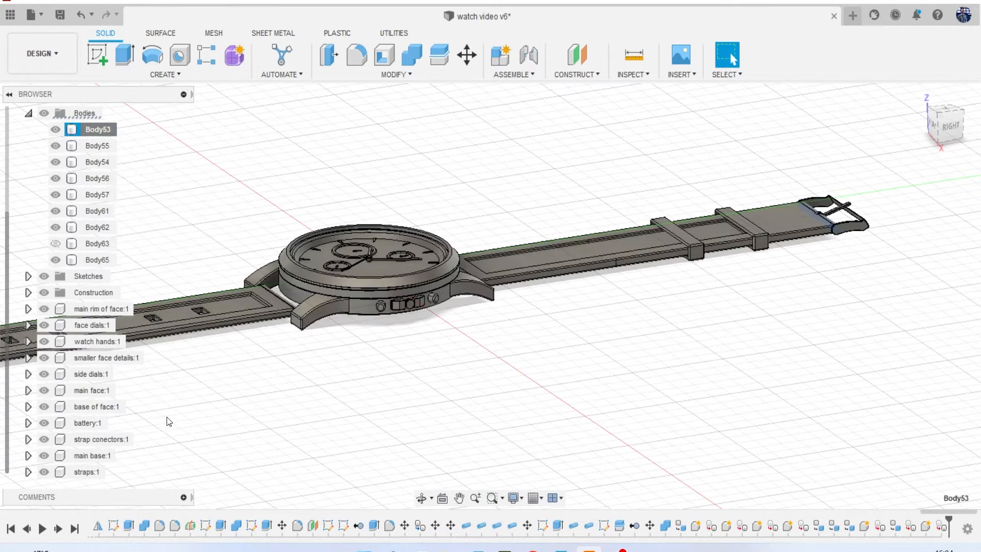
Toggle the visibility of Body55 and Body54 to check which parts of the watch they are.
{"action": "left_click", "coordinate": [56, 151]}
{"action": "left_click", "coordinate": [56, 151]}
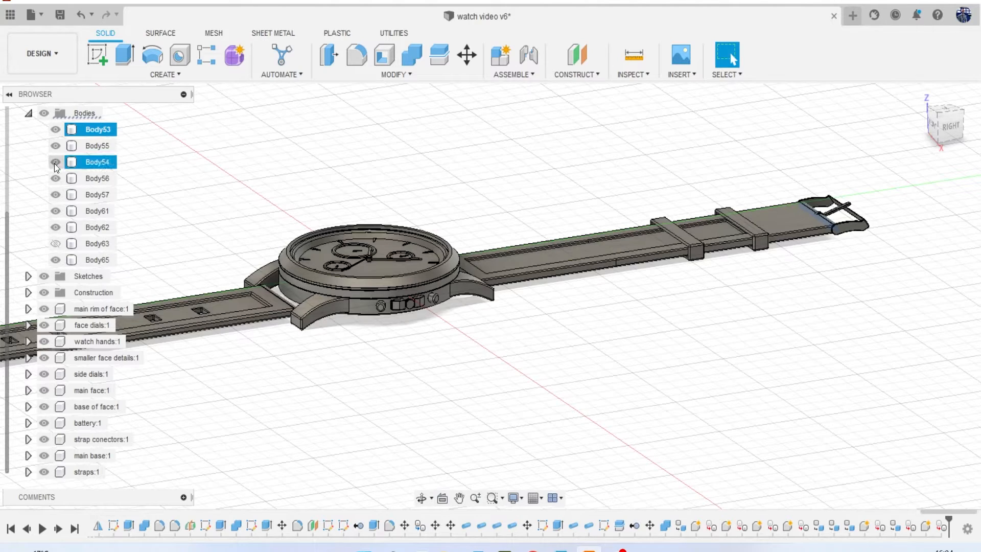
{"action": "left_click", "coordinate": [55, 163]}
{"action": "left_click", "coordinate": [55, 162]}
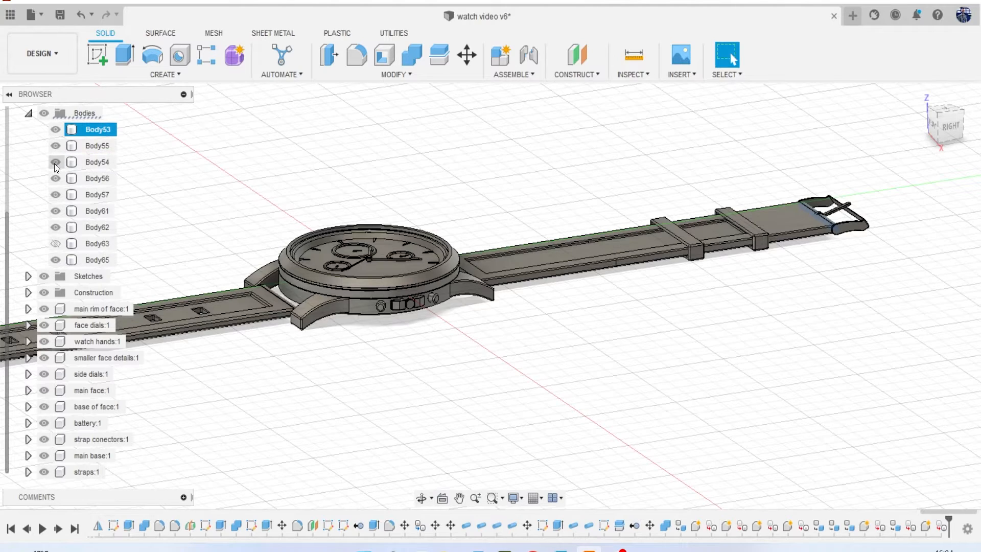
Isolate Body54 to identify it, then unisolate it and clear the selection.
{"action": "right_click", "coordinate": [87, 162]}
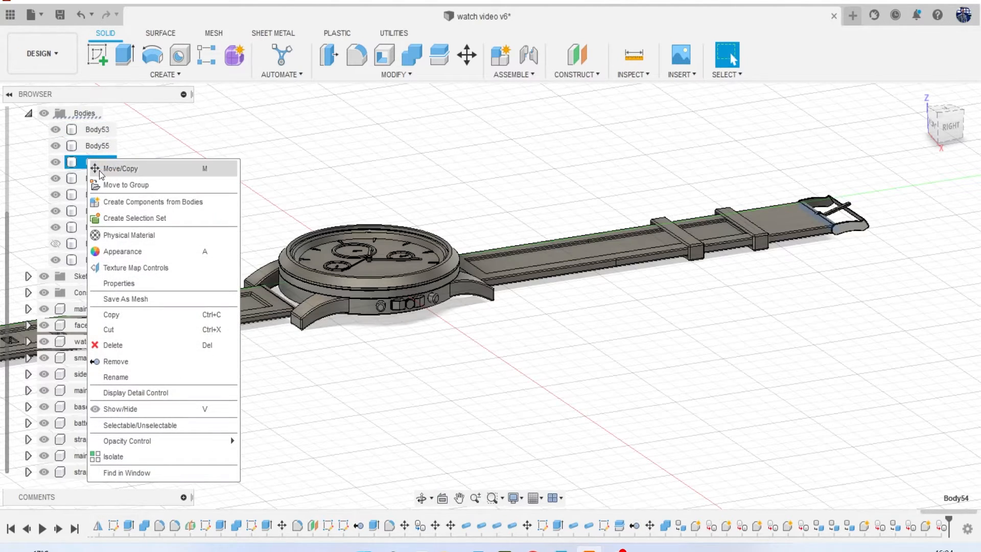
{"action": "left_click", "coordinate": [163, 455]}
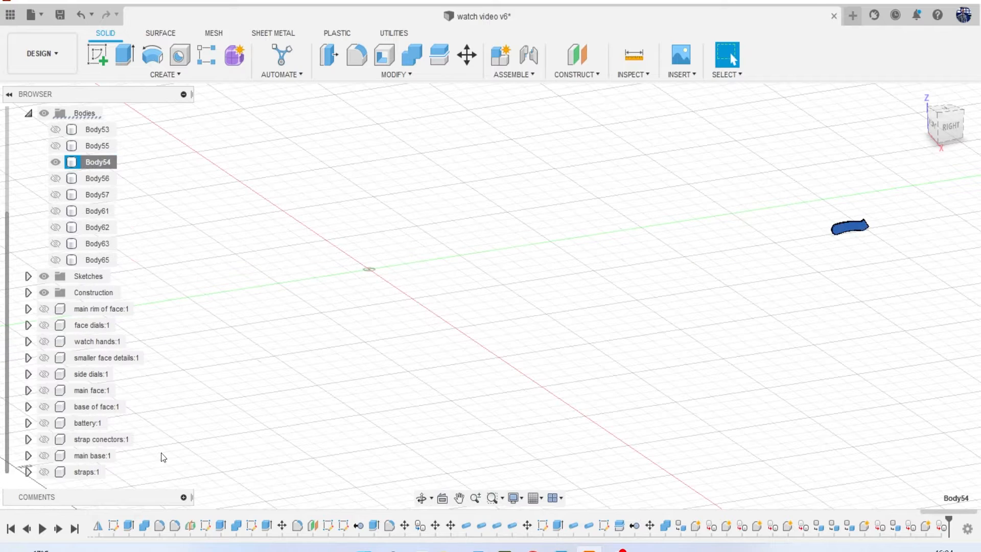
{"action": "right_click", "coordinate": [94, 163]}
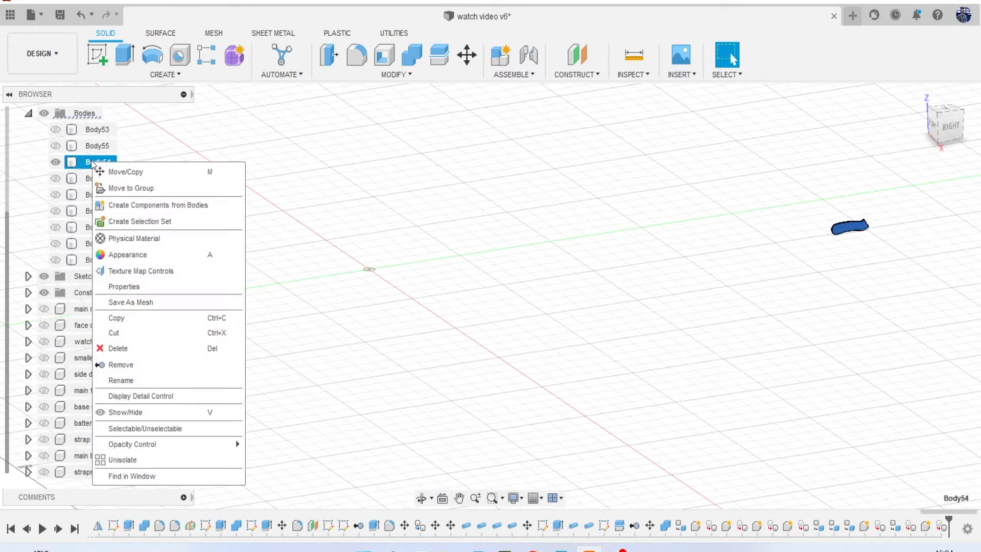
{"action": "left_click", "coordinate": [176, 459]}
{"action": "left_click", "coordinate": [219, 220]}
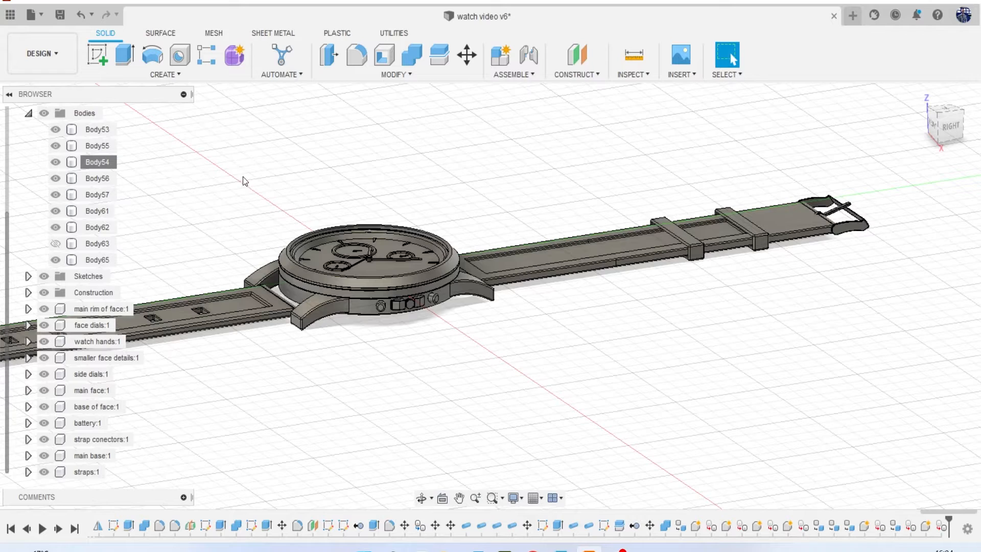
Select Body56 and isolate Body57 to check which parts of the watch they are, restoring the whole watch at the end.
{"action": "left_click", "coordinate": [107, 180]}
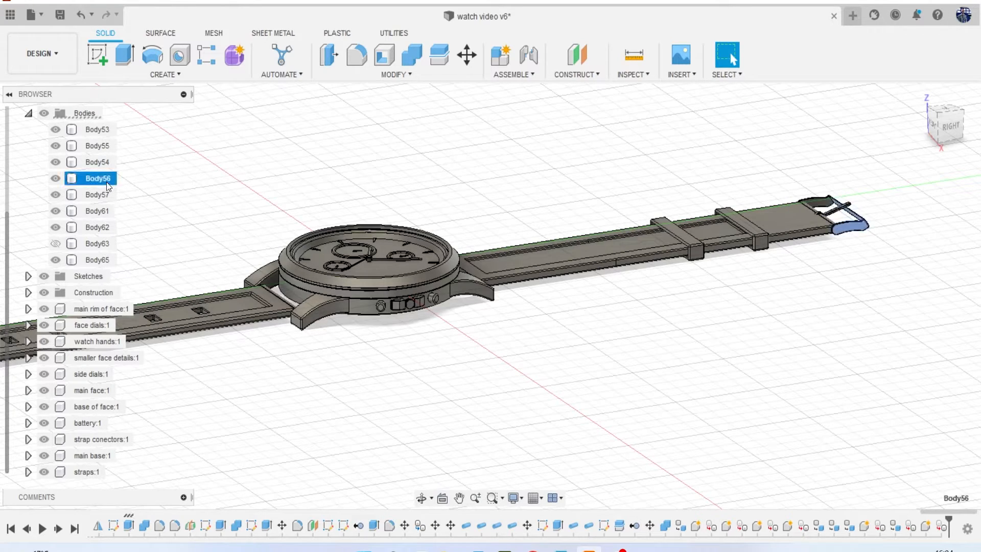
{"action": "left_click", "coordinate": [98, 193]}
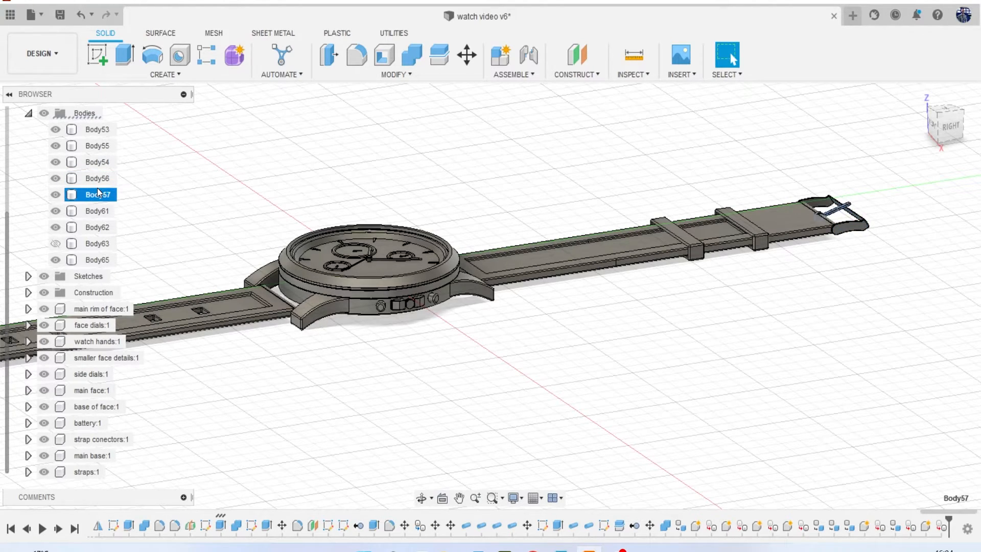
{"action": "right_click", "coordinate": [97, 189]}
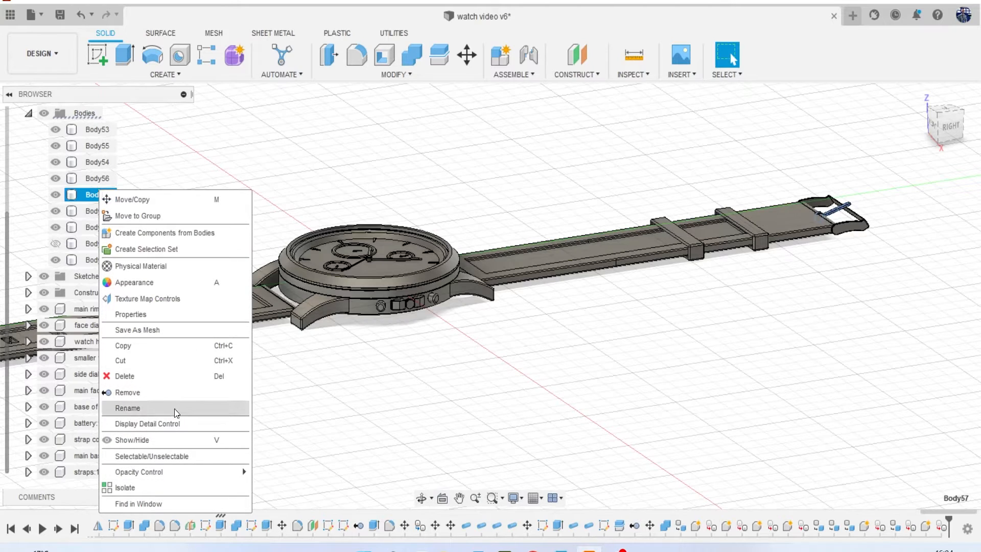
{"action": "left_click", "coordinate": [125, 487]}
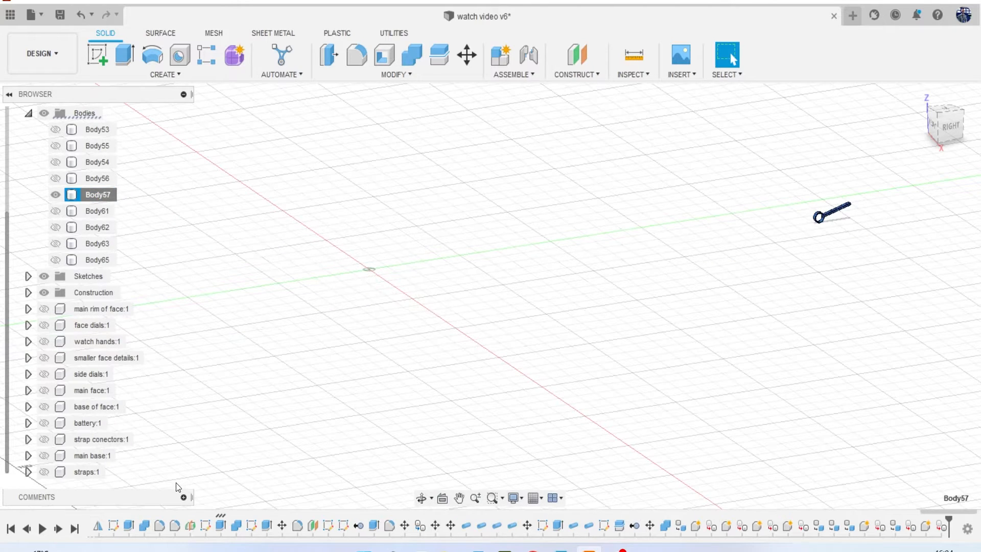
{"action": "right_click", "coordinate": [96, 195]}
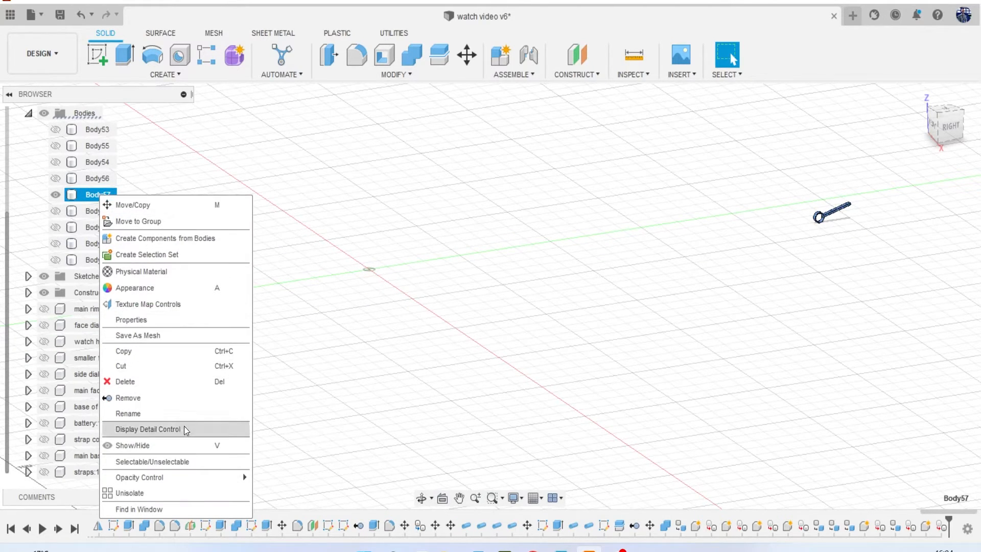
{"action": "left_click", "coordinate": [165, 493]}
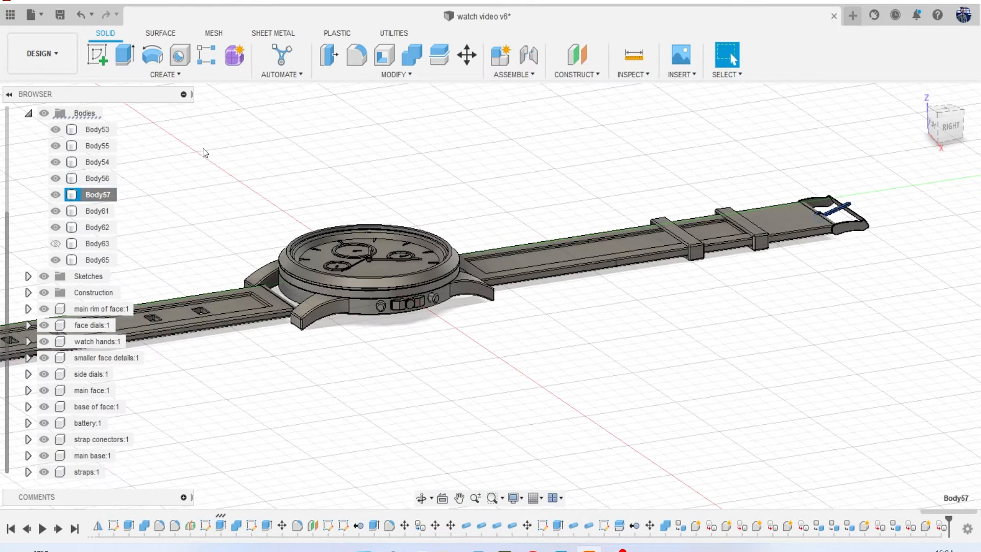
{"action": "left_click", "coordinate": [203, 148]}
Create a new standard internal component named "watch fastiner" under the top-level watch design.
{"action": "scroll", "coordinate": [78, 117], "scroll_direction": "up", "scroll_amount": 3}
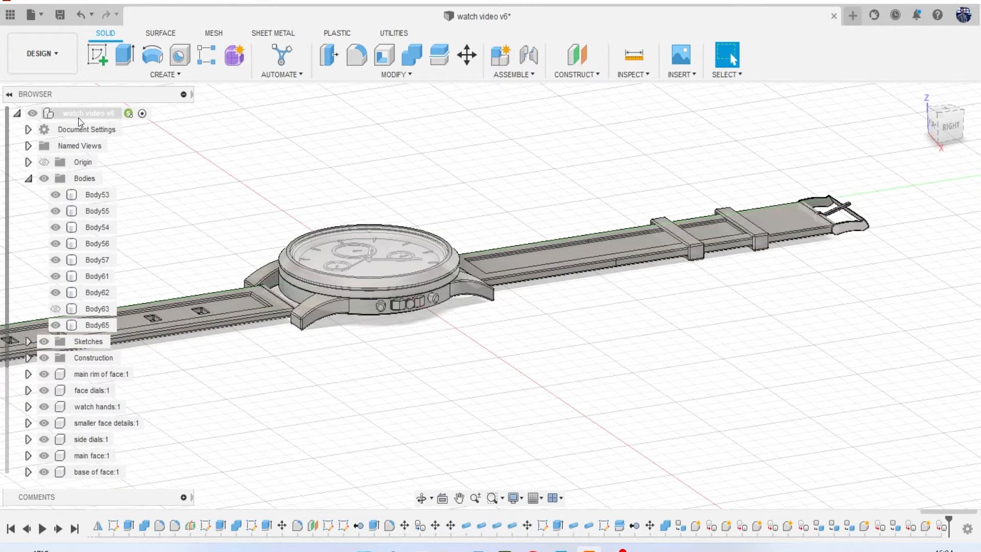
{"action": "right_click", "coordinate": [86, 116]}
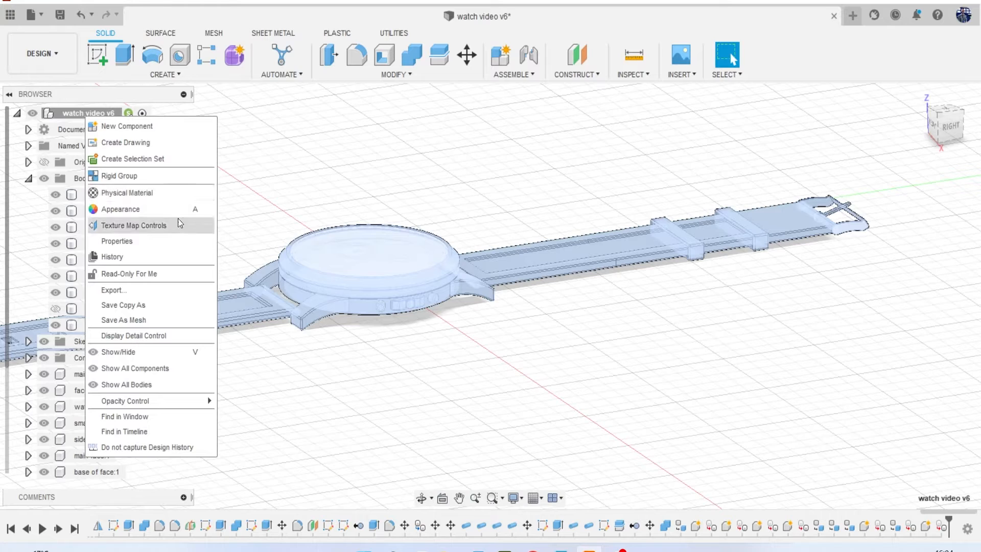
{"action": "left_click", "coordinate": [149, 126]}
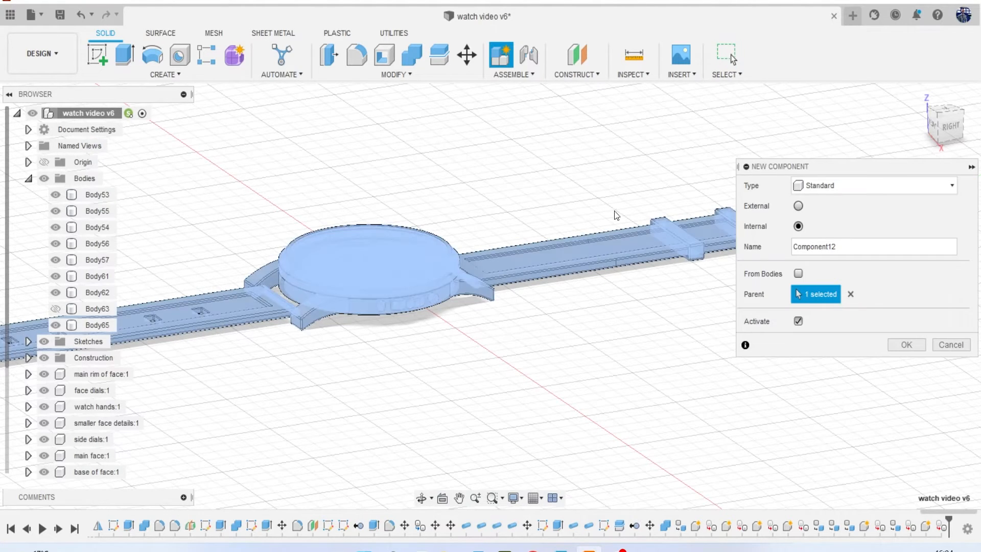
{"action": "double_click", "coordinate": [856, 246]}
{"action": "type", "text": "w"}
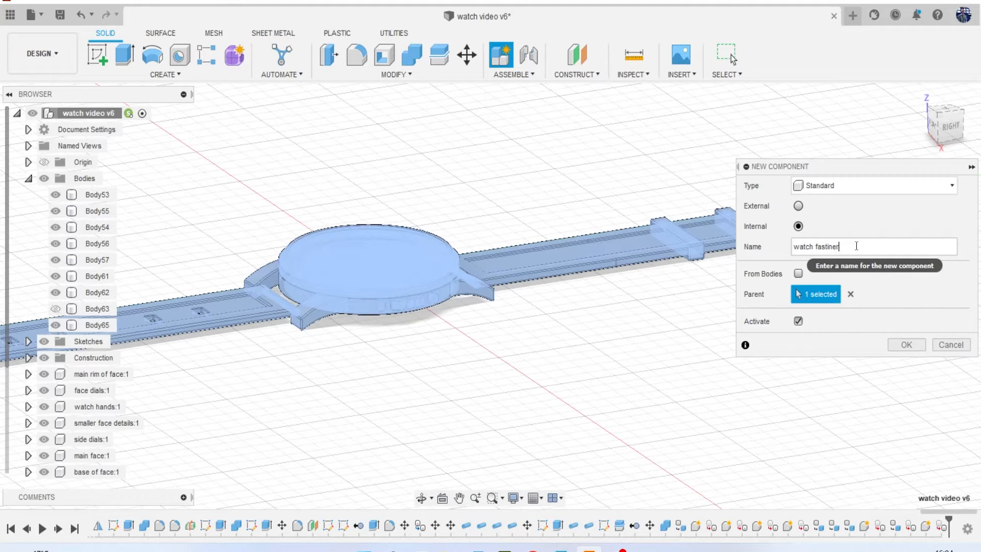
{"action": "type", "text": "atch fastiner"}
{"action": "left_click", "coordinate": [893, 345]}
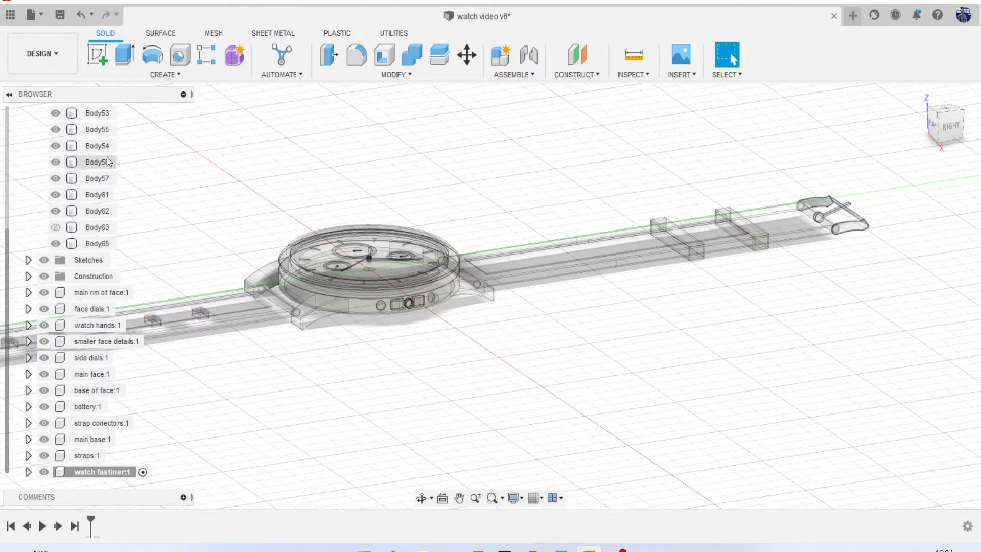
Reactivate the top-level design and move the buckle bodies Body53, Body55, Body54, Body56 and Body57 into the watch fastiner component.
{"action": "scroll", "coordinate": [106, 157], "scroll_direction": "up", "scroll_amount": 3}
{"action": "left_click", "coordinate": [142, 113]}
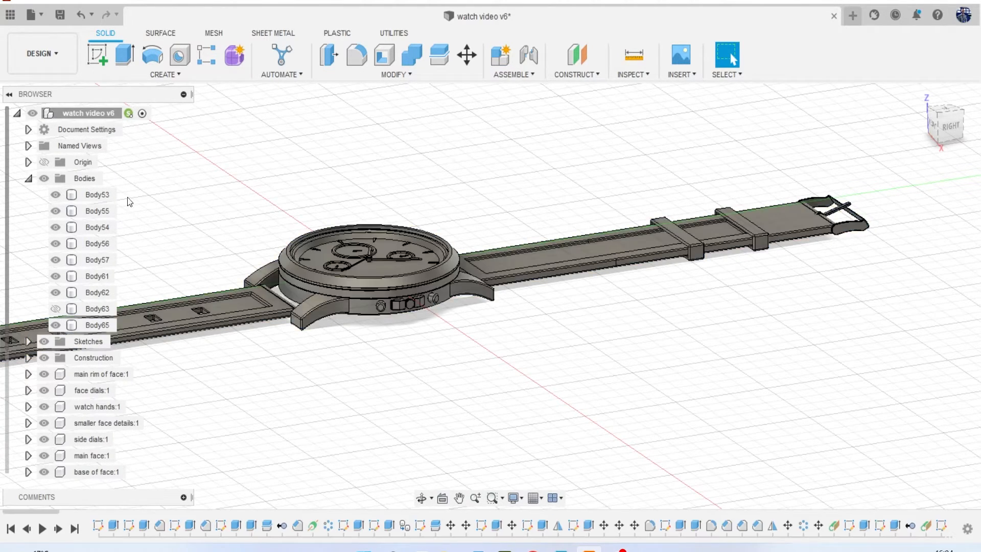
{"action": "left_click", "coordinate": [98, 195]}
{"action": "left_click", "coordinate": [98, 211], "text": "ctrl"}
{"action": "left_click", "coordinate": [99, 228], "text": "ctrl"}
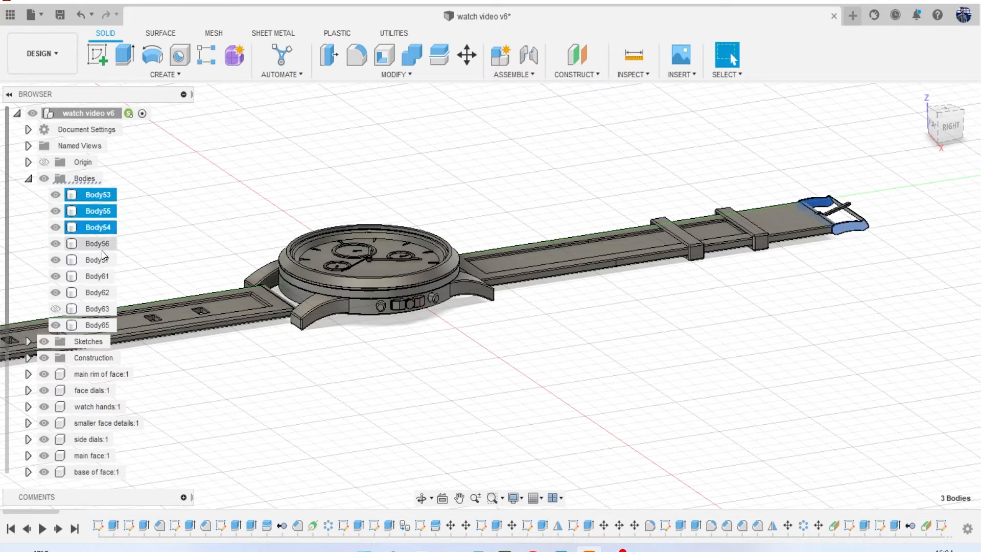
{"action": "left_click", "coordinate": [101, 250], "text": "ctrl"}
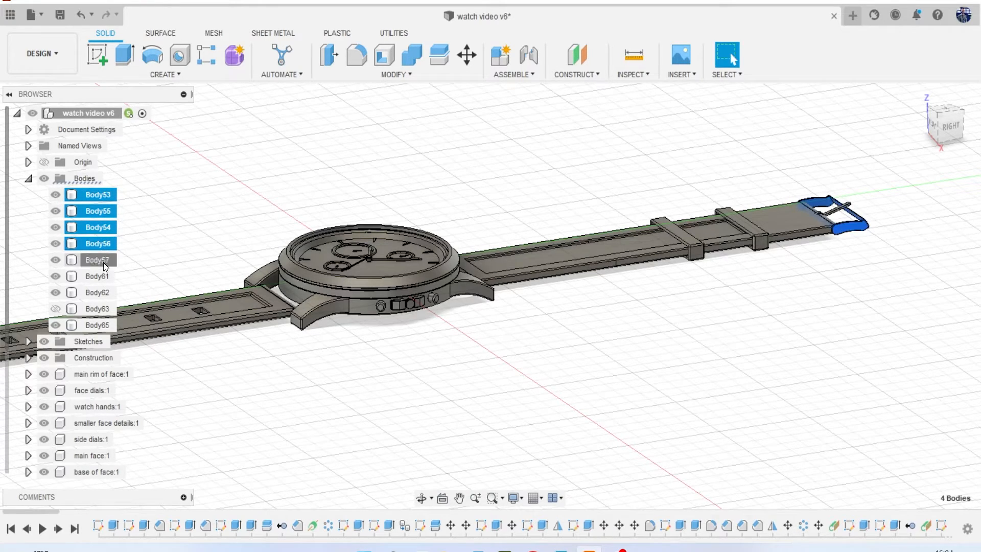
{"action": "left_click", "coordinate": [104, 262], "text": "ctrl"}
{"action": "left_click", "coordinate": [104, 276], "text": "ctrl"}
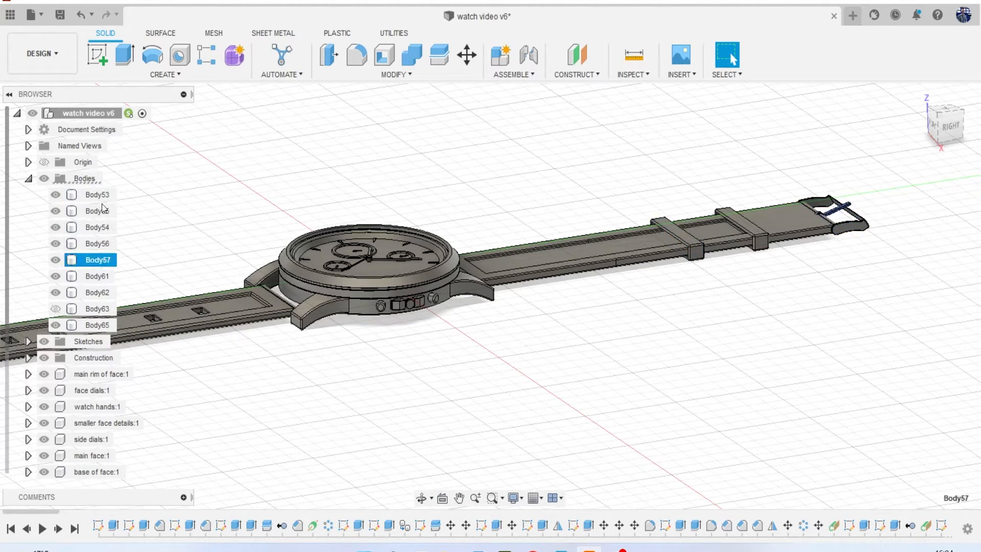
{"action": "left_click", "coordinate": [104, 275], "text": "ctrl"}
{"action": "scroll", "coordinate": [113, 271], "scroll_direction": "down", "scroll_amount": 3}
{"action": "left_click_drag", "start_coordinate": [100, 179], "coordinate": [96, 474]}
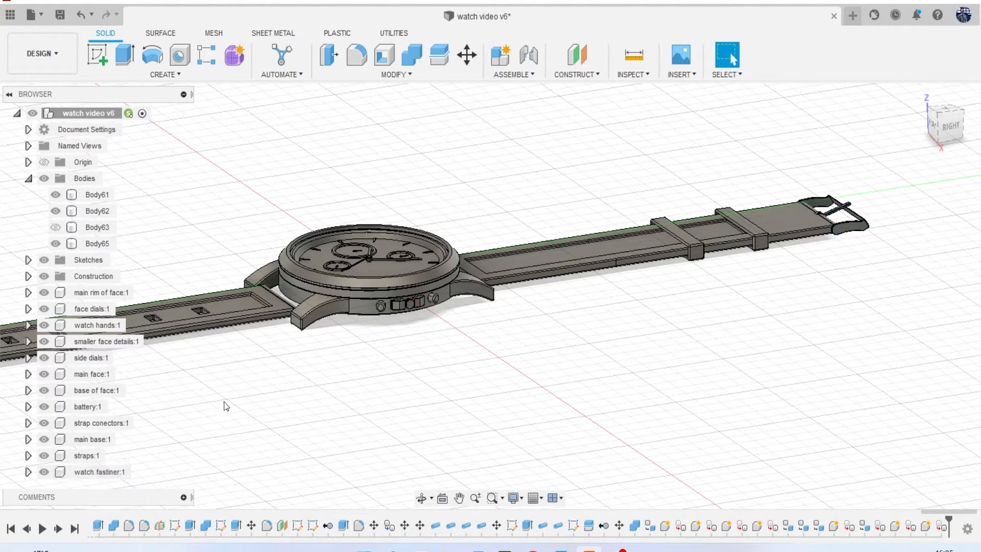
Toggle Body62's visibility to identify it, and create a new internal component named "strap supports" under the top-level design.
{"action": "left_click", "coordinate": [57, 211]}
{"action": "left_click", "coordinate": [57, 211]}
{"action": "right_click", "coordinate": [100, 117]}
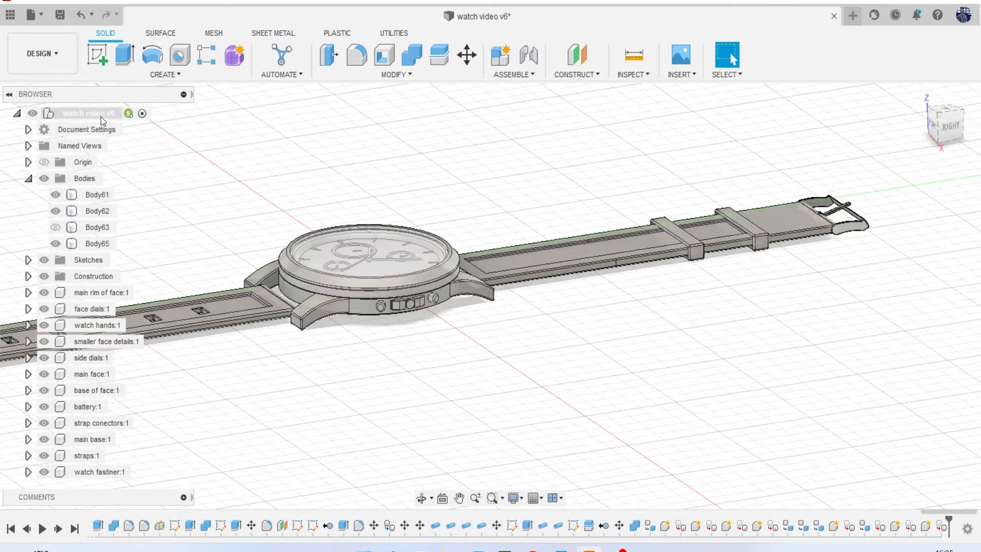
{"action": "left_click", "coordinate": [131, 125]}
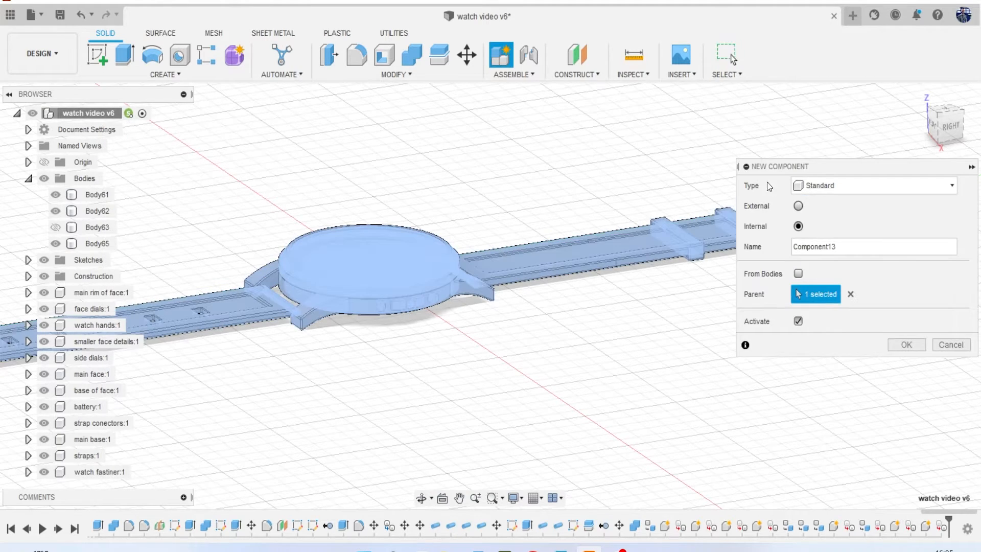
{"action": "double_click", "coordinate": [872, 242]}
{"action": "type", "text": "strap supports"}
{"action": "left_click", "coordinate": [922, 345]}
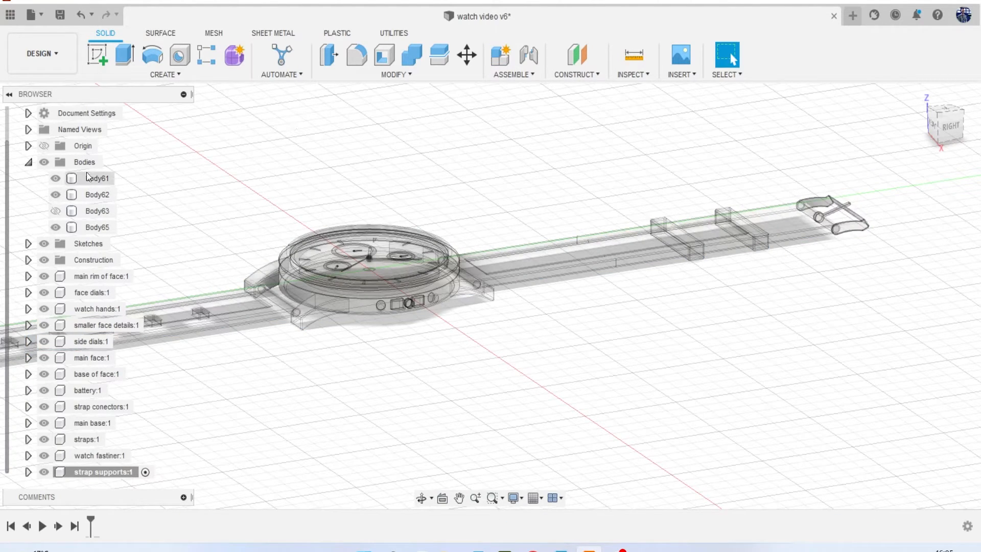
Reactivate the top-level design and move the two strap loop bodies, Body61 and Body62, into the strap supports component.
{"action": "scroll", "coordinate": [87, 173], "scroll_direction": "up", "scroll_amount": 1}
{"action": "left_click", "coordinate": [142, 114]}
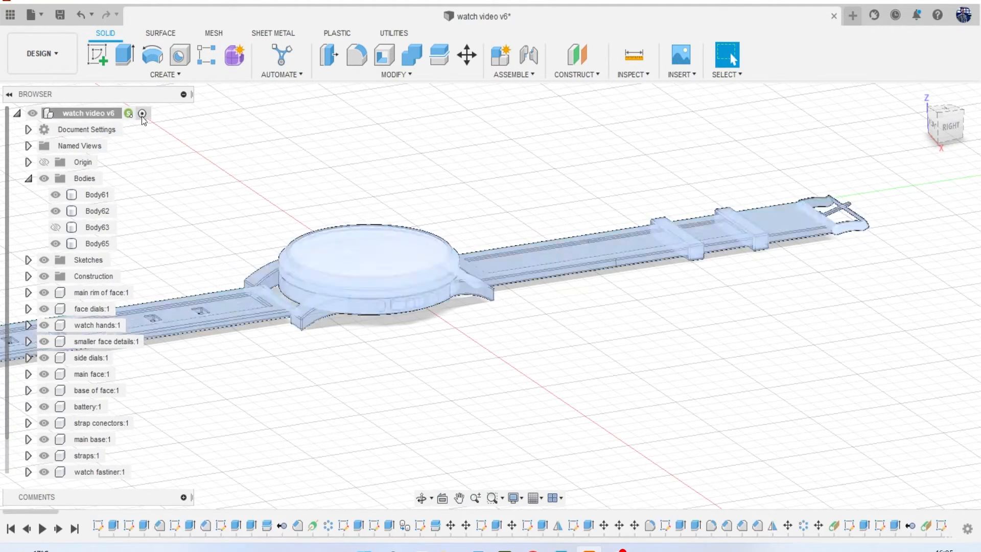
{"action": "left_click", "coordinate": [97, 194]}
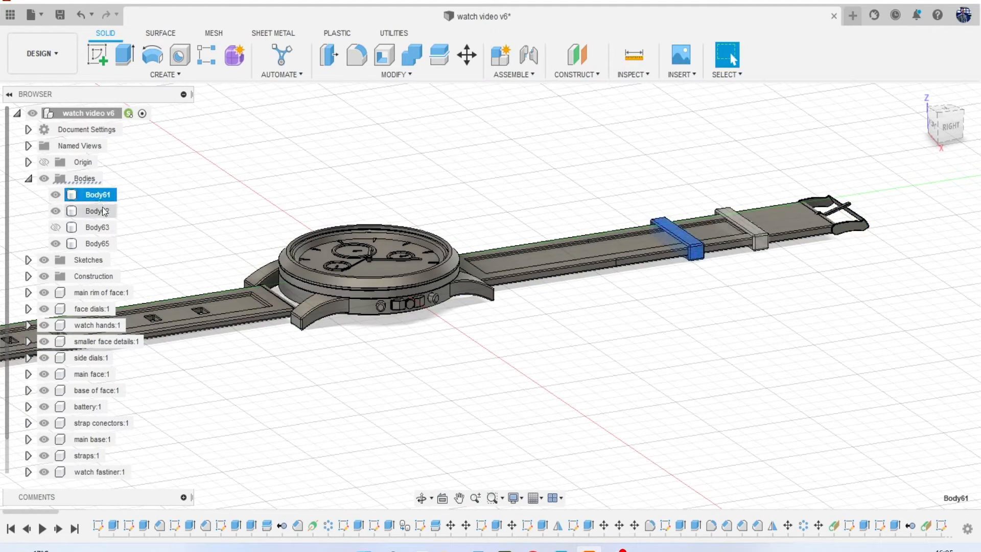
{"action": "left_click", "coordinate": [104, 211], "text": "ctrl"}
{"action": "left_click_drag", "start_coordinate": [103, 207], "coordinate": [102, 474]}
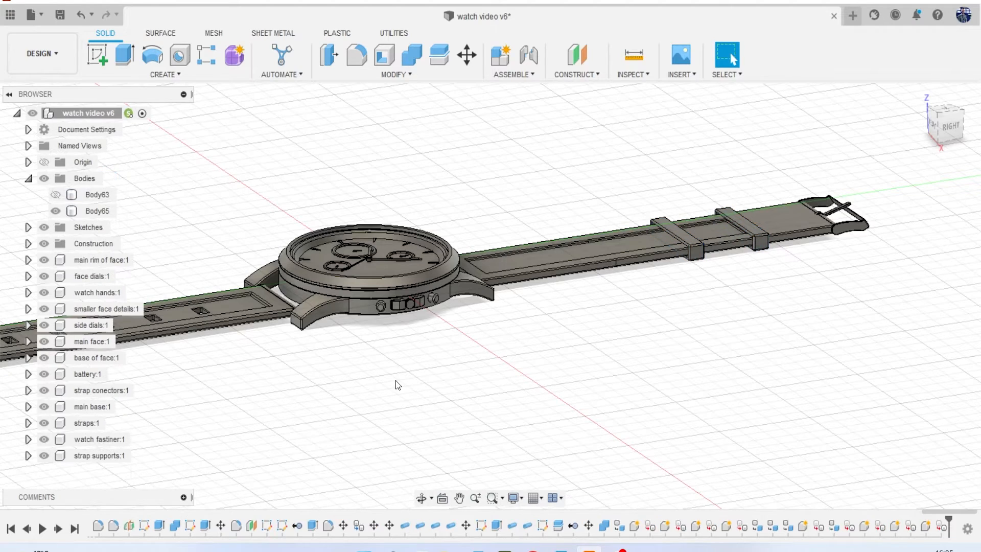
Toggle Body65's visibility to identify it, and move the body into the straps component.
{"action": "left_click", "coordinate": [55, 211]}
{"action": "left_click", "coordinate": [54, 211]}
{"action": "left_click_drag", "start_coordinate": [82, 419], "coordinate": [81, 420]}
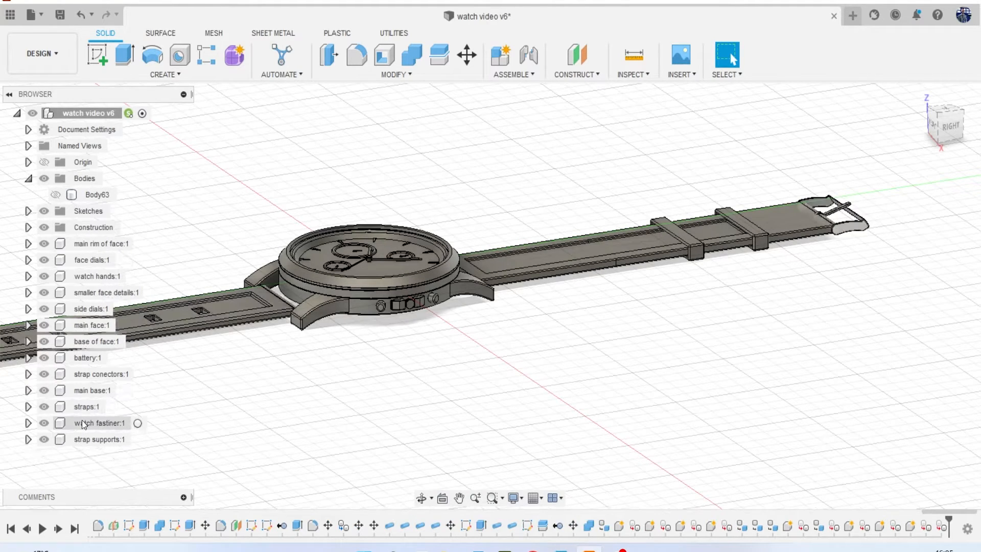
Toggle the visibility of Body63, the glass over the face, rename it "main screen" and create a component from it.
{"action": "left_click", "coordinate": [60, 194]}
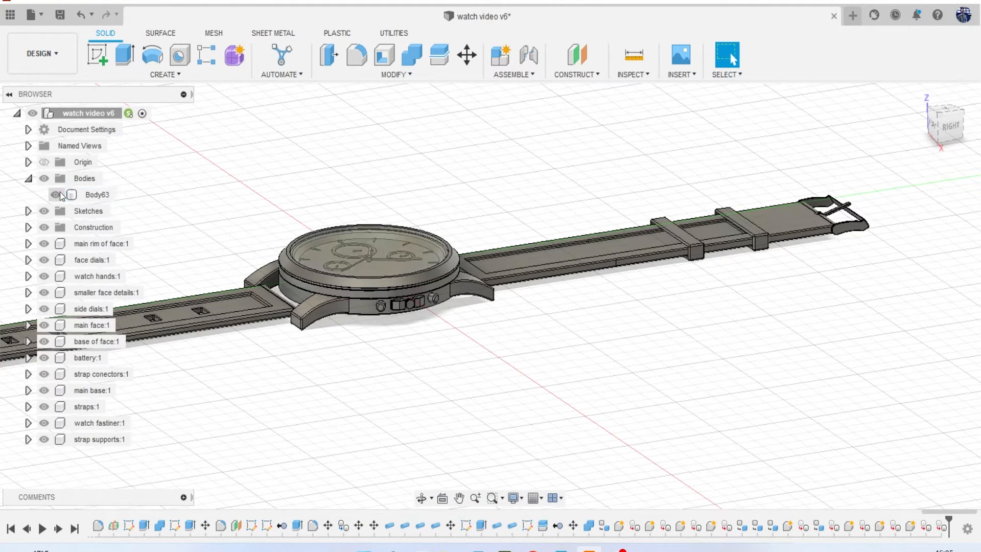
{"action": "right_click", "coordinate": [95, 198]}
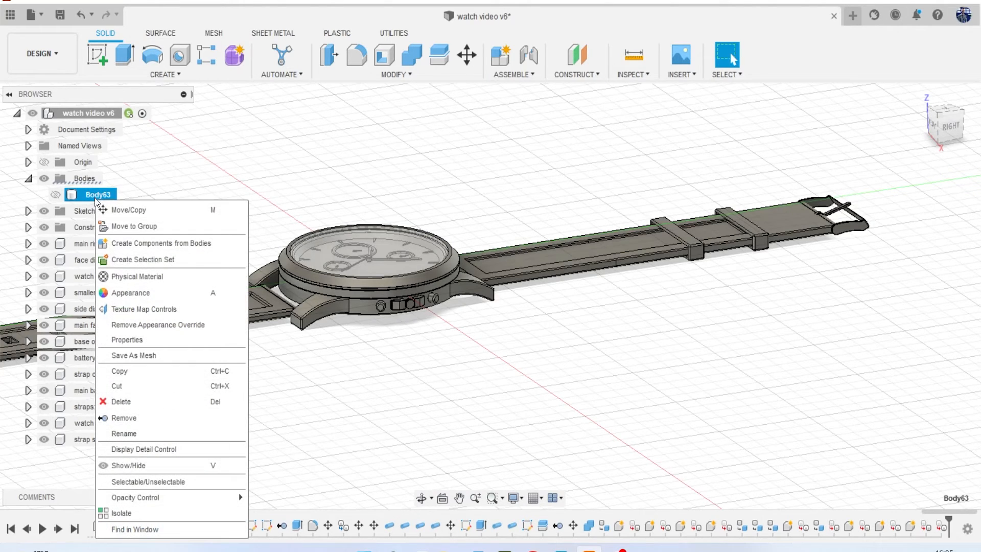
{"action": "left_click", "coordinate": [104, 195]}
{"action": "double_click", "coordinate": [102, 195]}
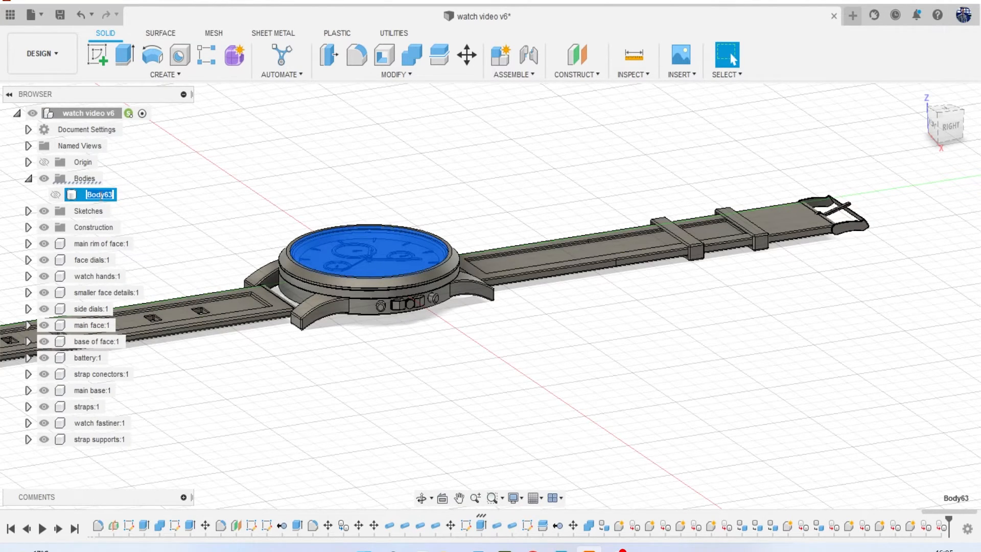
{"action": "type", "text": "main screen"}
{"action": "key", "text": "Return"}
{"action": "left_click", "coordinate": [209, 158]}
{"action": "right_click", "coordinate": [110, 195]}
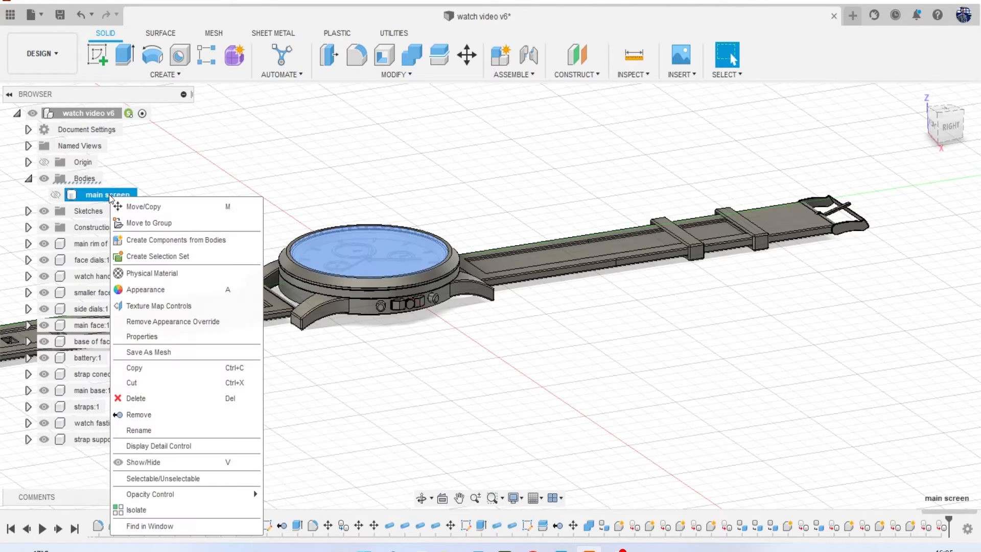
{"action": "left_click", "coordinate": [150, 240]}
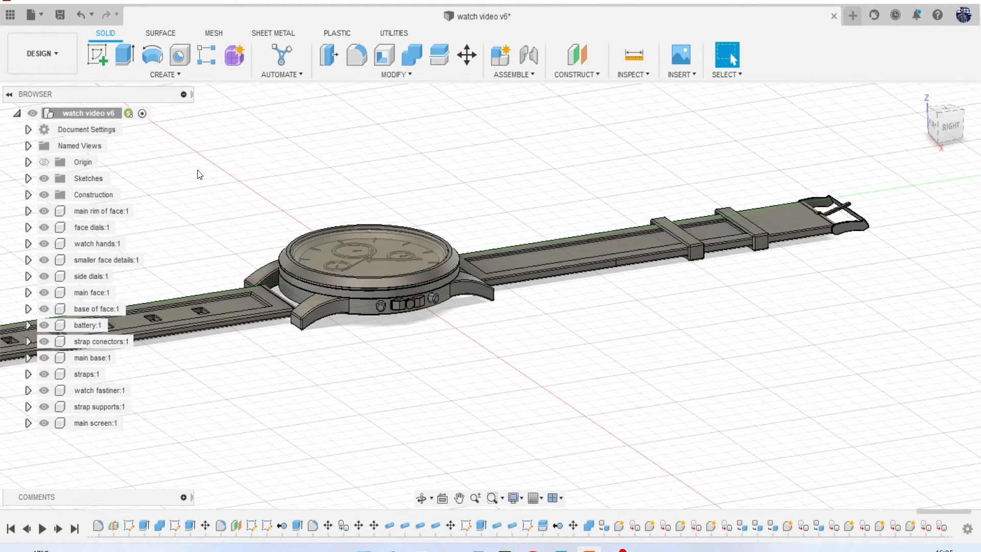
{"action": "scroll", "coordinate": [494, 185], "scroll_direction": "down", "scroll_amount": 5}
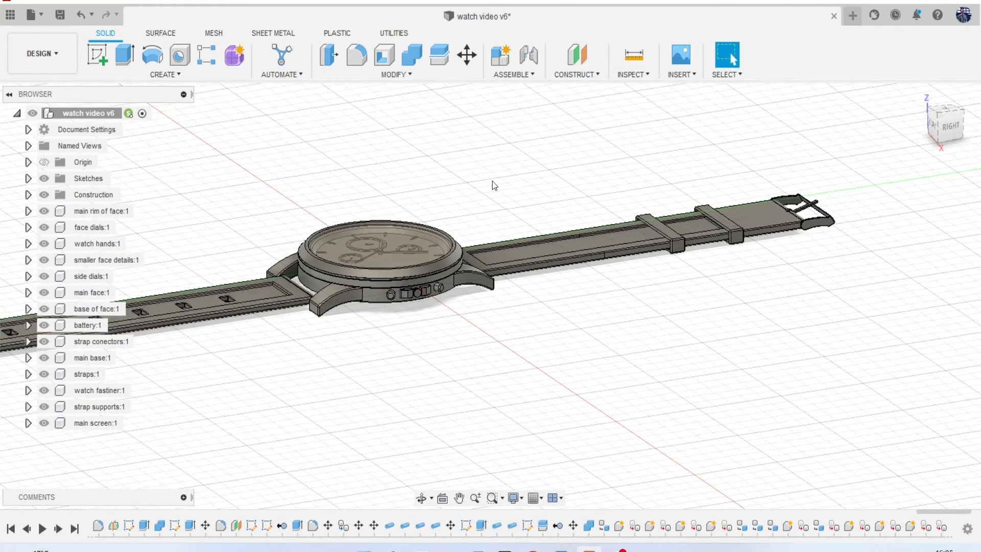
{"action": "mouse_move", "coordinate": [949, 126]}
{"action": "left_mouse_down"}
{"action": "mouse_move", "coordinate": [971, 148]}
{"action": "mouse_move", "coordinate": [965, 137]}
{"action": "left_mouse_up"}
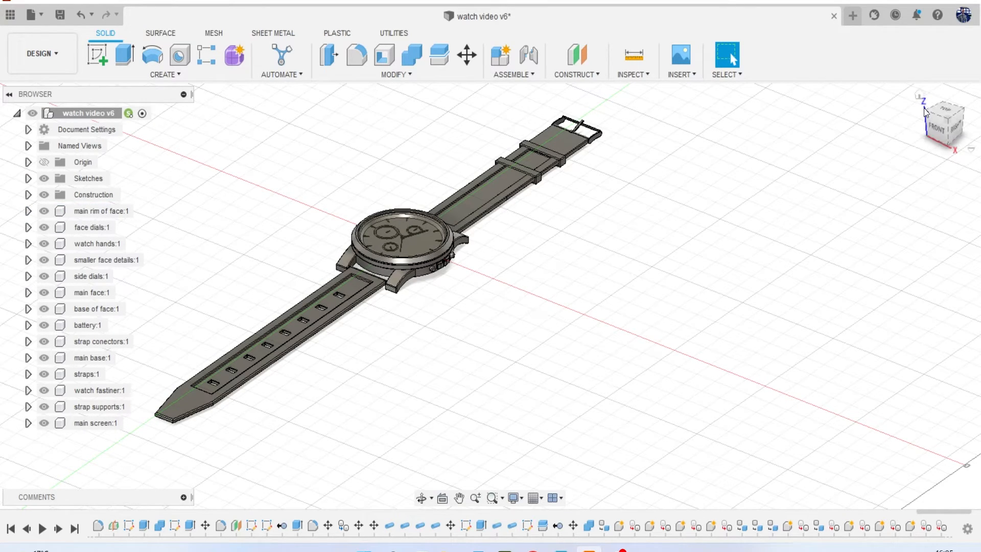
{"action": "mouse_move", "coordinate": [937, 135]}
{"action": "left_mouse_down"}
{"action": "mouse_move", "coordinate": [980, 156]}
{"action": "mouse_move", "coordinate": [930, 158]}
{"action": "mouse_move", "coordinate": [925, 132]}
{"action": "left_mouse_up"}
{"action": "middle_click_drag", "start_coordinate": [717, 308], "coordinate": [747, 336]}
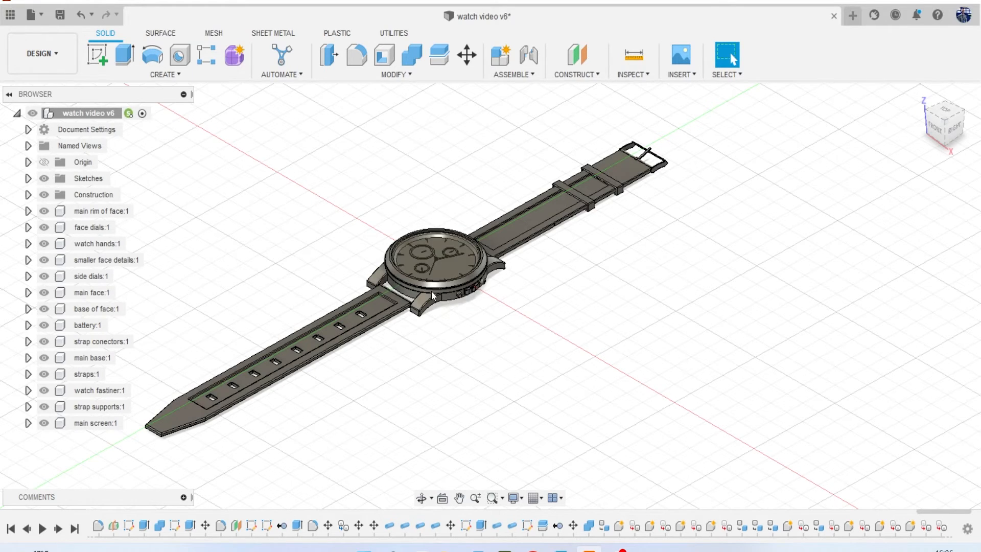
{"action": "left_click", "coordinate": [945, 118]}
{"action": "middle_click_drag", "start_coordinate": [490, 296], "coordinate": [539, 211], "text": "shift"}
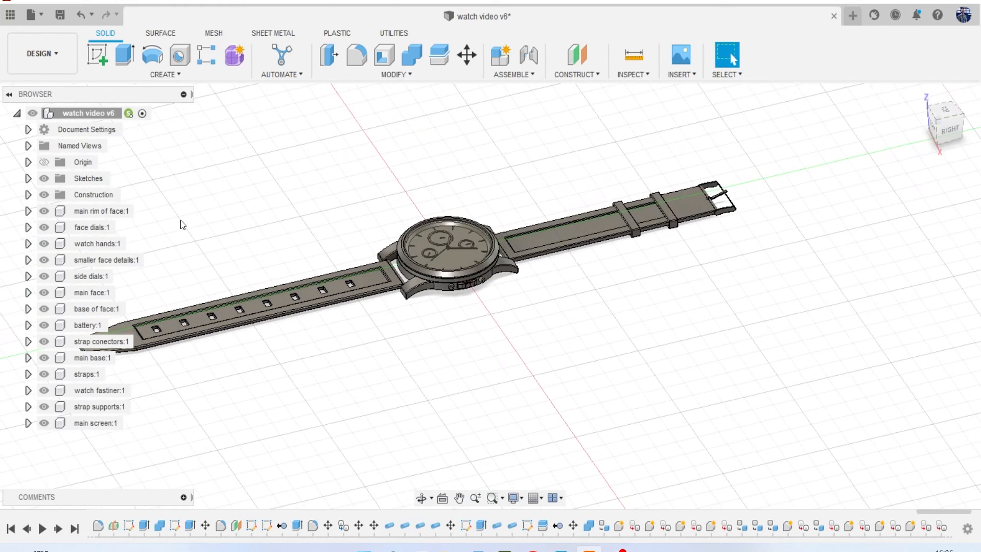